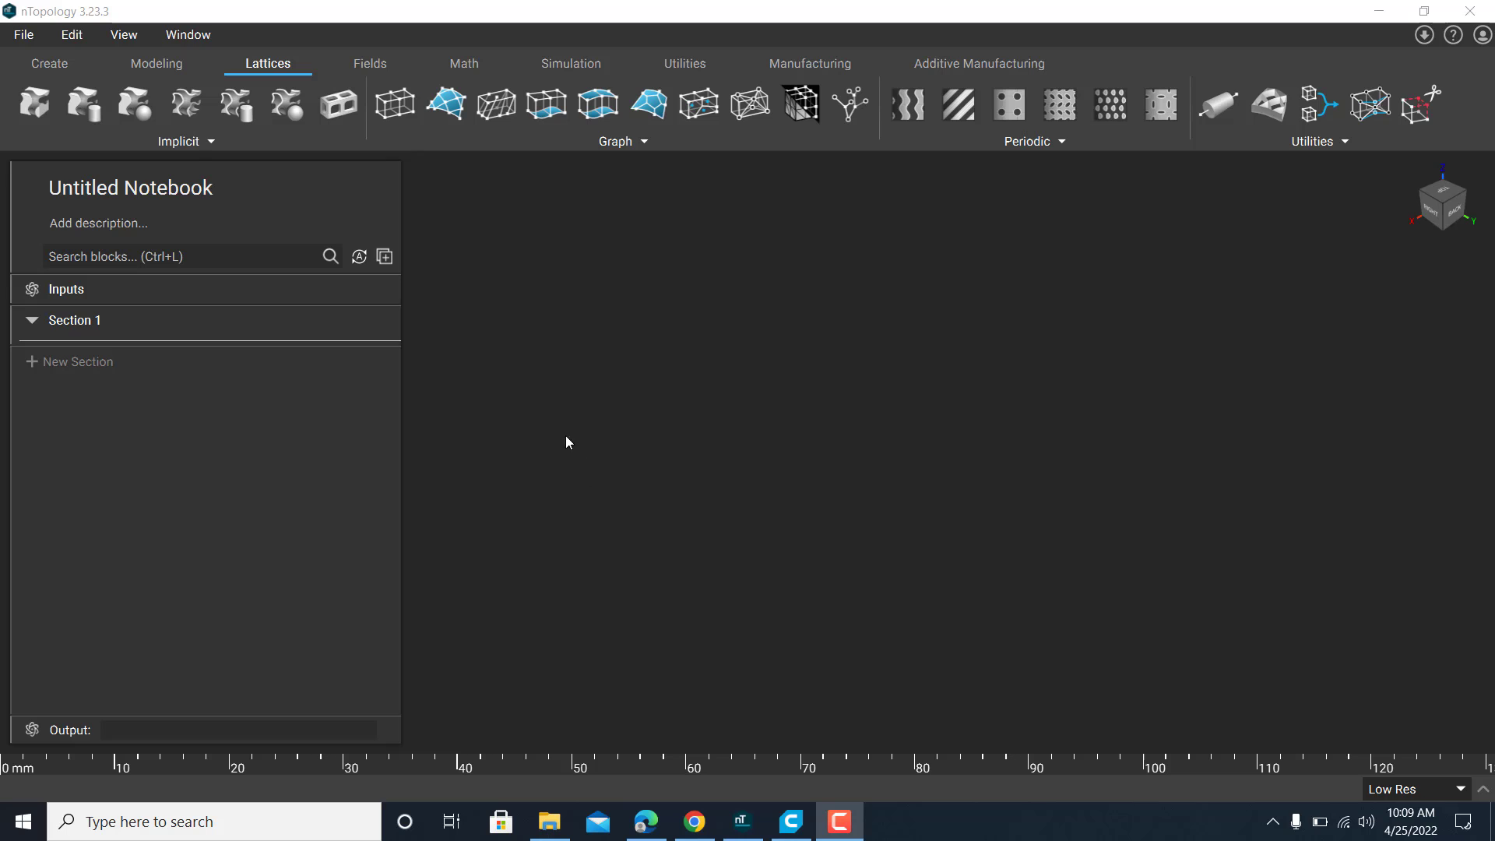
- Import the Connection Points mesh from the Project Lattice folder
{"action": "left_click", "coordinate": [35, 41]}
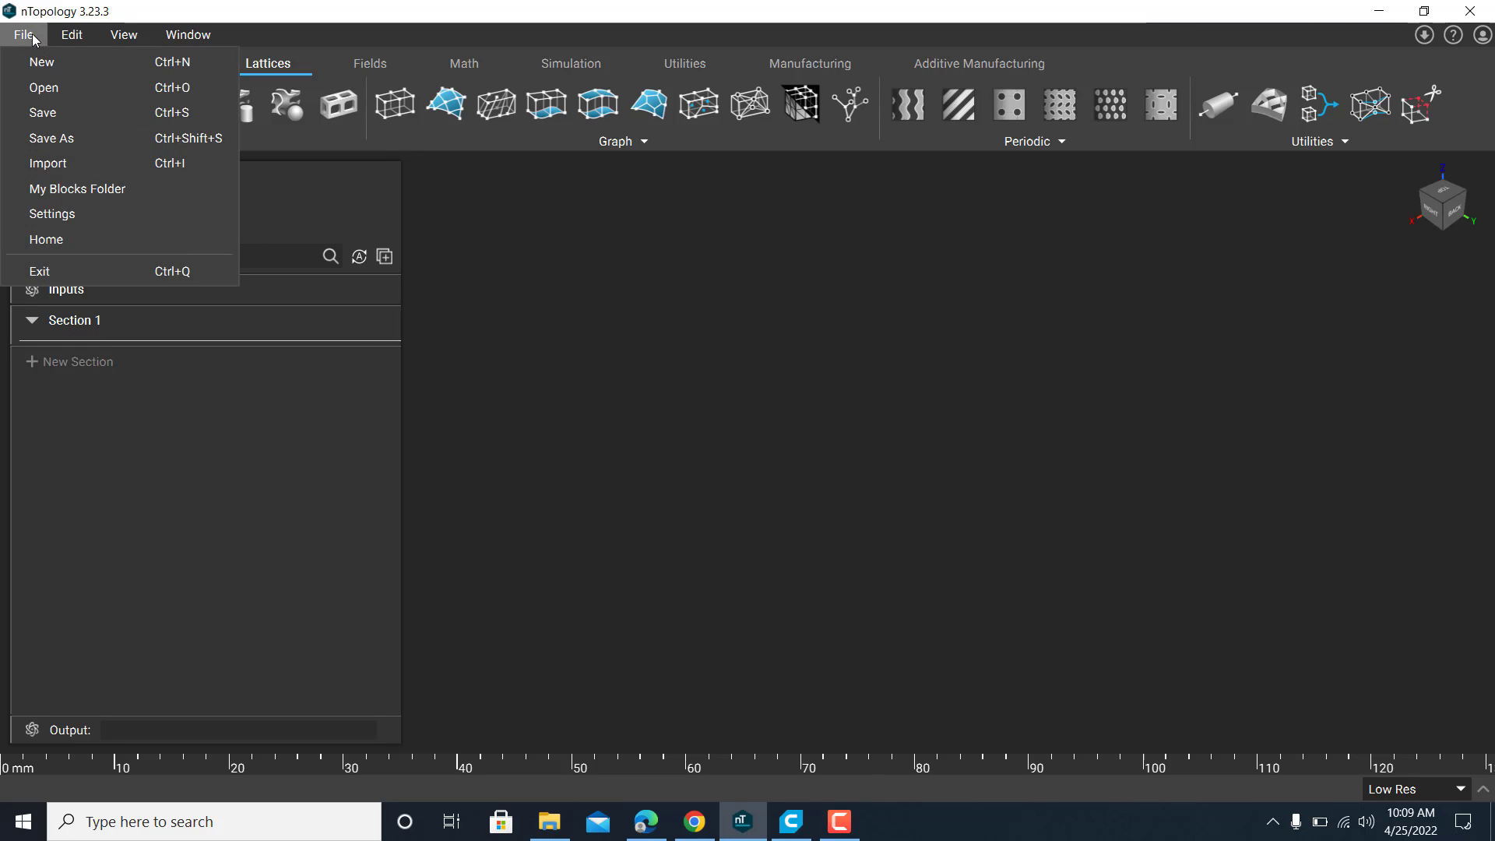
{"action": "left_click", "coordinate": [48, 164]}
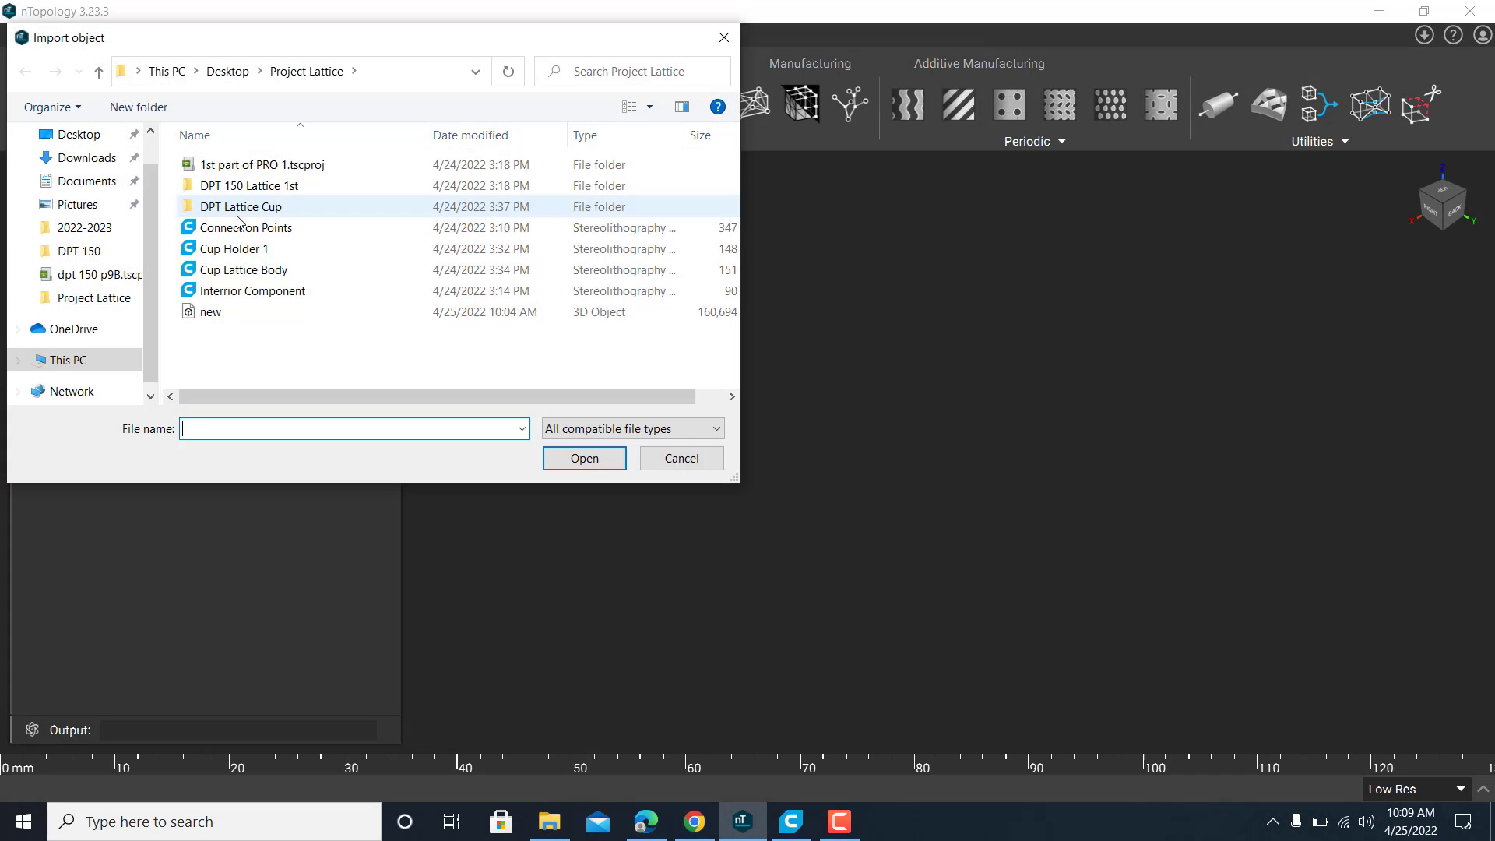
{"action": "left_click", "coordinate": [237, 228]}
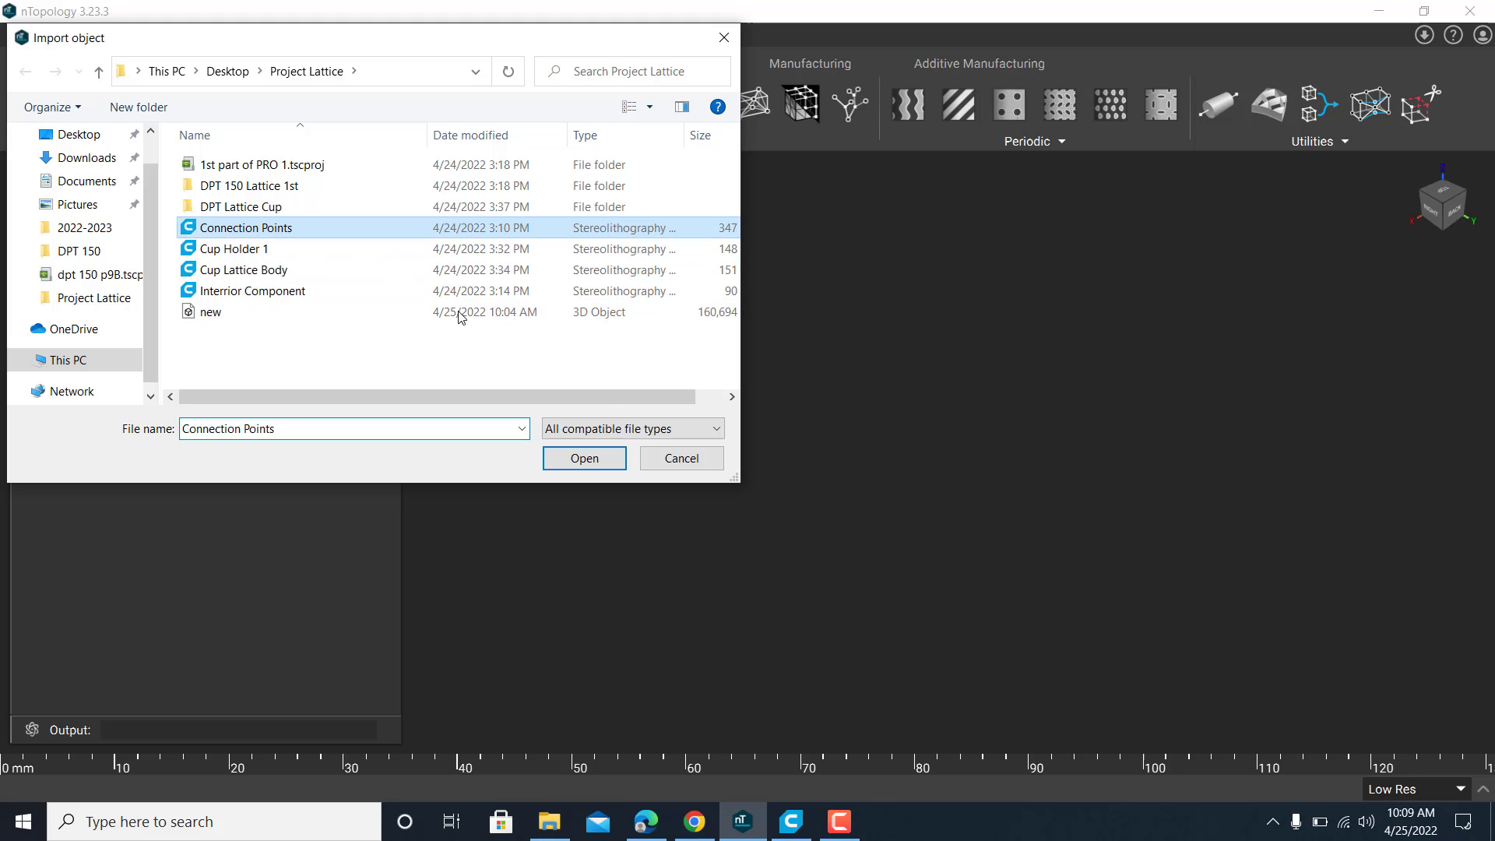
{"action": "left_click", "coordinate": [609, 460]}
- Import the Interrior Component mesh from the Project Lattice folder alongside the connection points
{"action": "scroll", "coordinate": [920, 400], "scroll_direction": "down", "scroll_amount": 5}
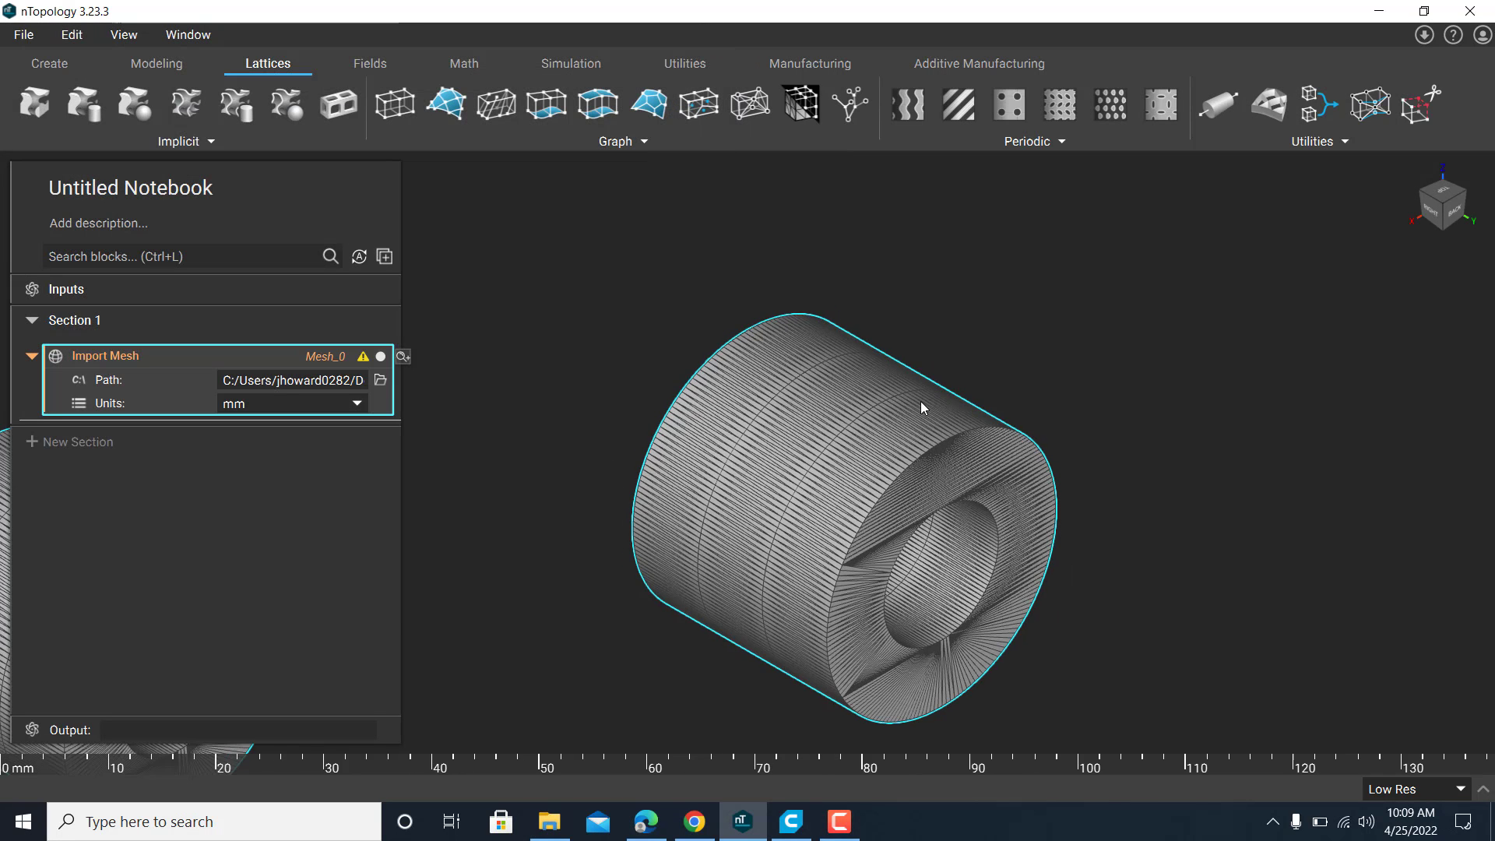
{"action": "scroll", "coordinate": [922, 407], "scroll_direction": "down", "scroll_amount": 3}
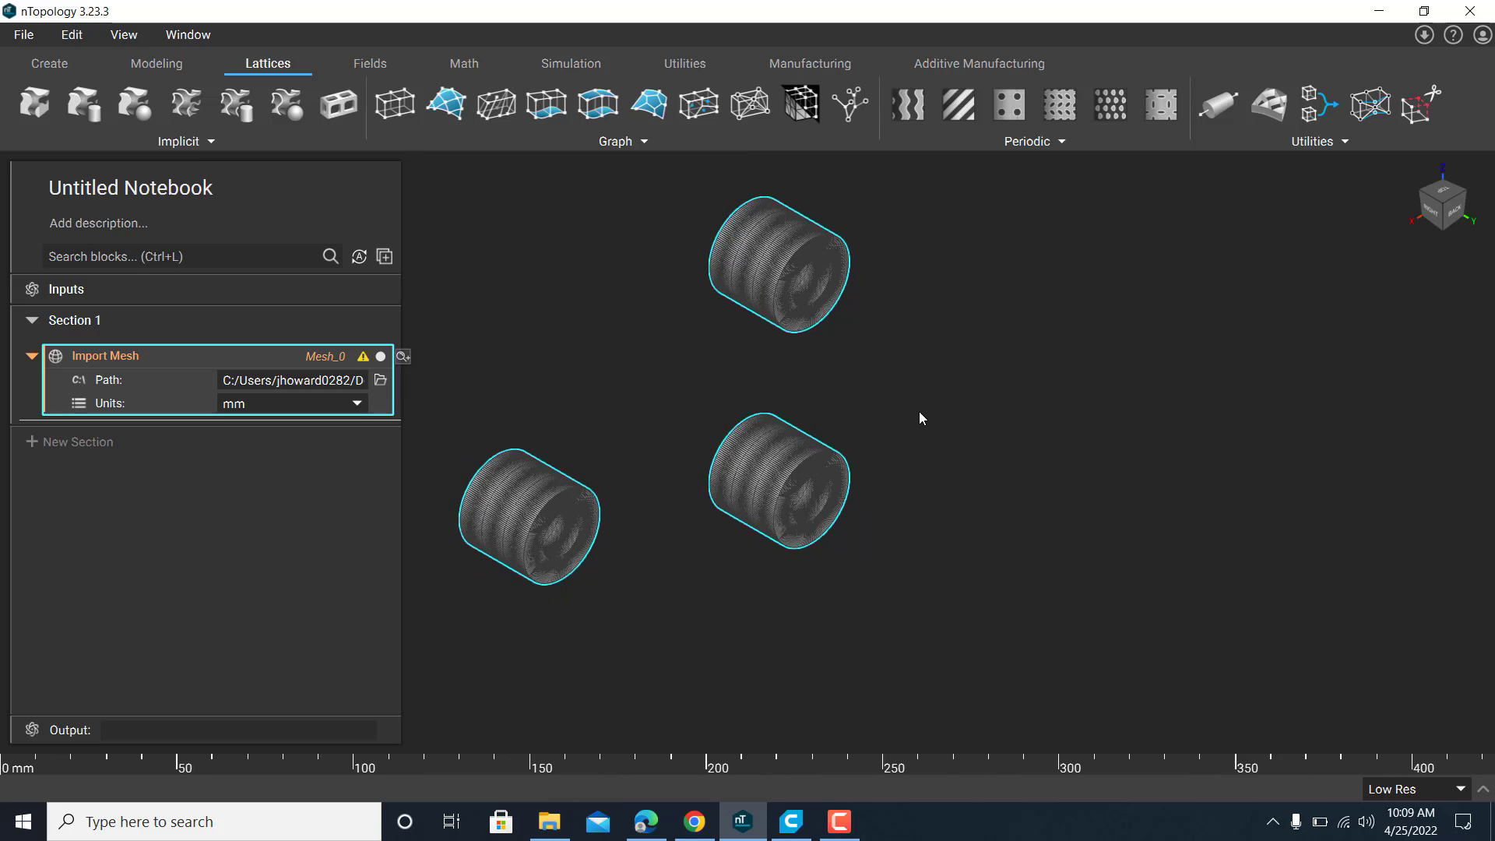
{"action": "right_click_drag", "start_coordinate": [903, 435], "coordinate": [842, 395]}
{"action": "scroll", "coordinate": [863, 444], "scroll_direction": "down", "scroll_amount": 1}
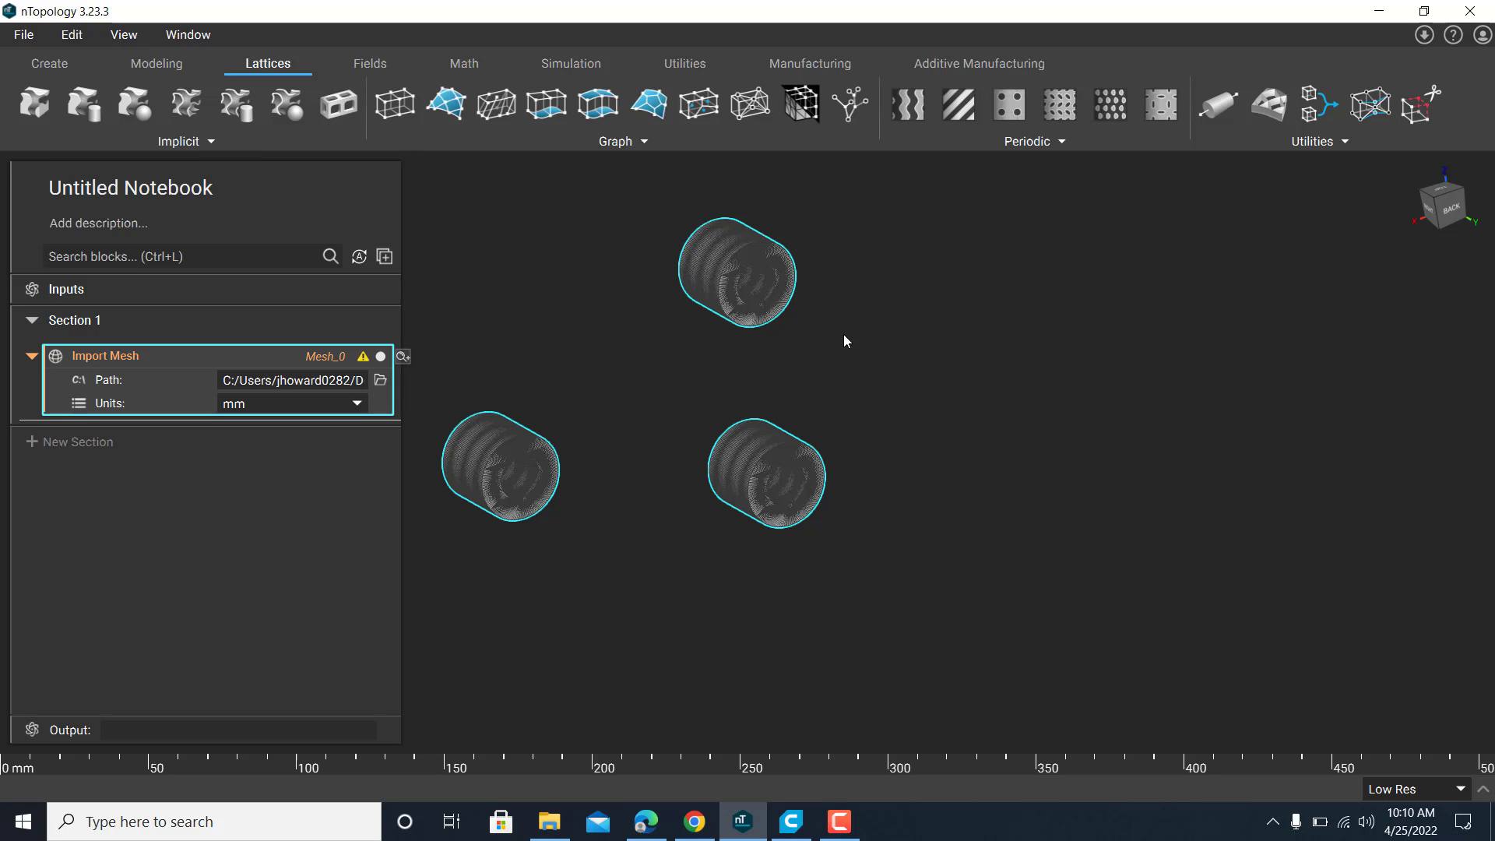
{"action": "middle_click_drag", "start_coordinate": [827, 371], "coordinate": [935, 402]}
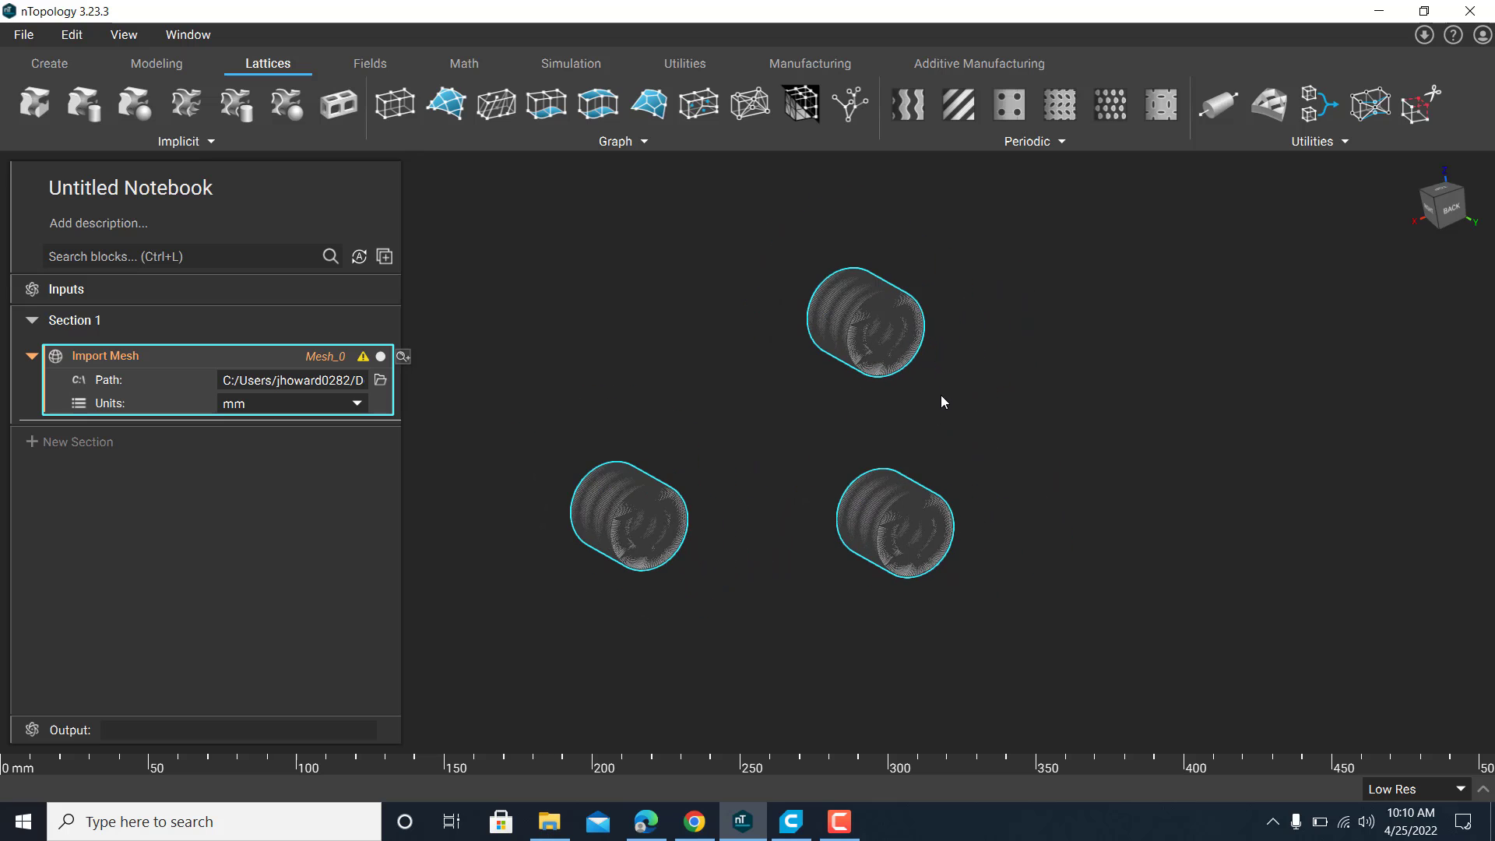
{"action": "right_click_drag", "start_coordinate": [941, 396], "coordinate": [1455, 316]}
{"action": "right_click_drag", "start_coordinate": [824, 471], "coordinate": [946, 595]}
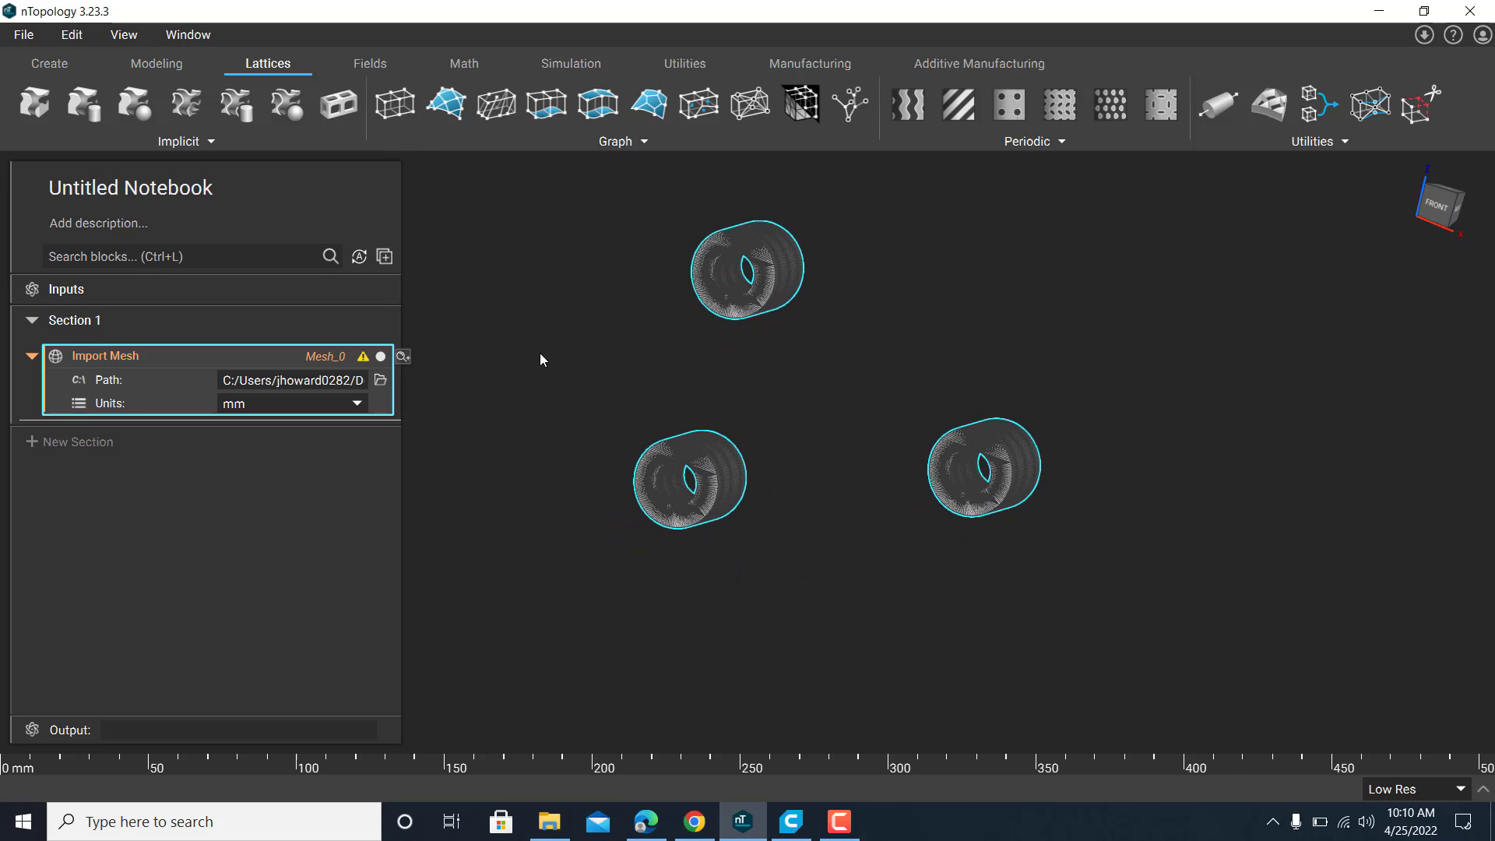
{"action": "left_click", "coordinate": [29, 38]}
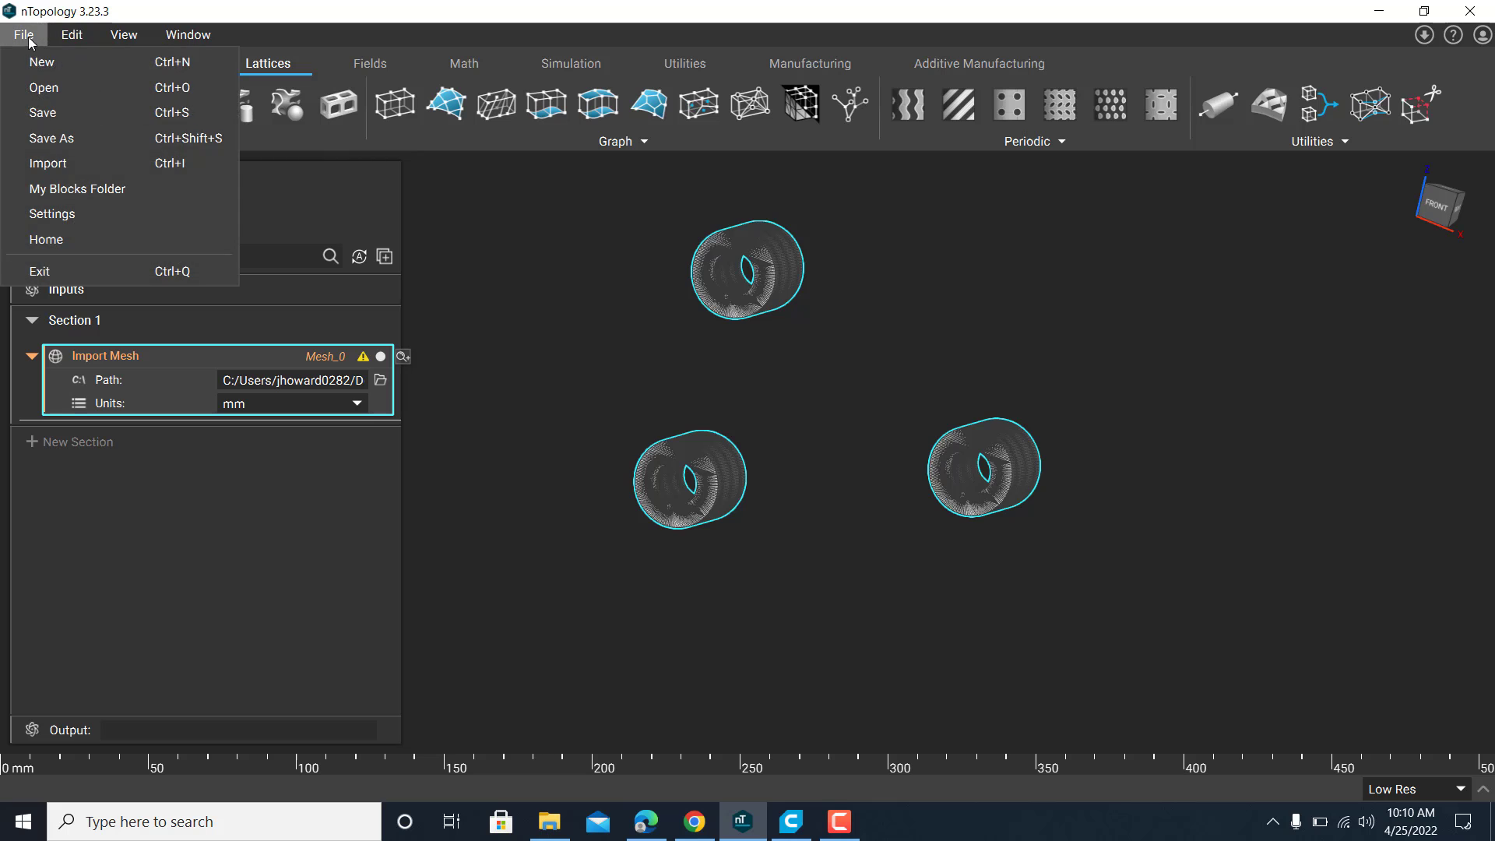
{"action": "left_click", "coordinate": [66, 165]}
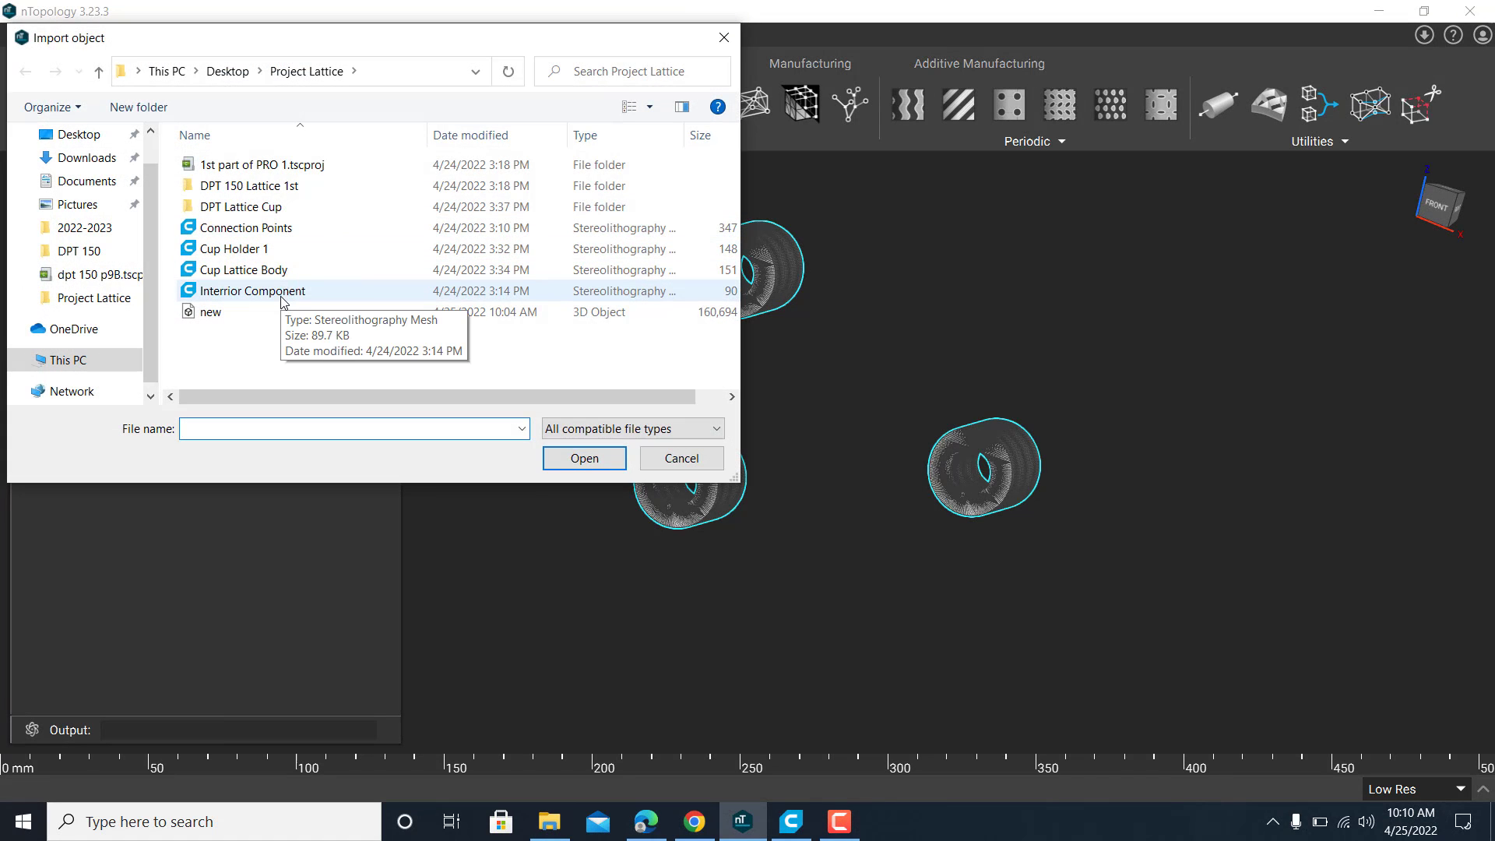
{"action": "left_click", "coordinate": [281, 300]}
{"action": "left_click", "coordinate": [584, 459]}
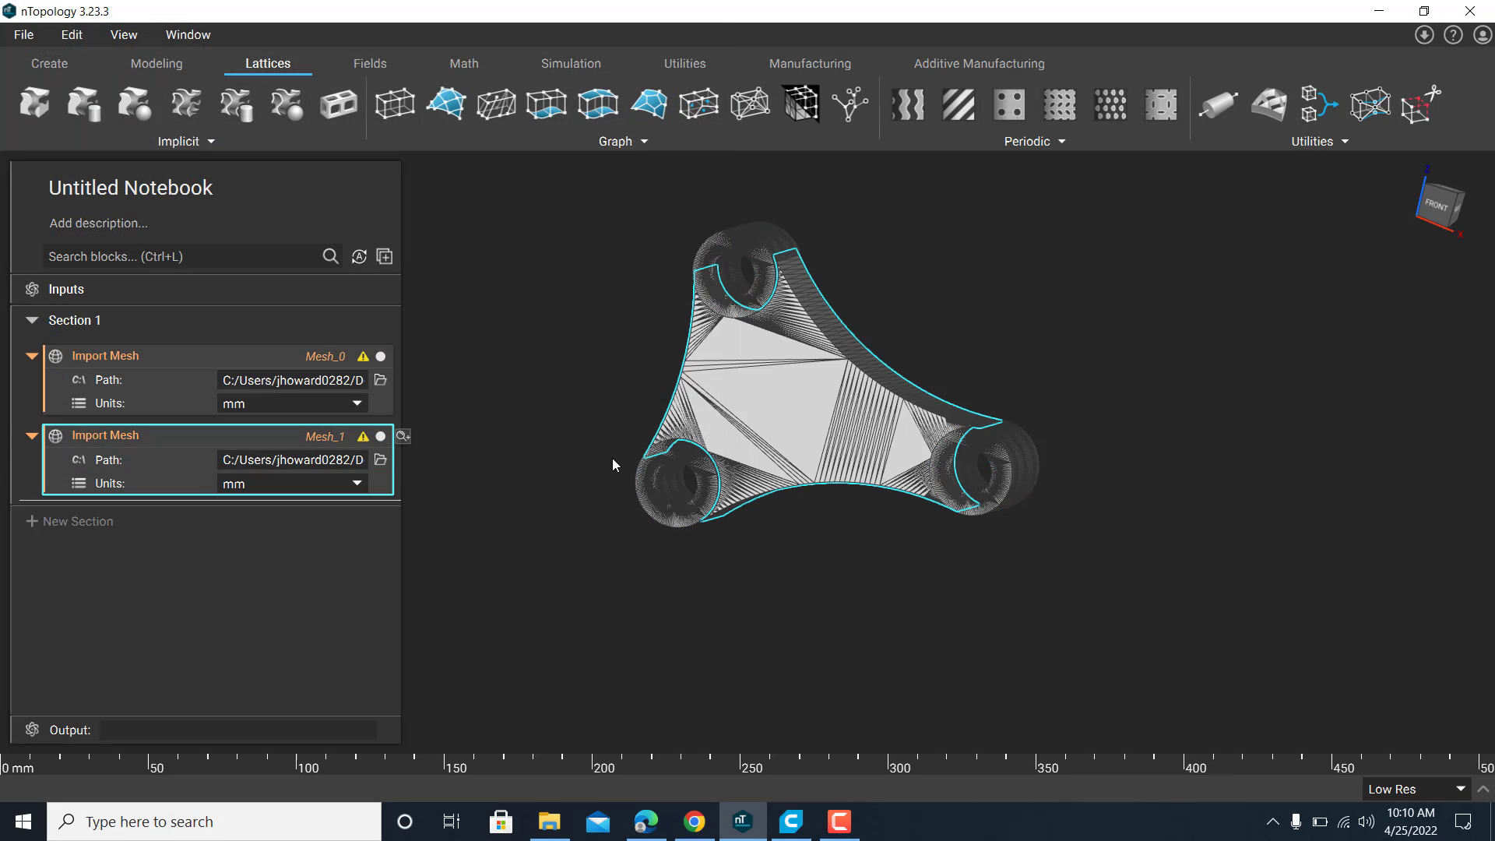
- Collapse both Import Mesh blocks in Section 1 of the notebook
{"action": "middle_click_drag", "start_coordinate": [917, 311], "coordinate": [746, 356]}
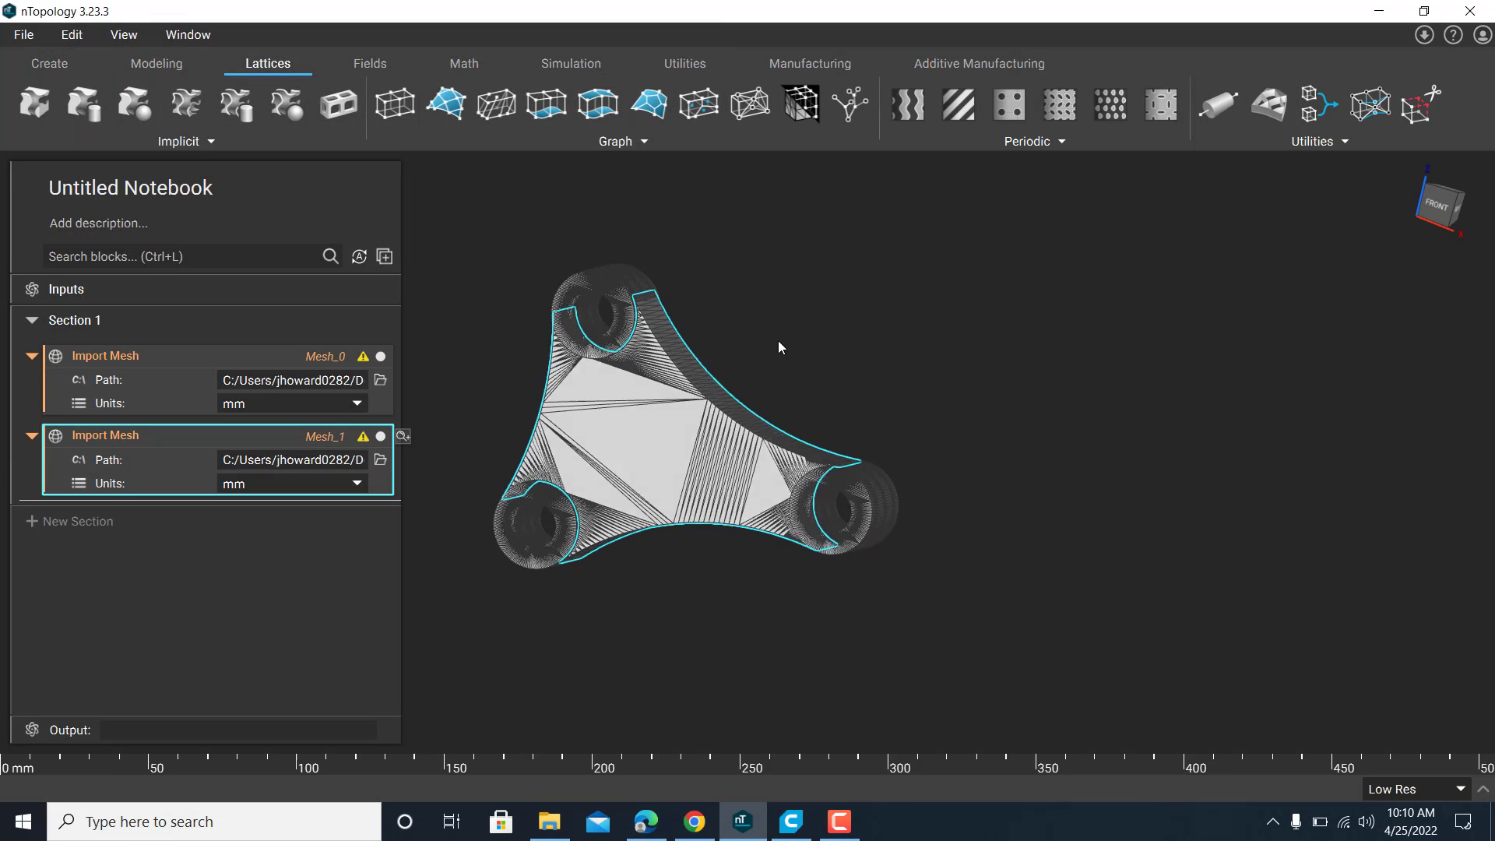
{"action": "right_click_drag", "start_coordinate": [779, 347], "coordinate": [561, 334]}
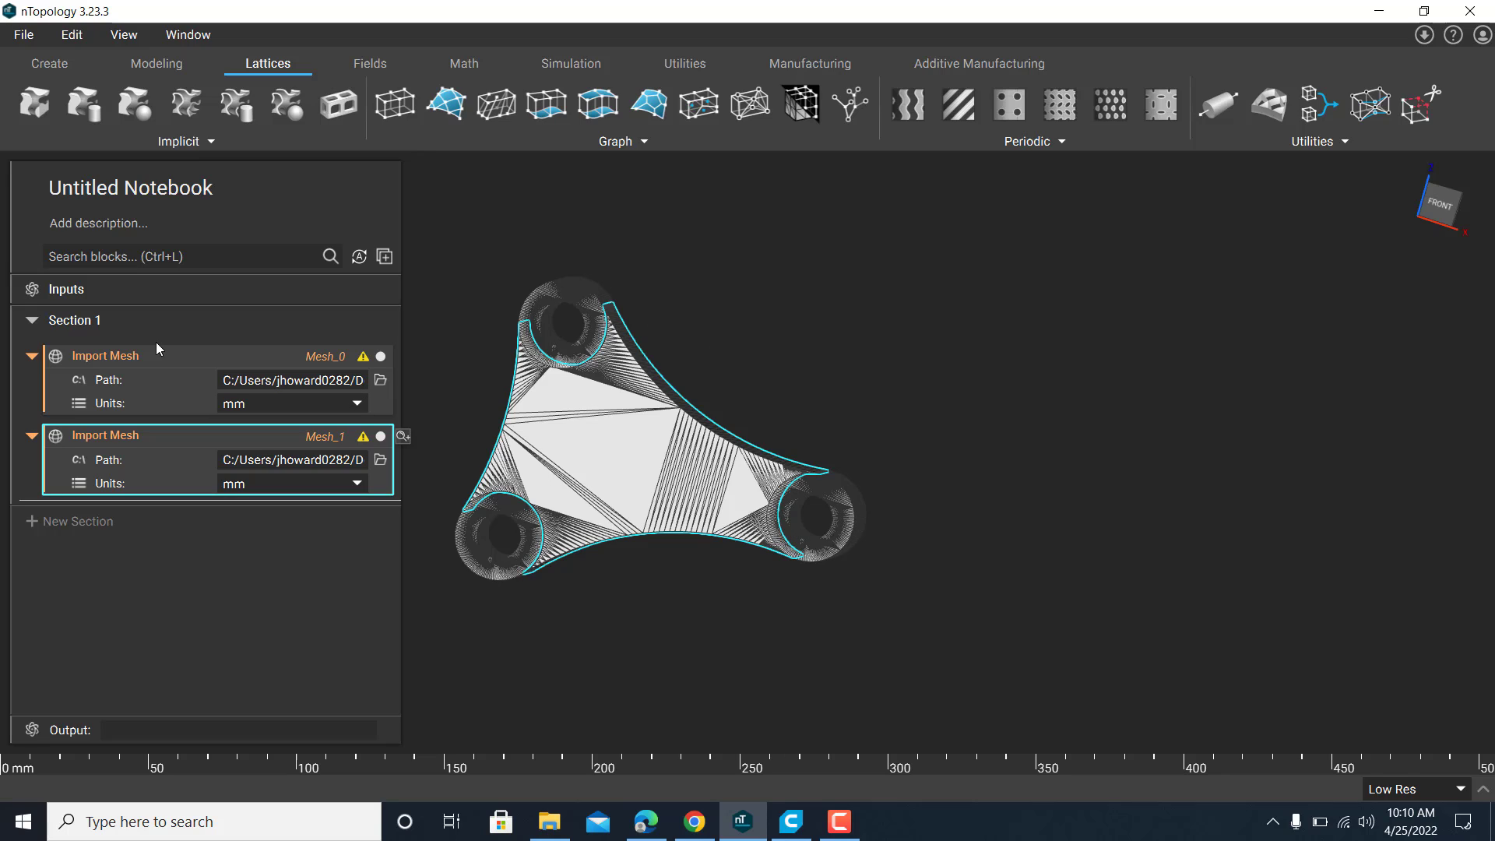
{"action": "left_click", "coordinate": [31, 356]}
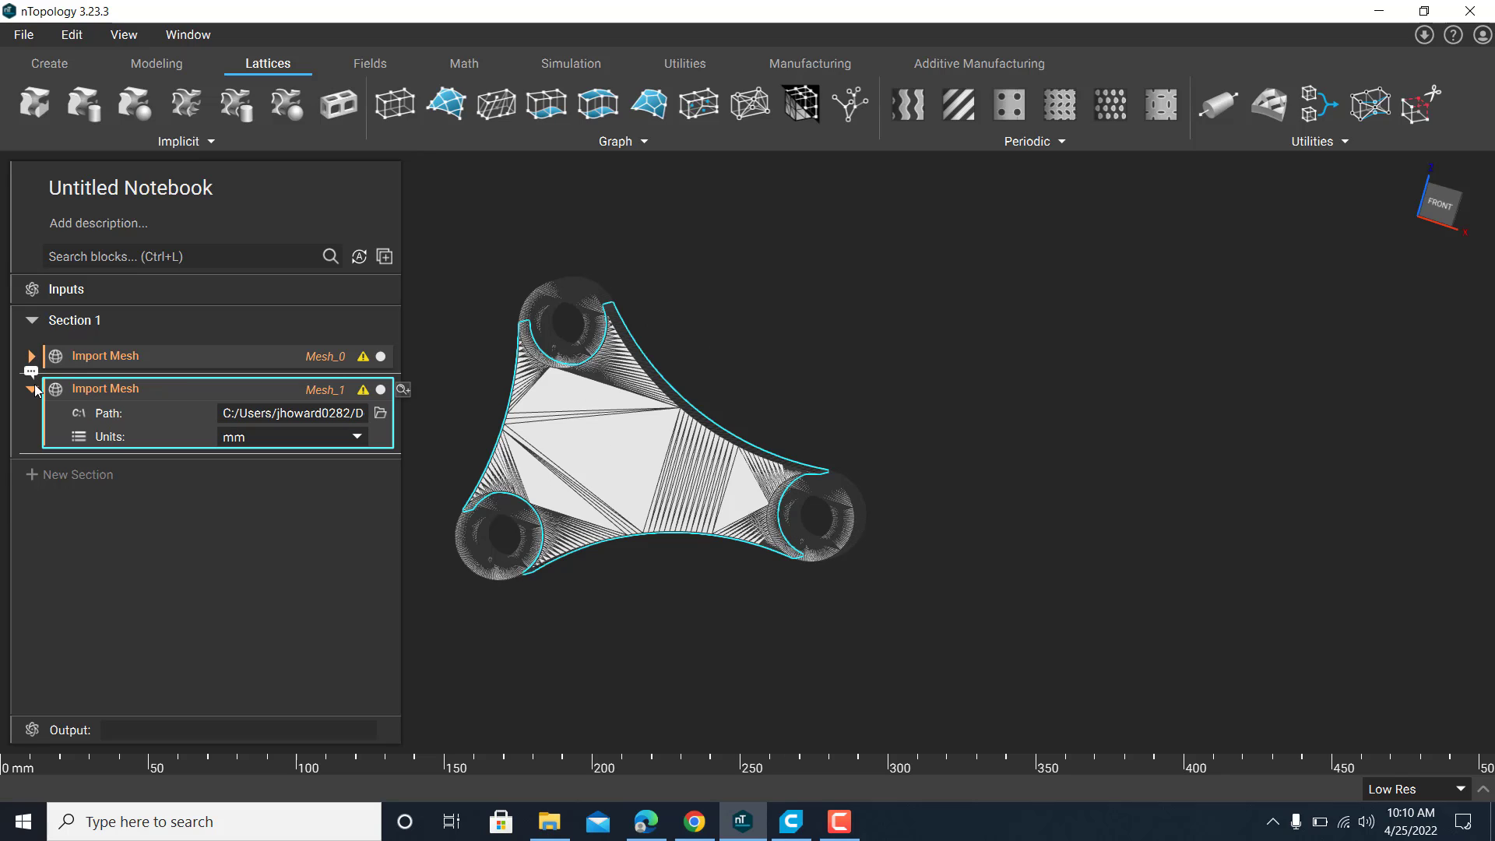
{"action": "left_click", "coordinate": [32, 389]}
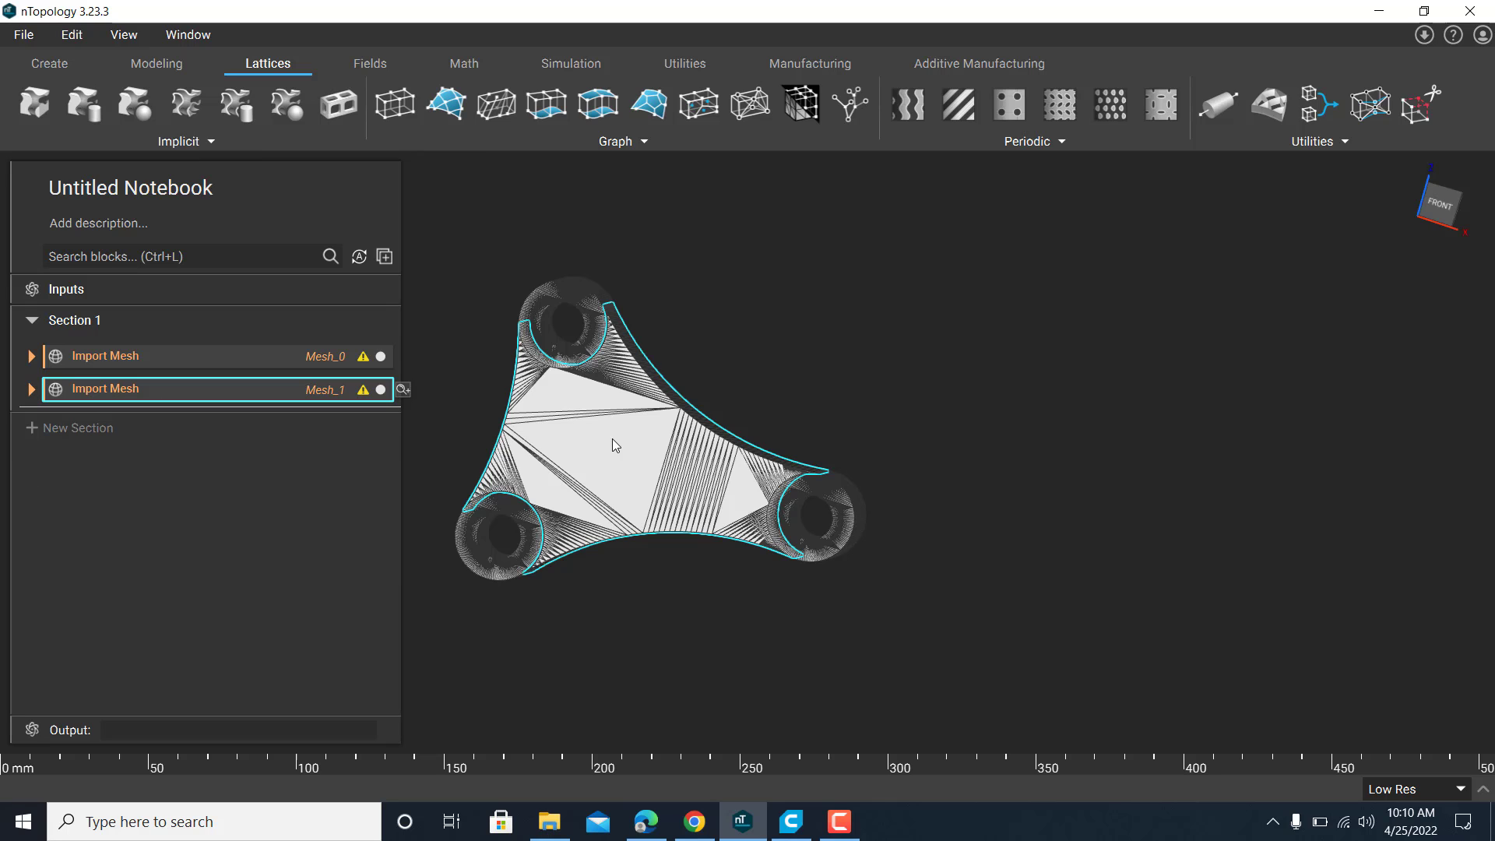
- Hide the imported Connection Points mesh so only the interior component is displayed
{"action": "right_click_drag", "start_coordinate": [841, 299], "coordinate": [731, 361]}
{"action": "middle_click_drag", "start_coordinate": [694, 546], "coordinate": [845, 563]}
{"action": "scroll", "coordinate": [794, 423], "scroll_direction": "up", "scroll_amount": 1}
{"action": "scroll", "coordinate": [794, 422], "scroll_direction": "up", "scroll_amount": 1}
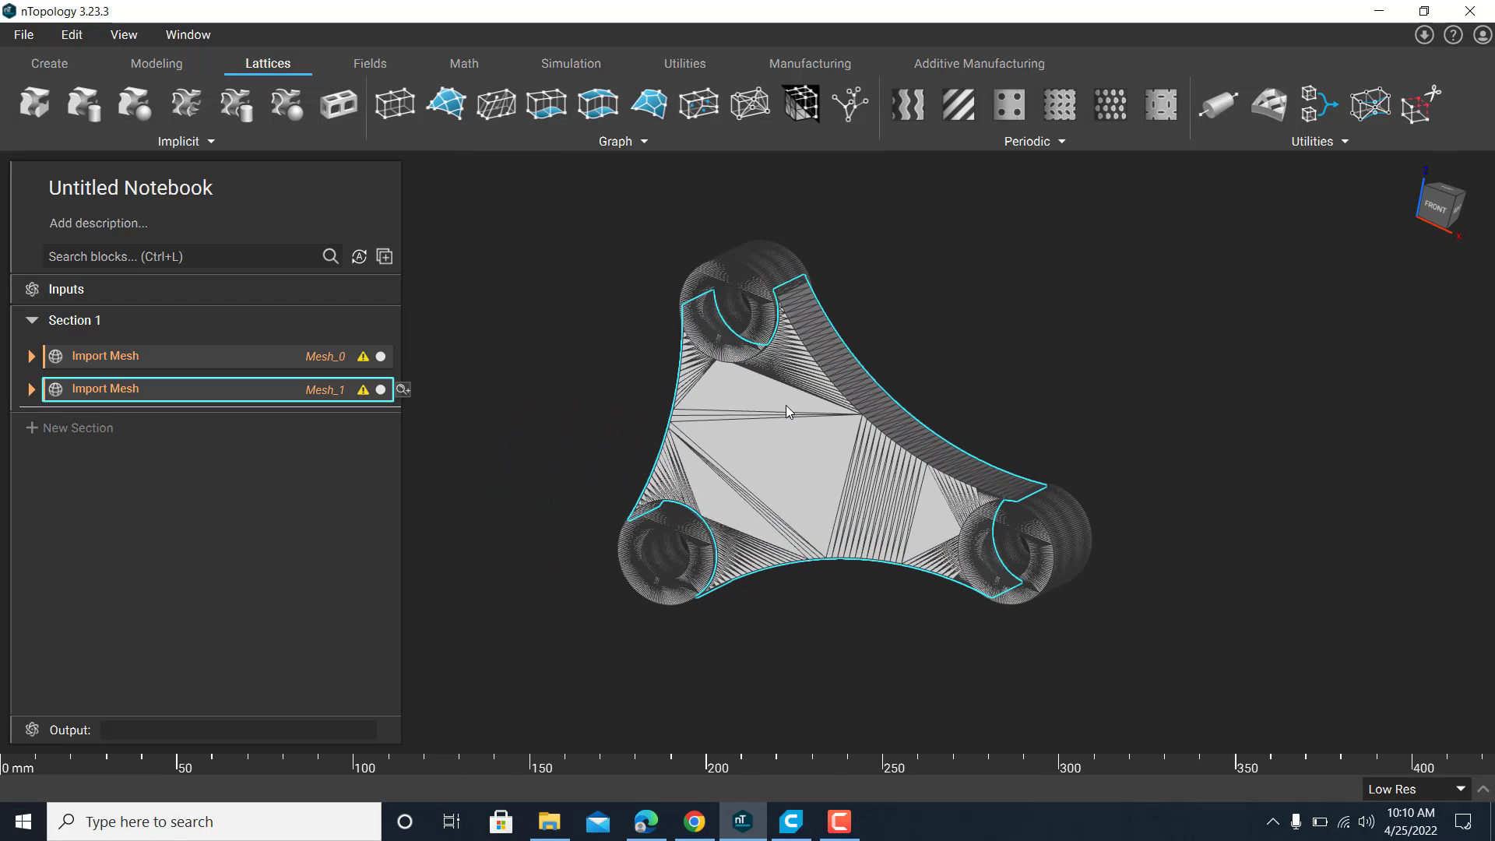
{"action": "left_click", "coordinate": [381, 357]}
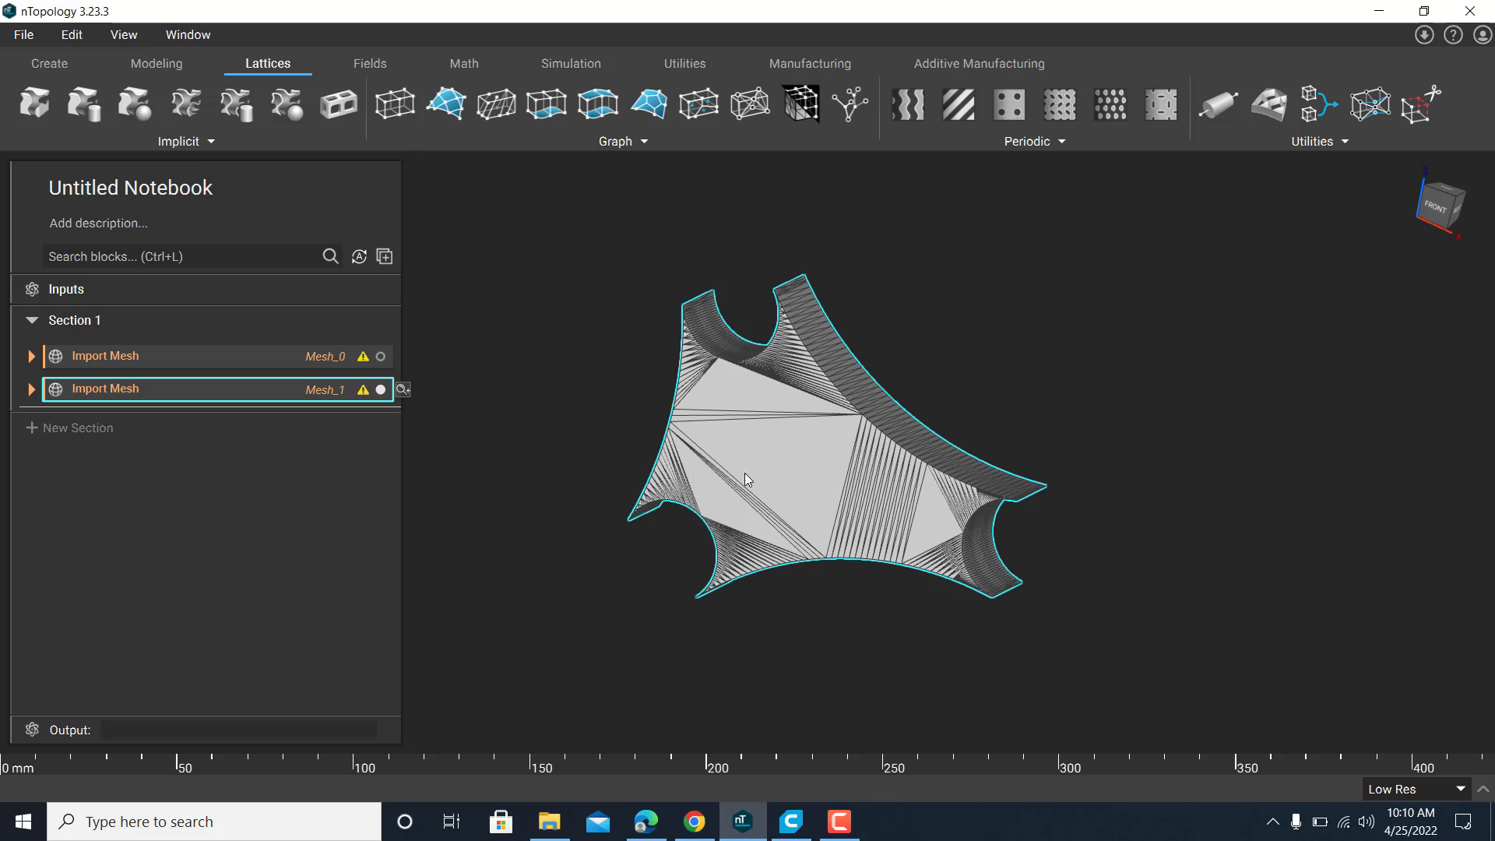
- Add a Remesh Surface block and assign the imported interior component mesh as its surface
{"action": "middle_click_drag", "start_coordinate": [663, 358], "coordinate": [576, 353]}
{"action": "scroll", "coordinate": [674, 398], "scroll_direction": "up", "scroll_amount": 3}
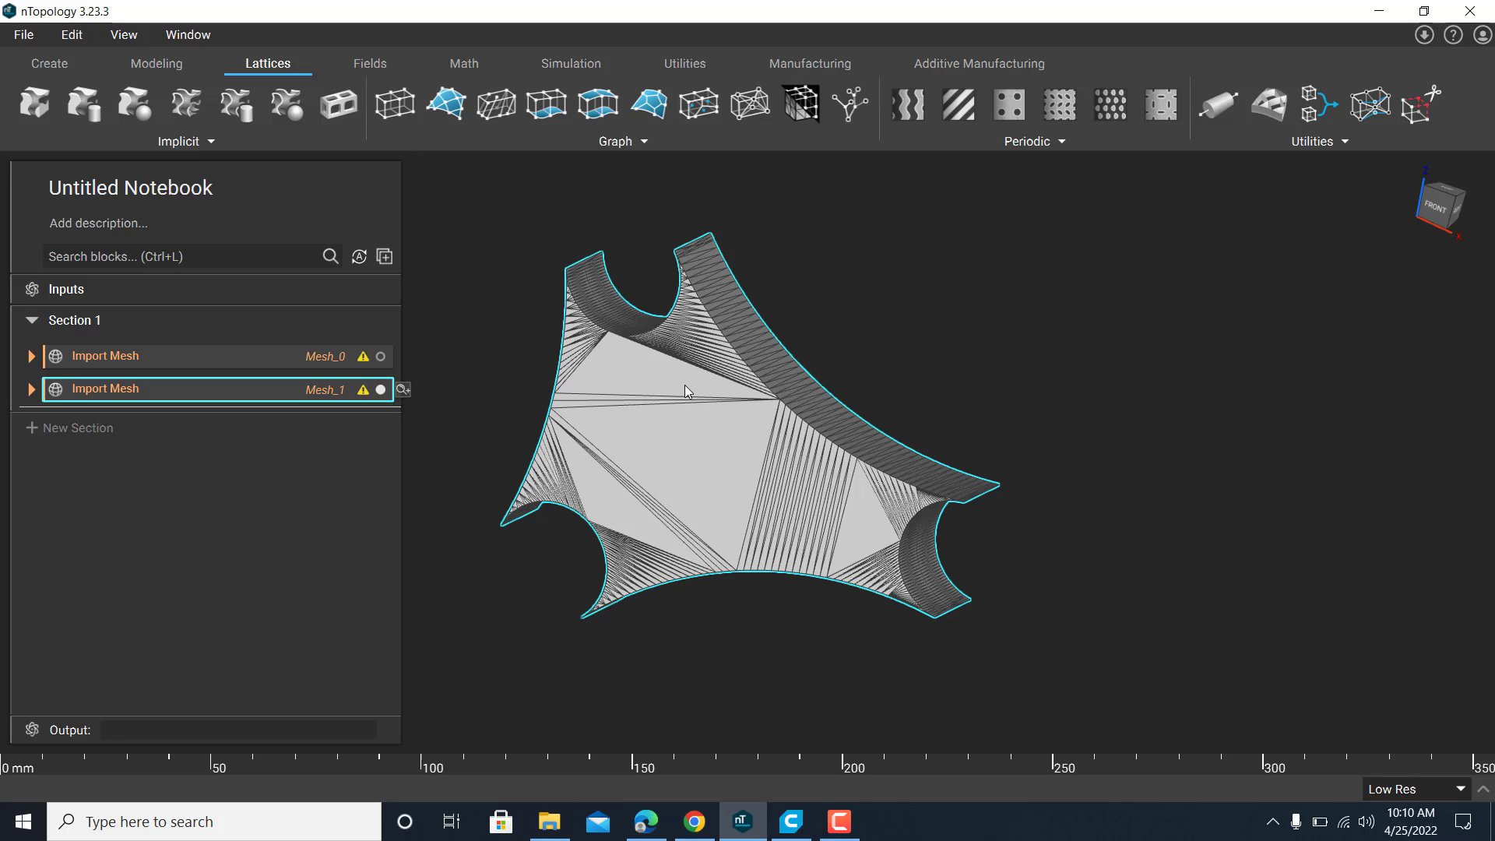
{"action": "left_click", "coordinate": [150, 256]}
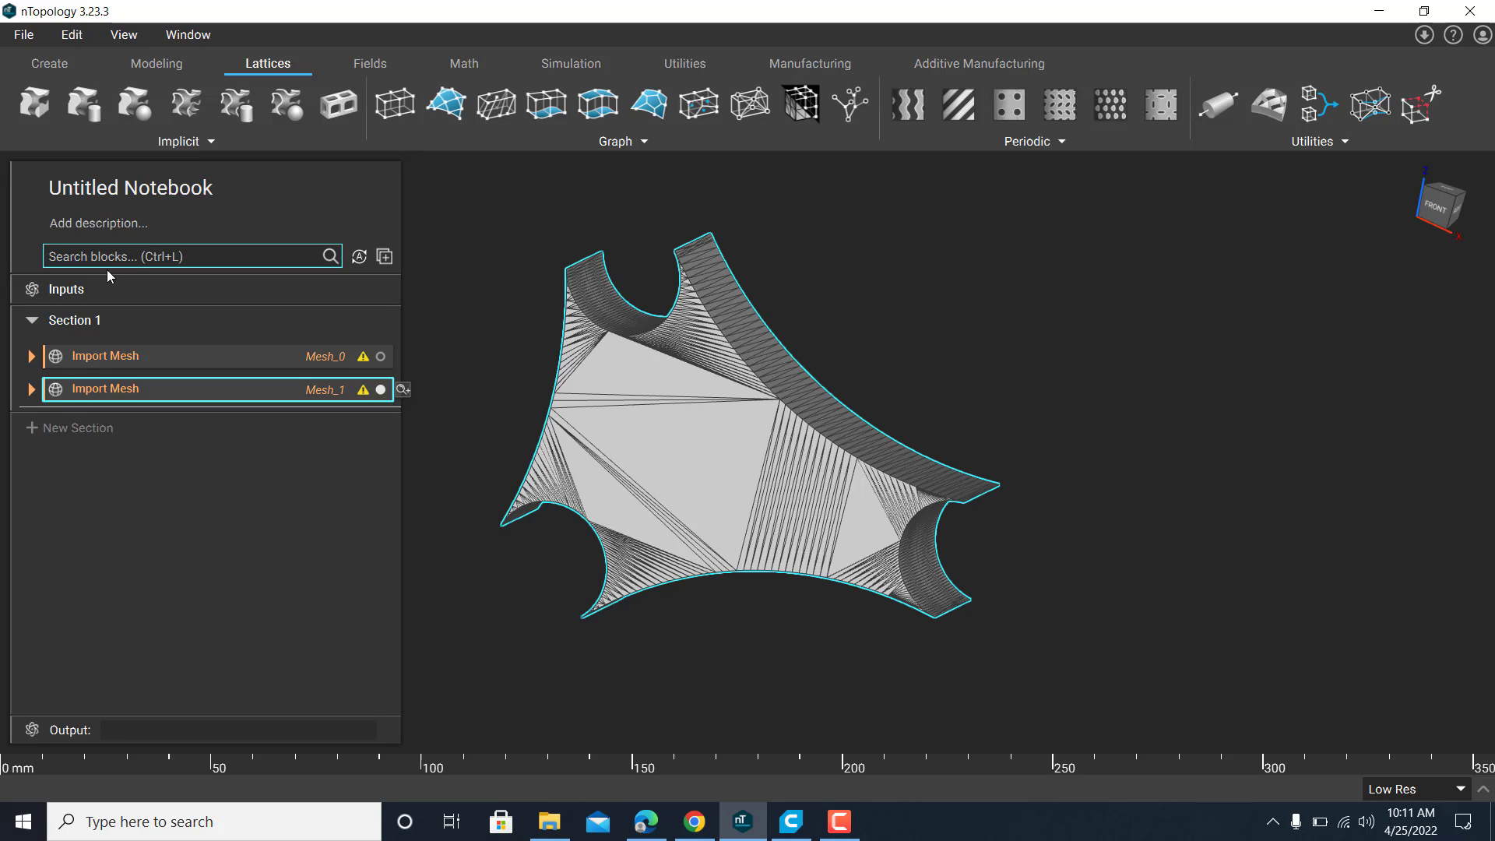
{"action": "type", "text": "REMES"}
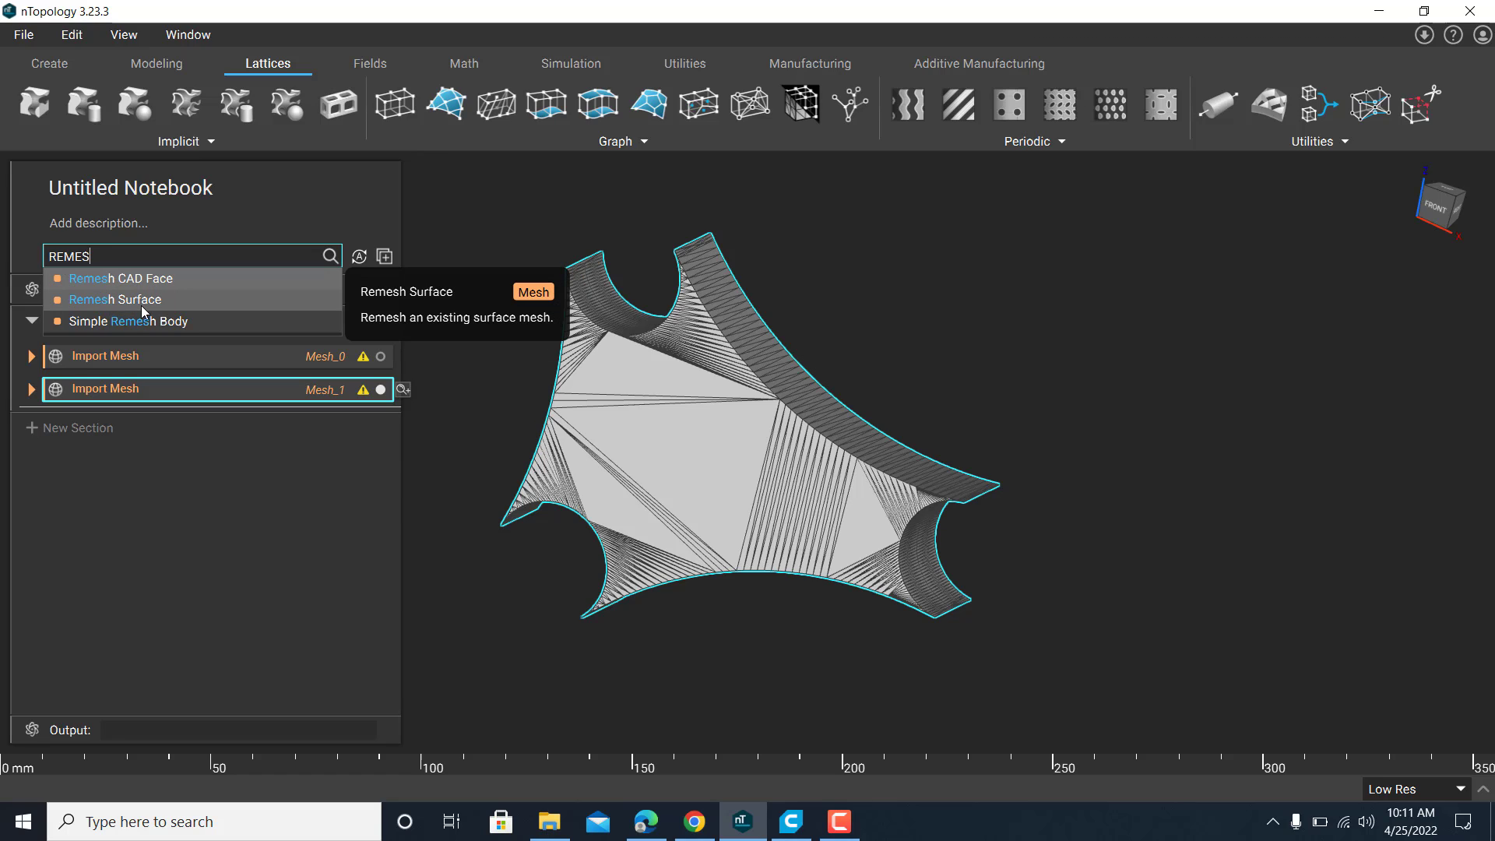
{"action": "left_click", "coordinate": [99, 304]}
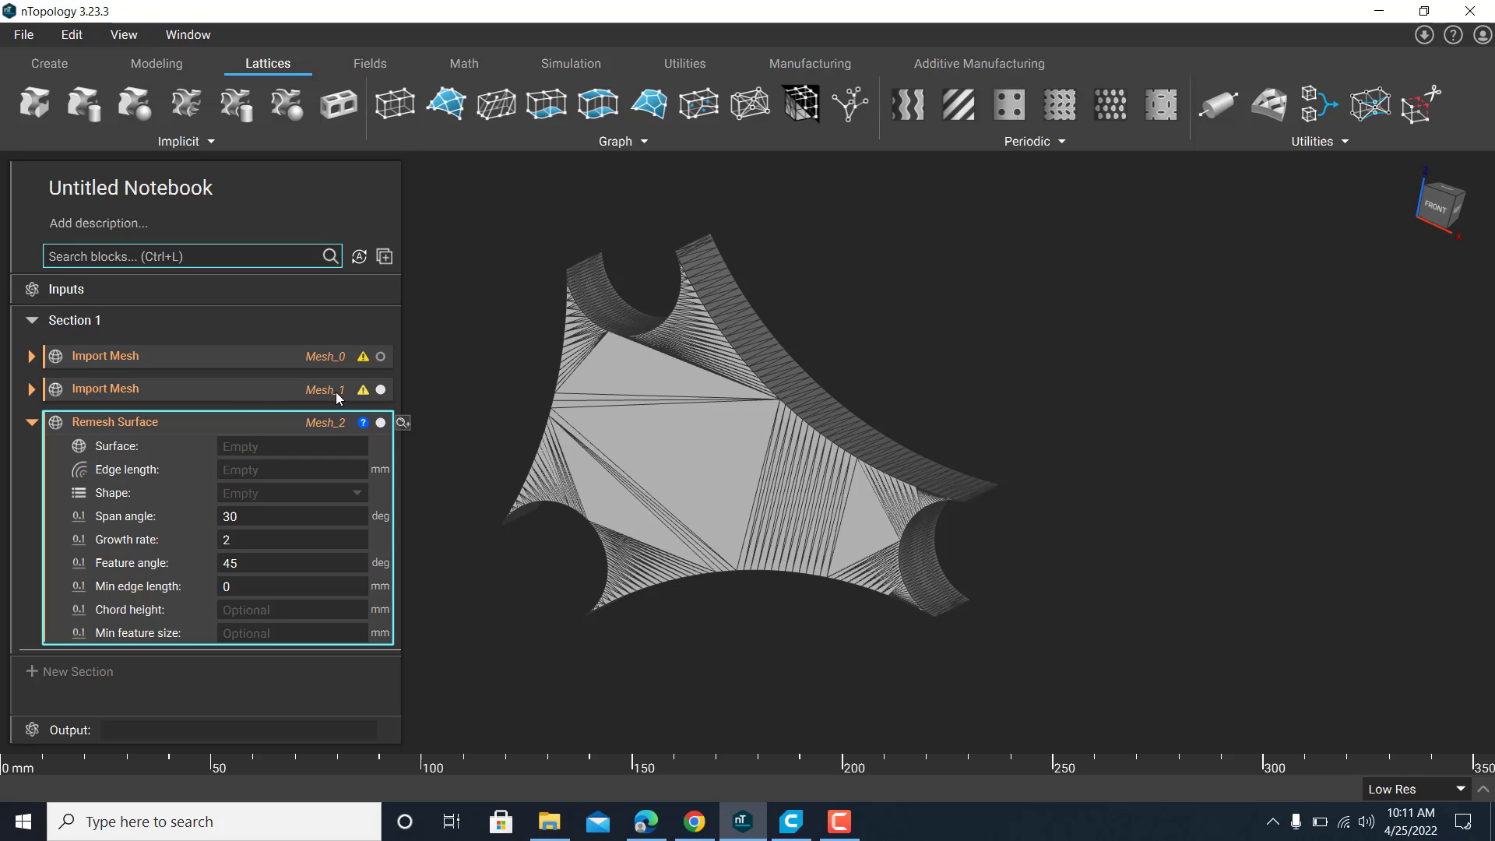
{"action": "left_click_drag", "start_coordinate": [202, 389], "coordinate": [255, 450]}
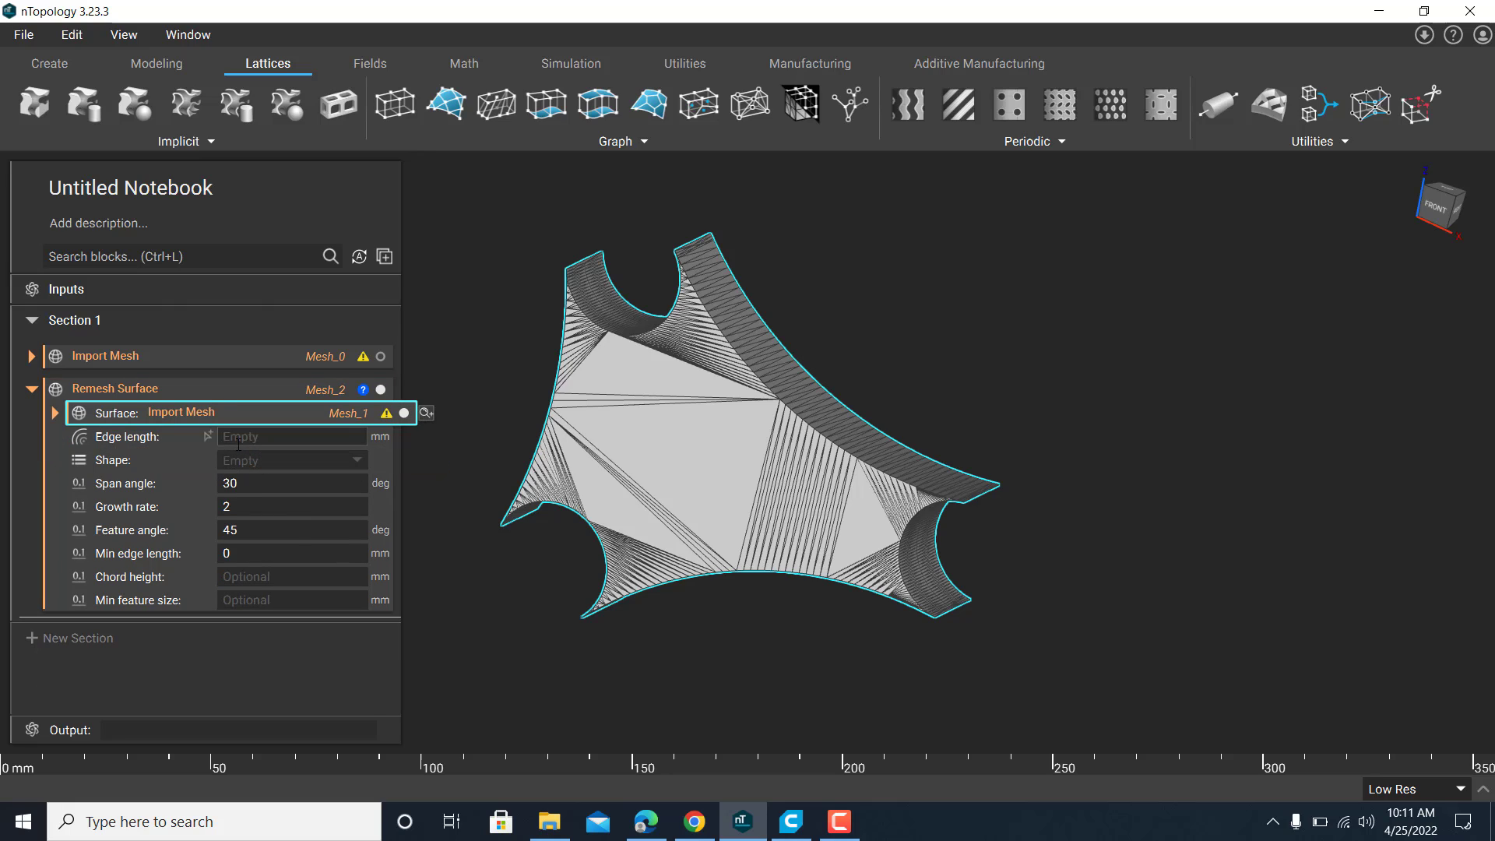
- Set the Remesh Surface block's edge length to 5 mm and its shape to Triangle
{"action": "left_click", "coordinate": [256, 437]}
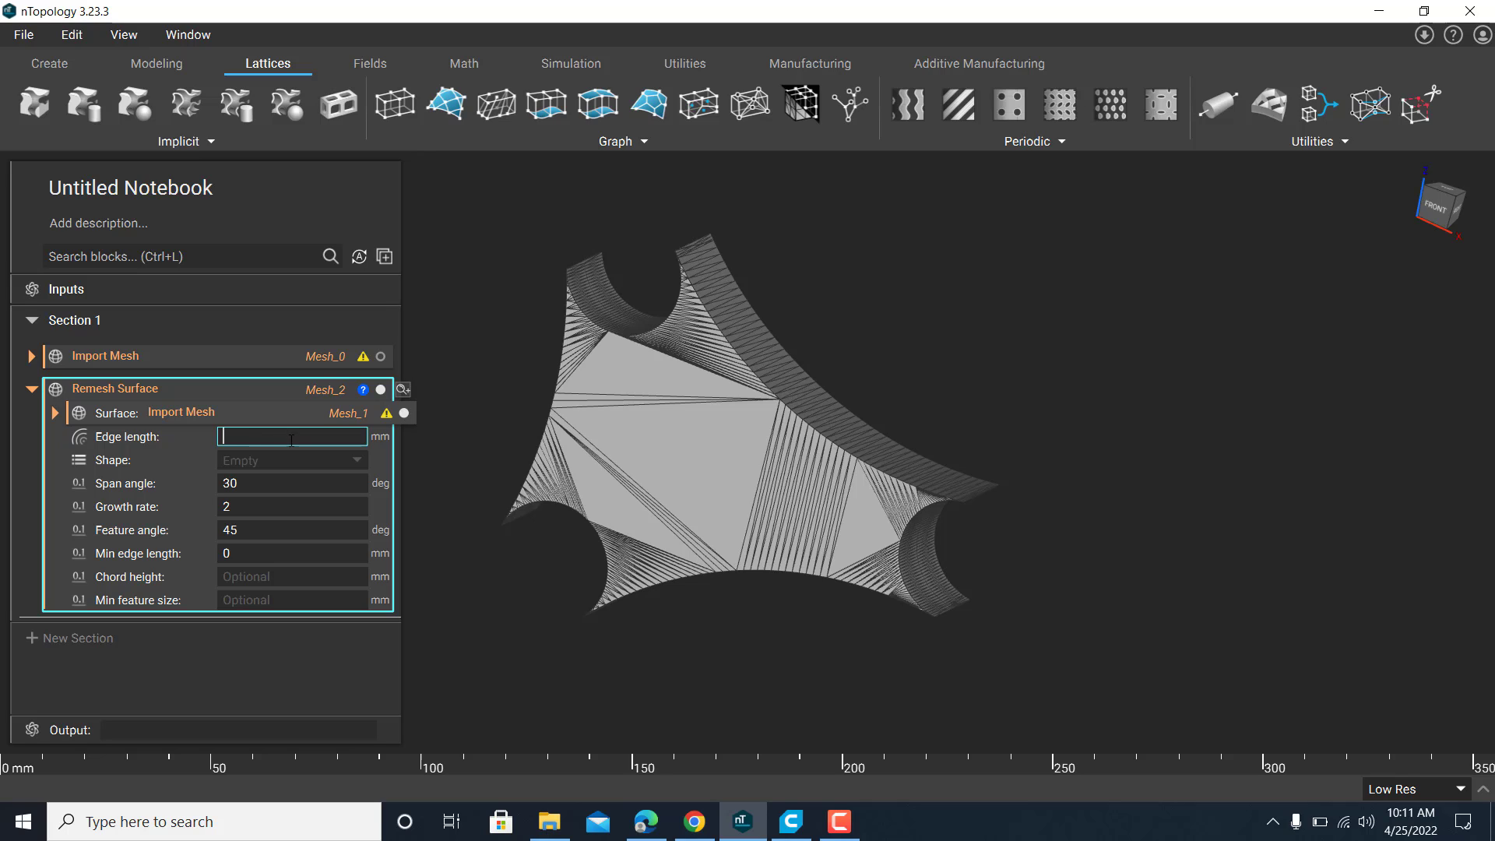
{"action": "type", "text": "5"}
{"action": "left_click", "coordinate": [291, 460]}
{"action": "left_click", "coordinate": [289, 472]}
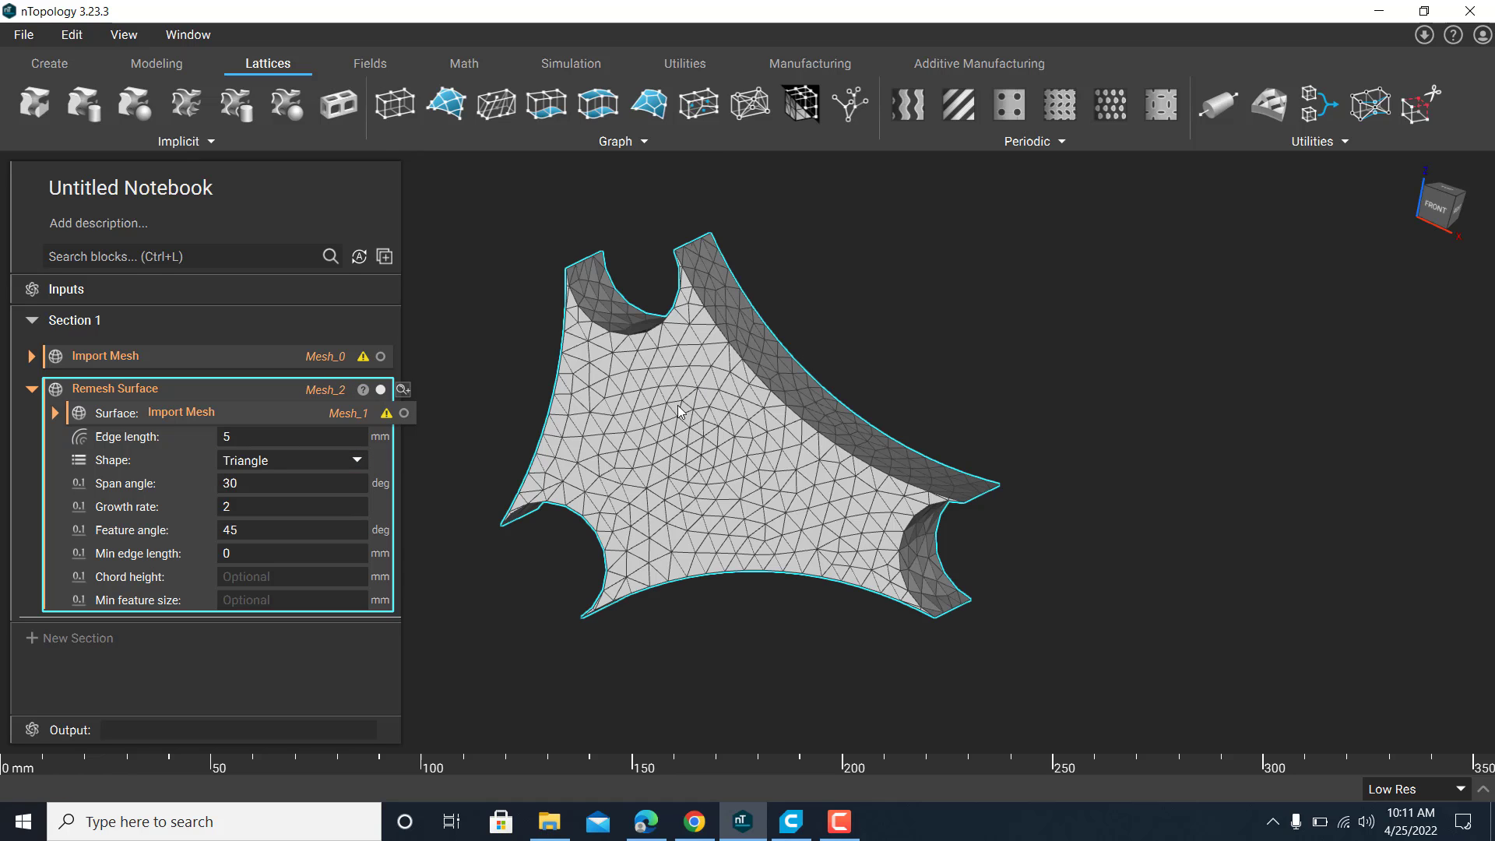
- Try a 3 mm edge length on the Remesh Surface block and set it back to 5 mm
{"action": "middle_click_drag", "start_coordinate": [697, 578], "coordinate": [685, 589]}
{"action": "mouse_move", "coordinate": [684, 590]}
{"action": "right_mouse_down"}
{"action": "mouse_move", "coordinate": [598, 591]}
{"action": "mouse_move", "coordinate": [696, 593]}
{"action": "right_mouse_up"}
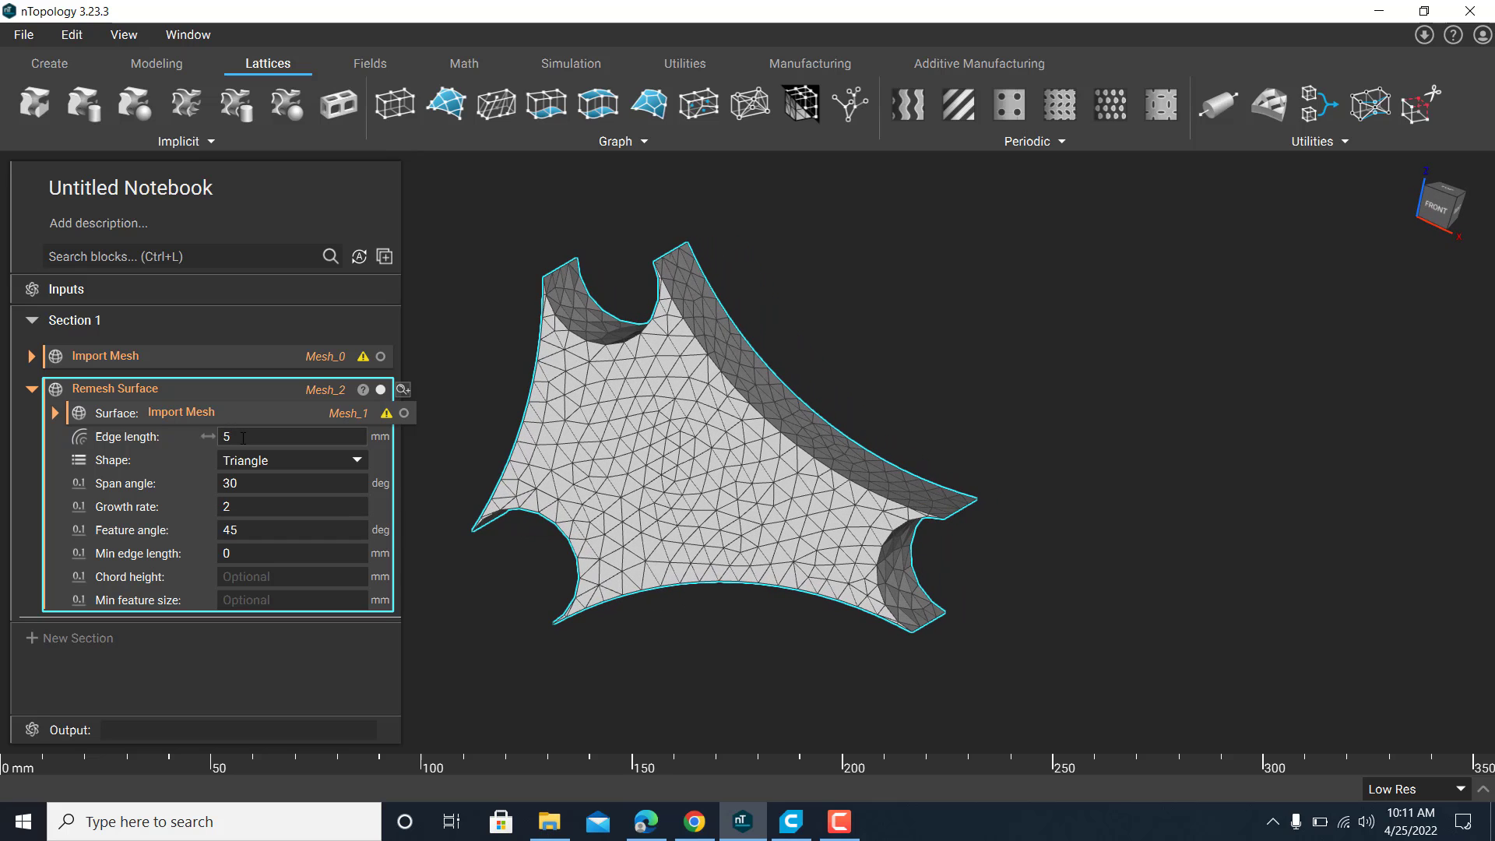
{"action": "left_click_drag", "start_coordinate": [243, 440], "coordinate": [207, 436]}
{"action": "type", "text": "3"}
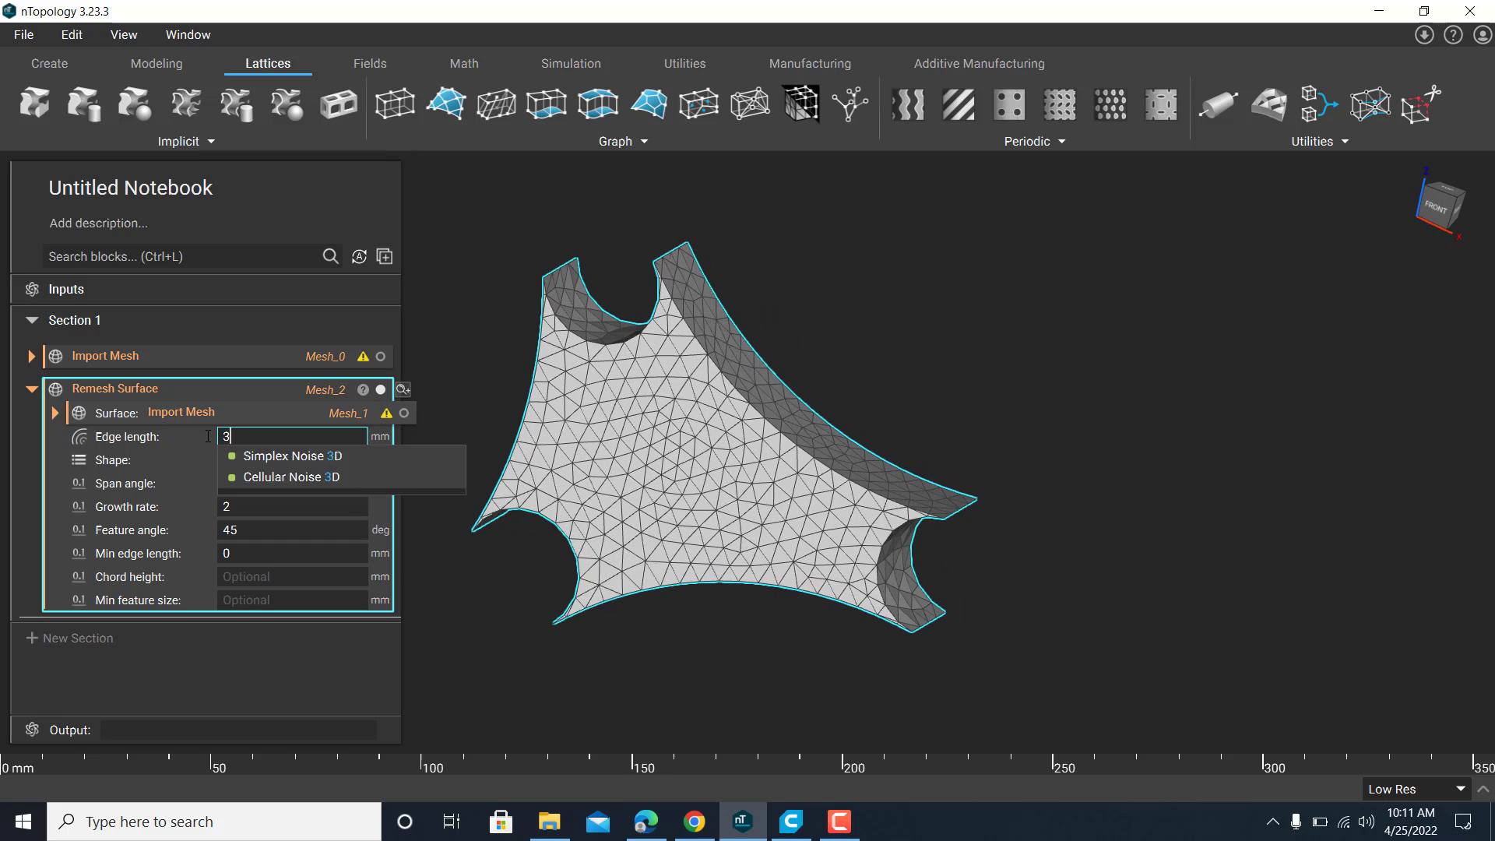
{"action": "left_click", "coordinate": [558, 465]}
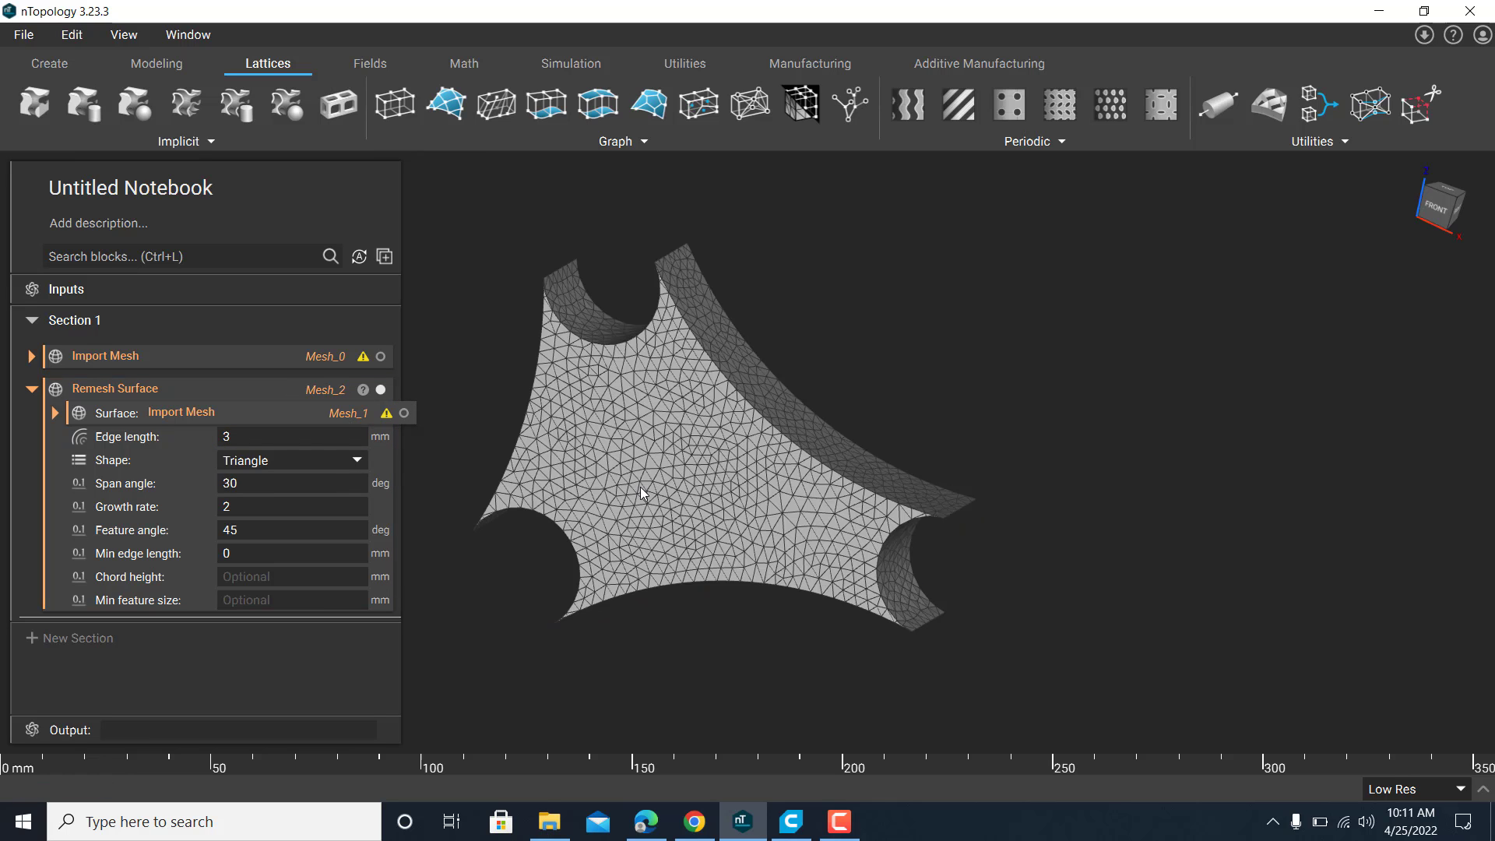
{"action": "right_click_drag", "start_coordinate": [676, 469], "coordinate": [608, 493]}
{"action": "left_click", "coordinate": [233, 436]}
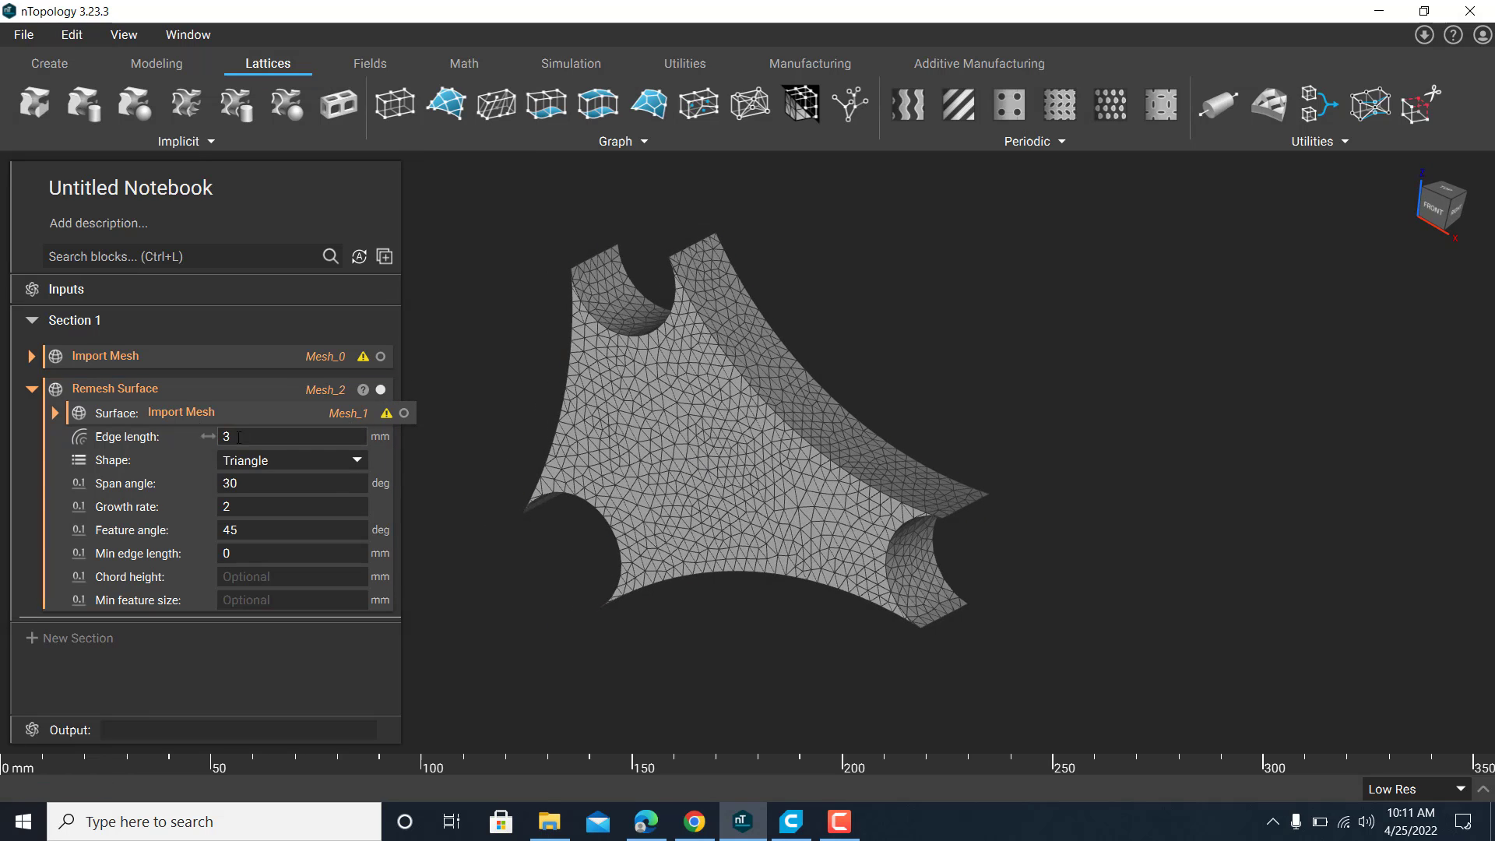
{"action": "type", "text": "5"}
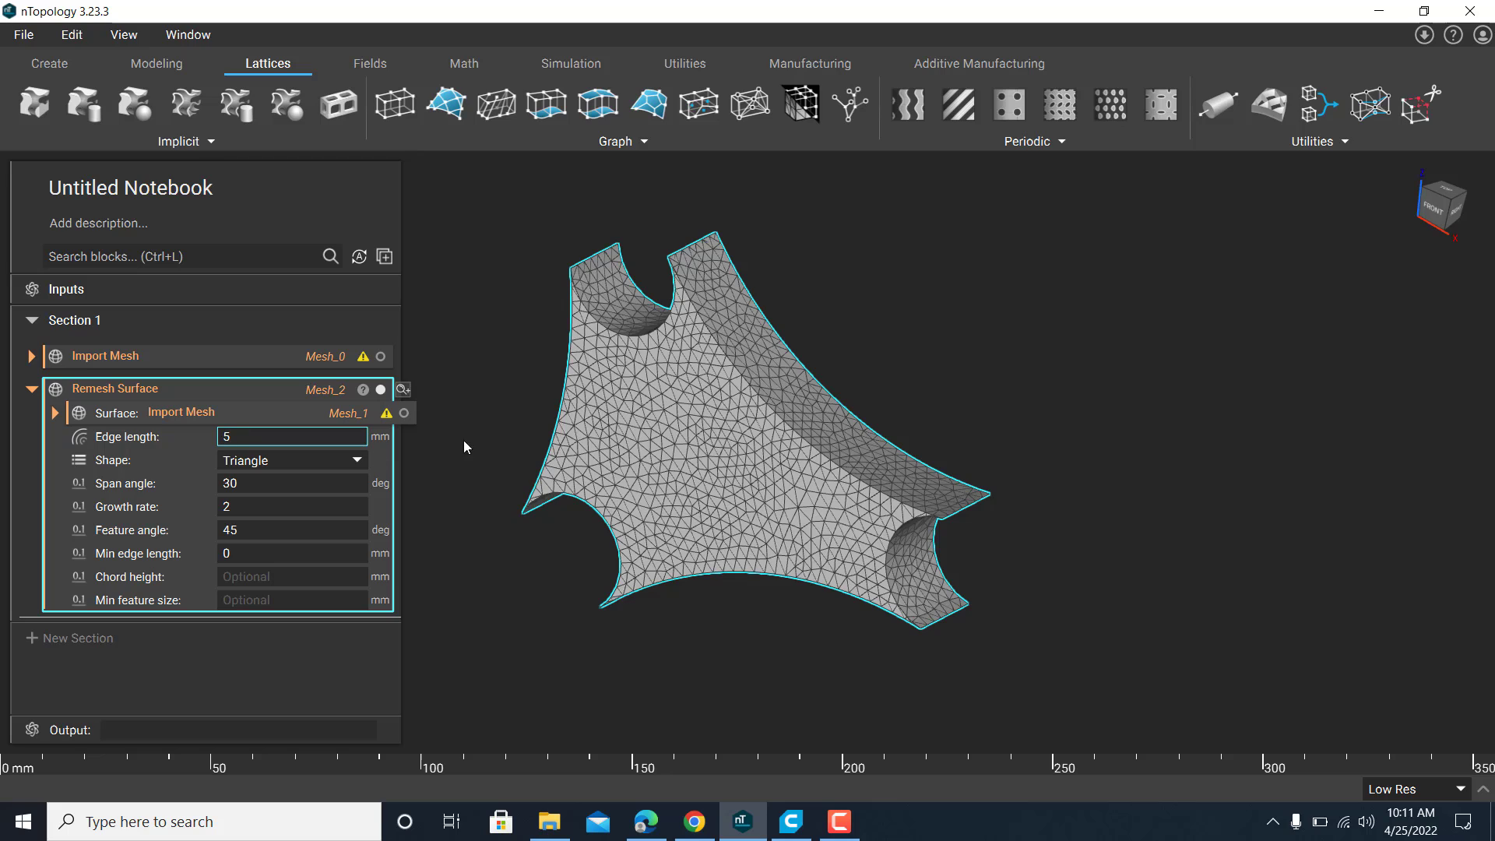
{"action": "left_click", "coordinate": [590, 414]}
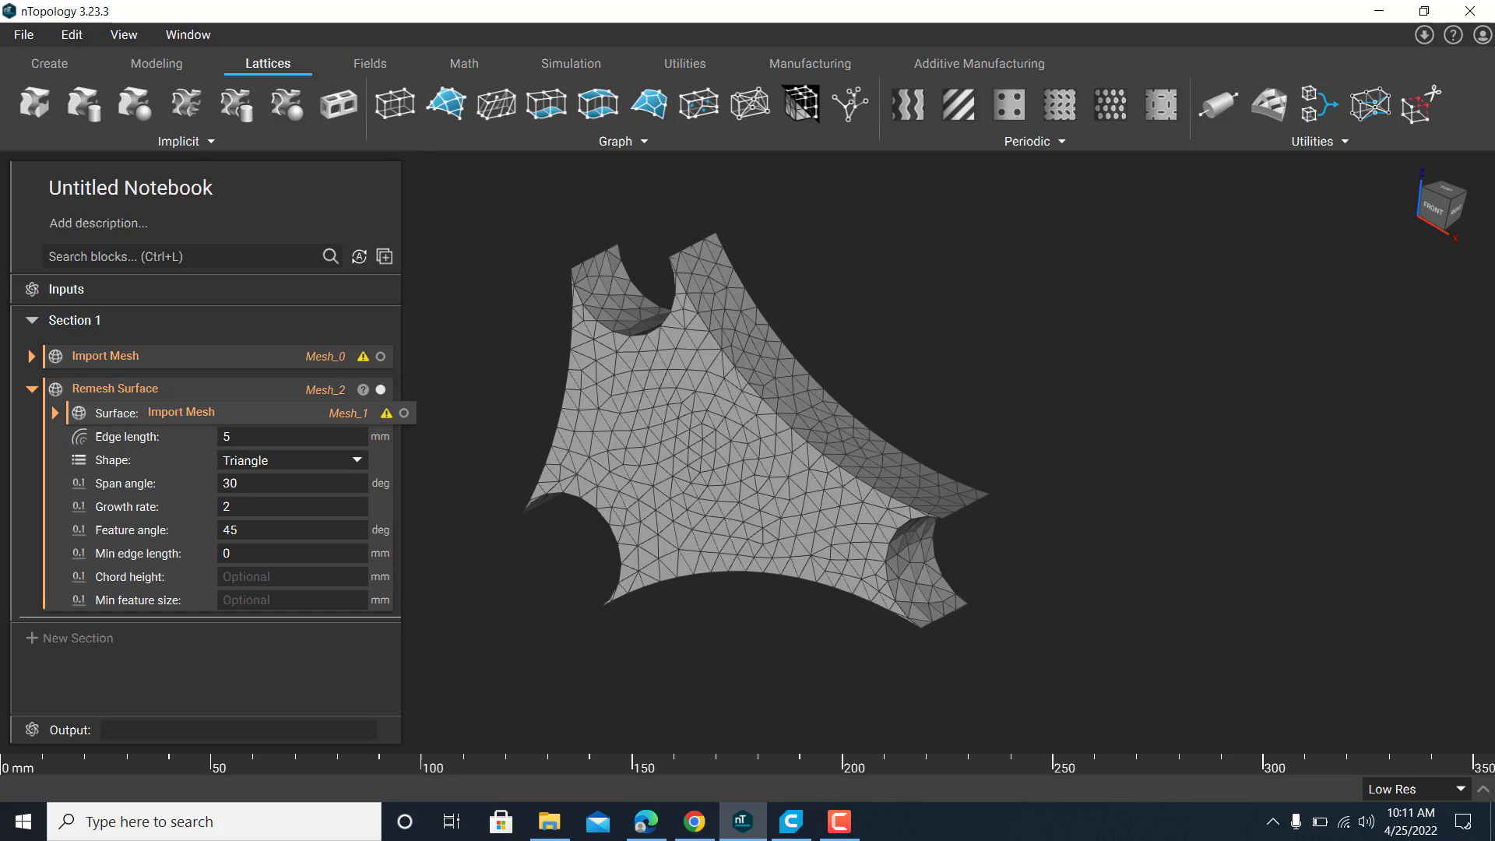
{"action": "left_click", "coordinate": [1423, 788]}
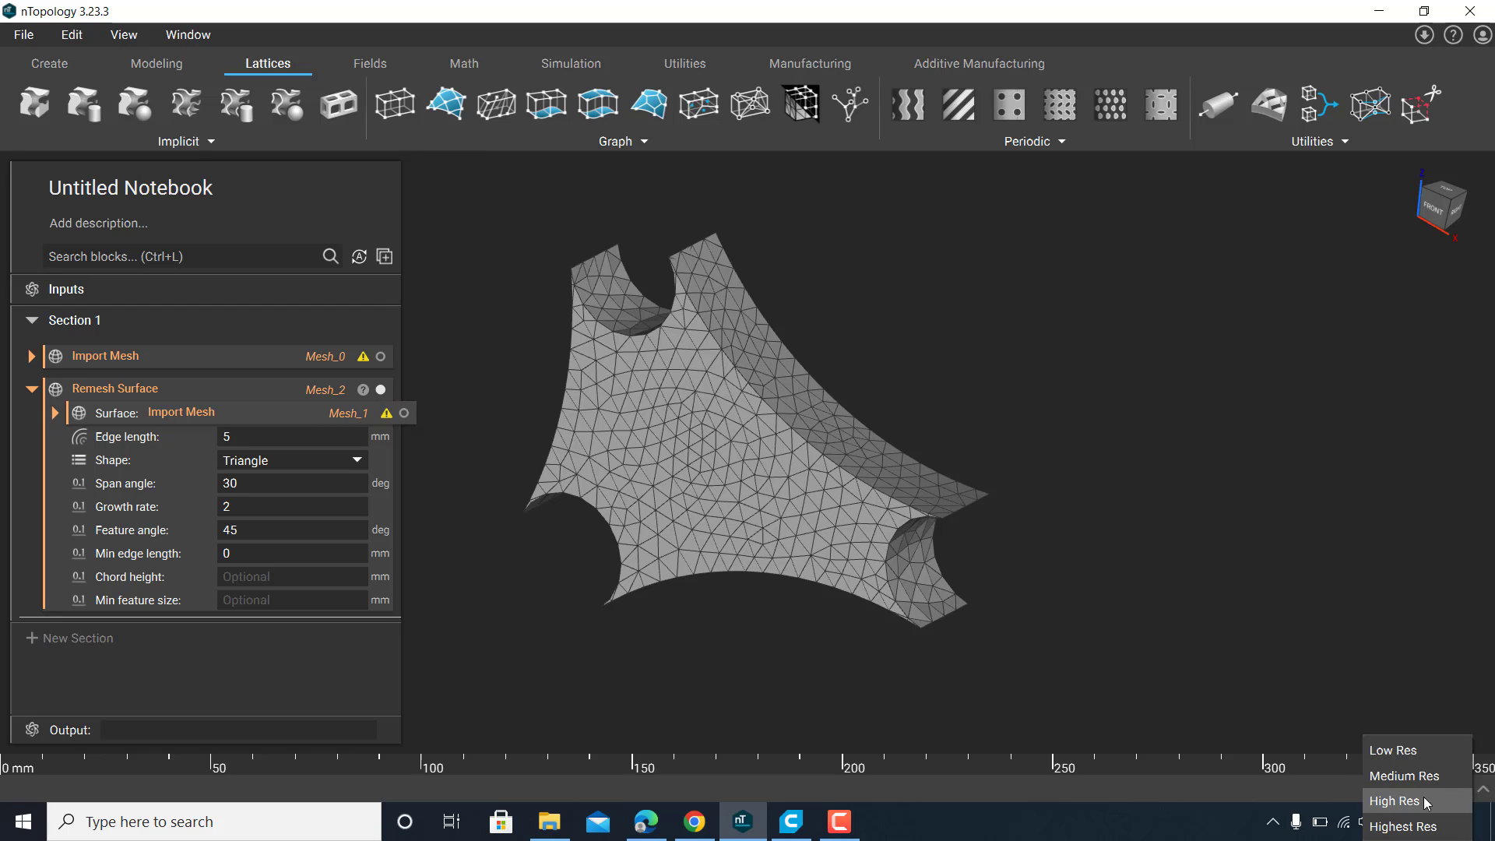
{"action": "left_click", "coordinate": [1415, 759]}
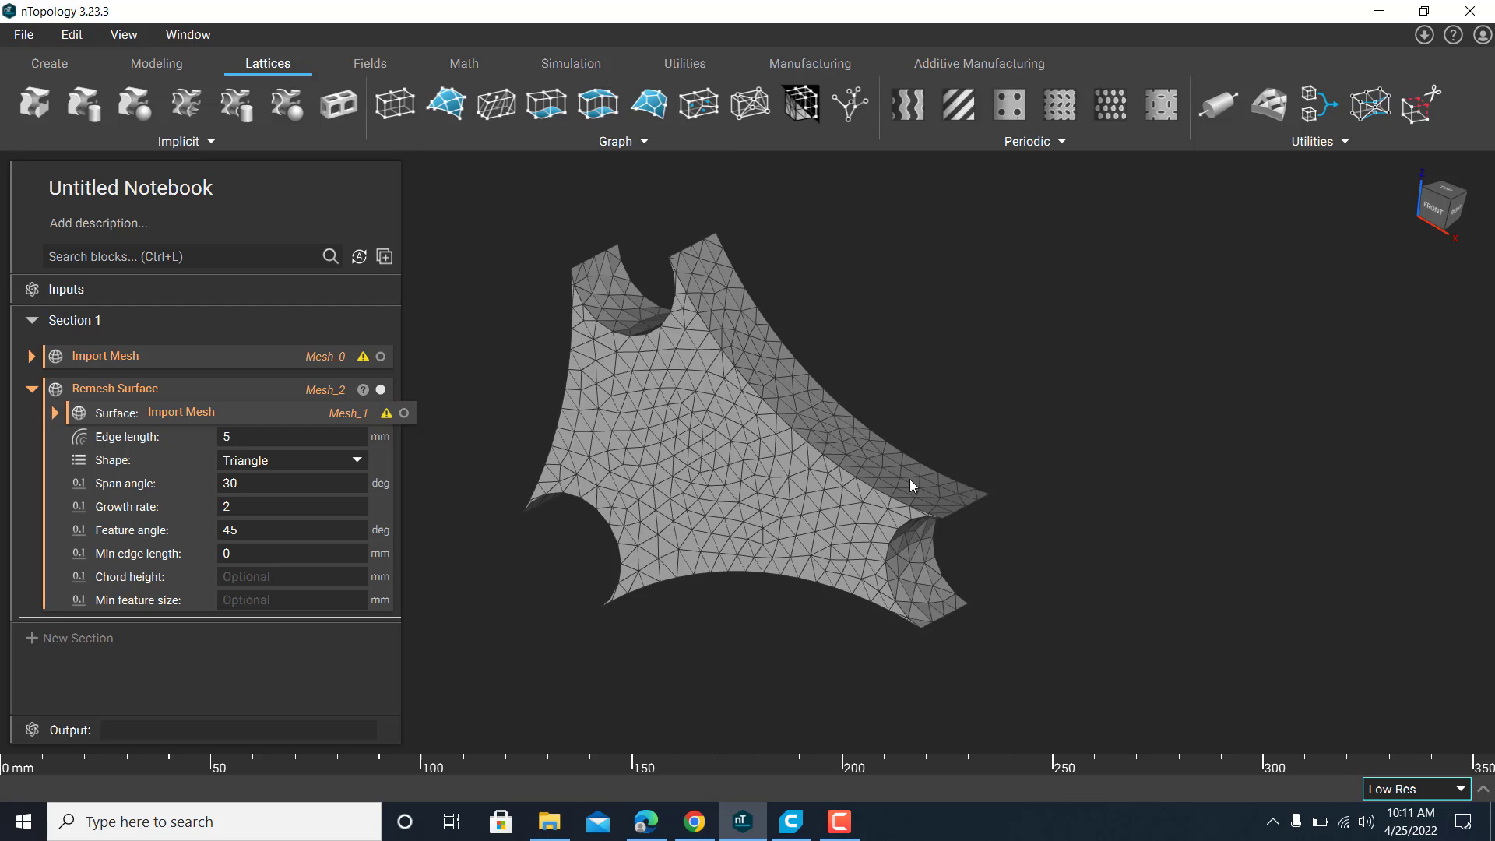
- Collapse the Remesh Surface block and add a Volume Mesh block to Section 1
{"action": "scroll", "coordinate": [732, 374], "scroll_direction": "up", "scroll_amount": 2}
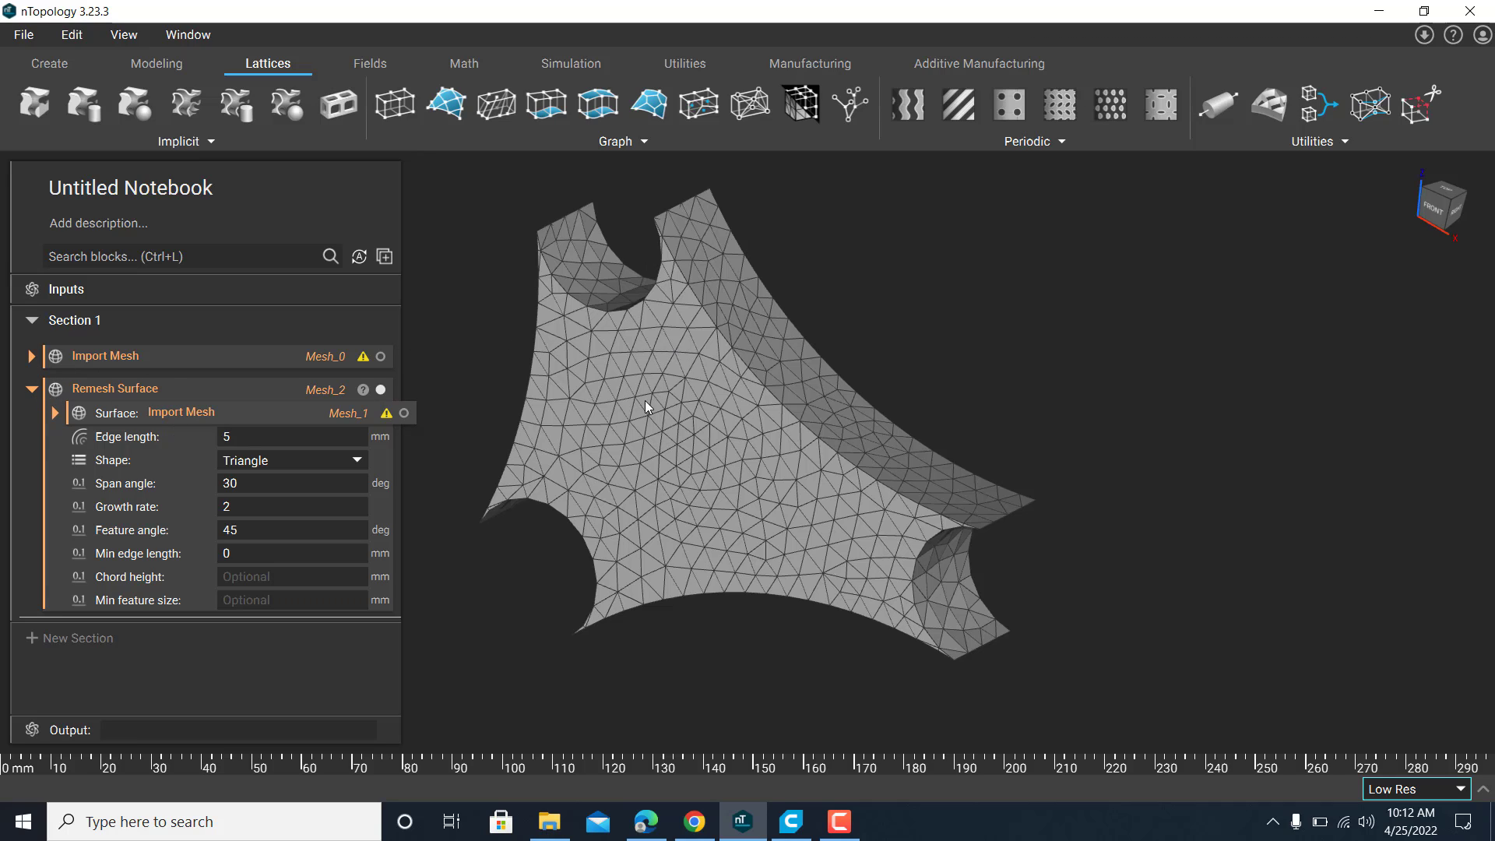
{"action": "left_click", "coordinate": [31, 389]}
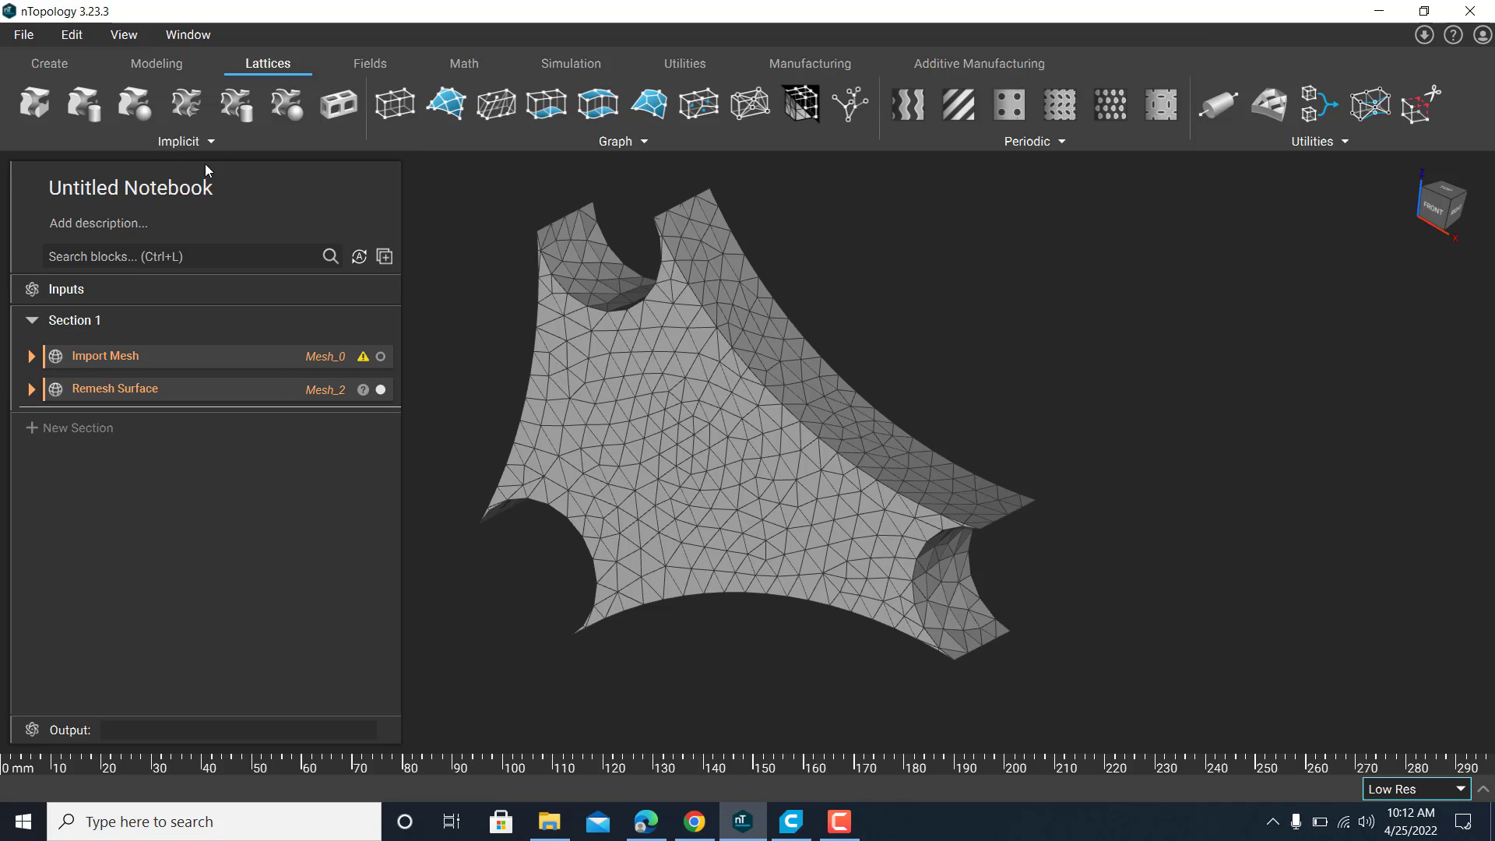
{"action": "left_click", "coordinate": [105, 254]}
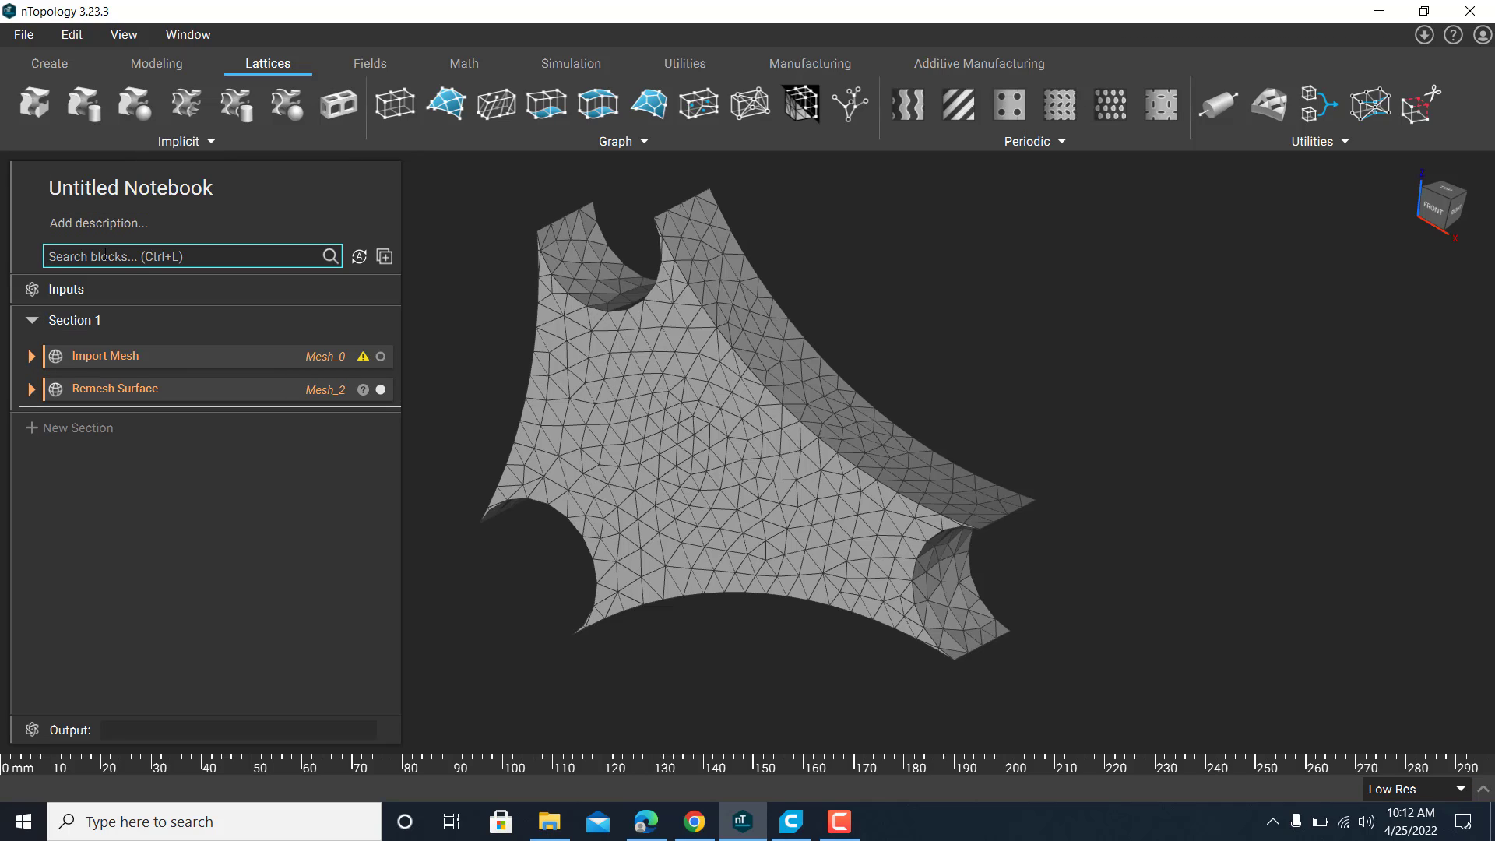
{"action": "type", "text": "VOL"}
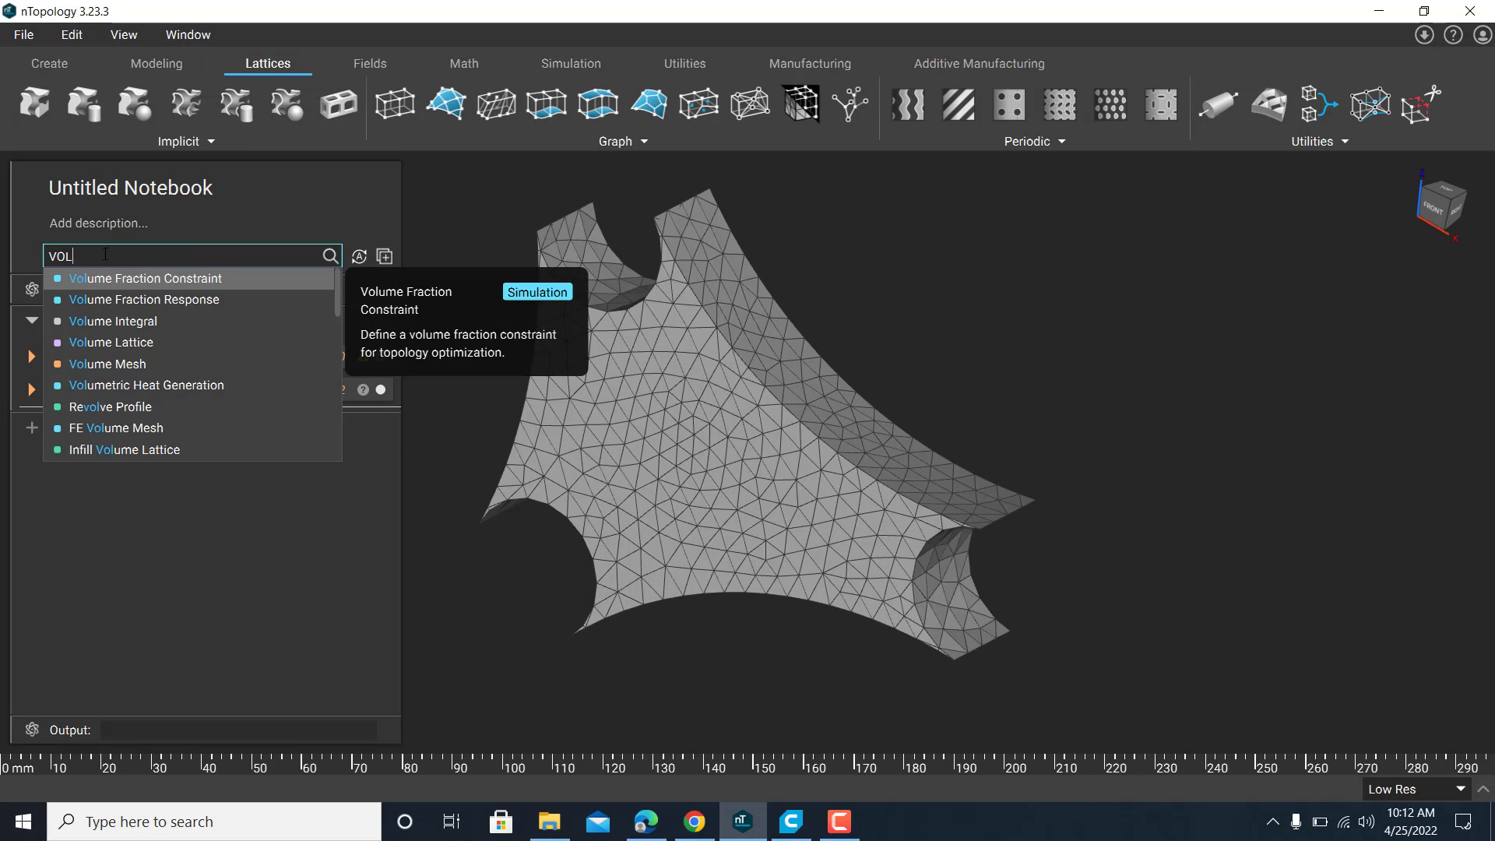
{"action": "left_click", "coordinate": [151, 364]}
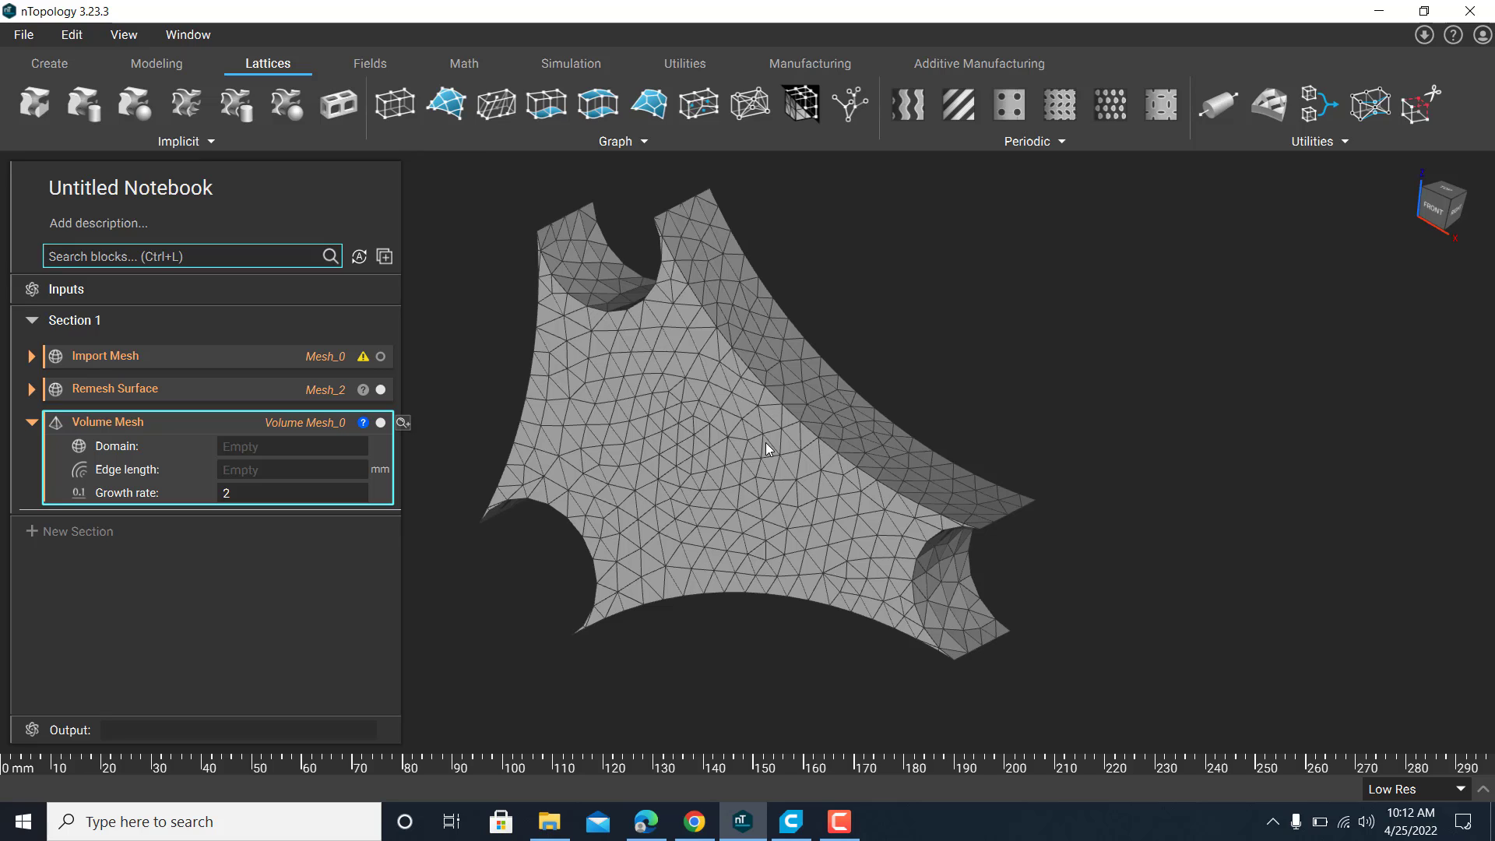
- Assign the Remesh Surface block as the Volume Mesh's domain and set its edge length to 5 mm
{"action": "left_click", "coordinate": [200, 396]}
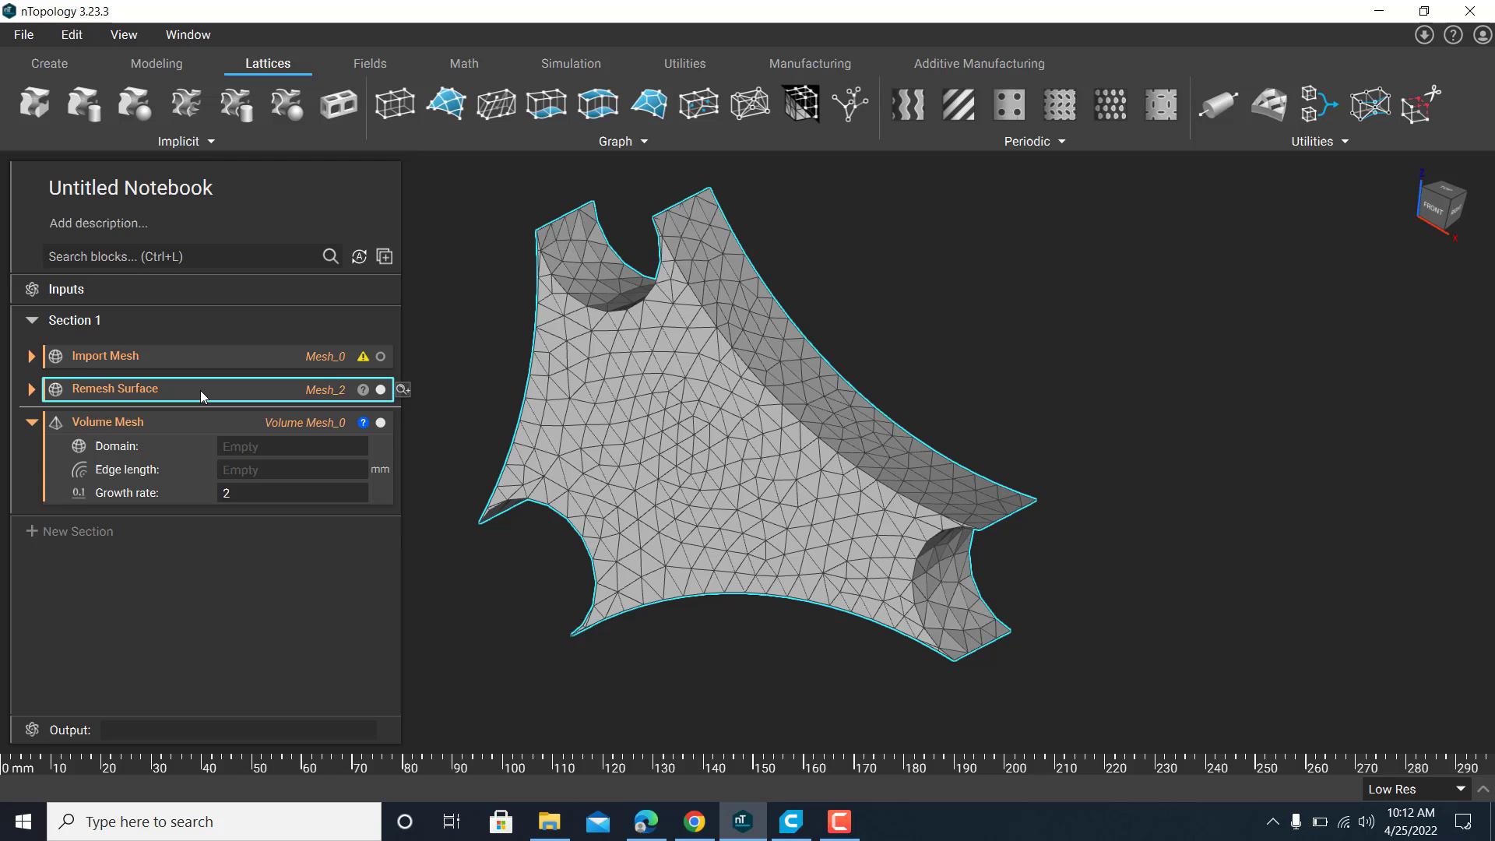
{"action": "left_click_drag", "start_coordinate": [203, 392], "coordinate": [263, 450]}
{"action": "left_click", "coordinate": [264, 437]}
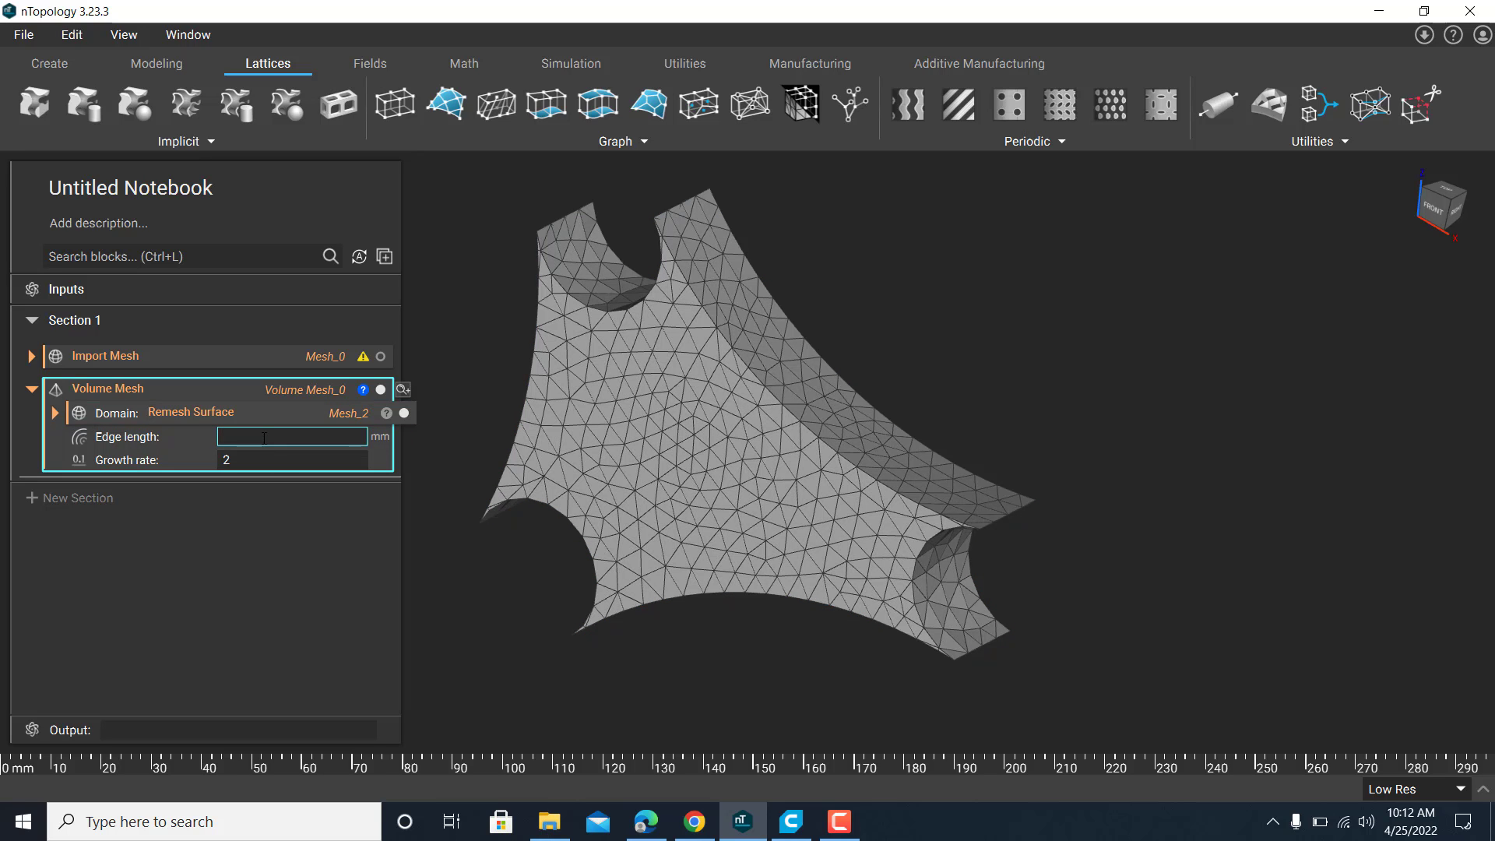
{"action": "type", "text": "5"}
{"action": "left_click", "coordinate": [450, 565]}
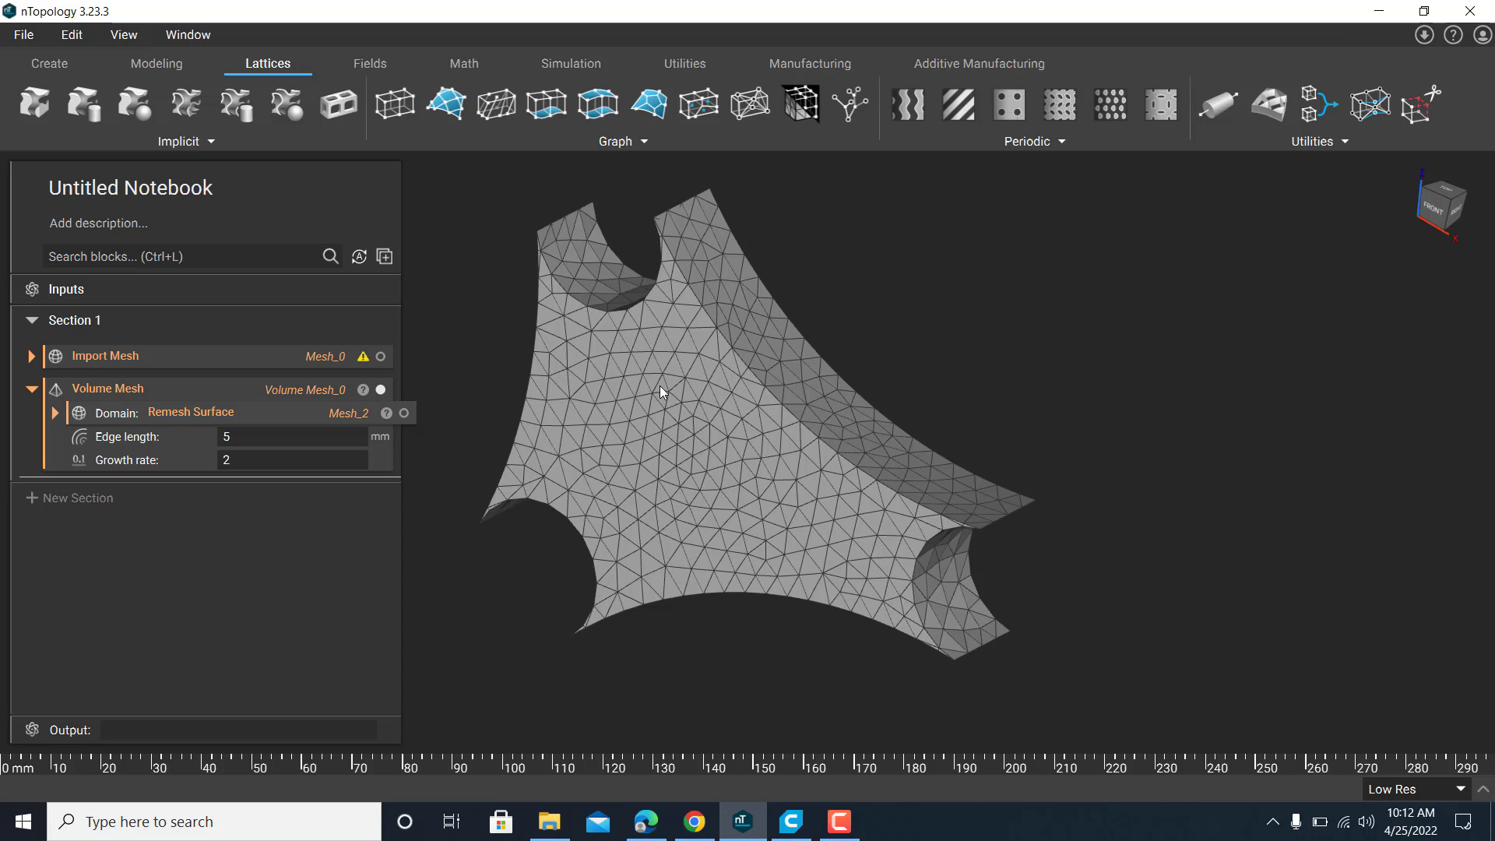
{"action": "left_click", "coordinate": [32, 390]}
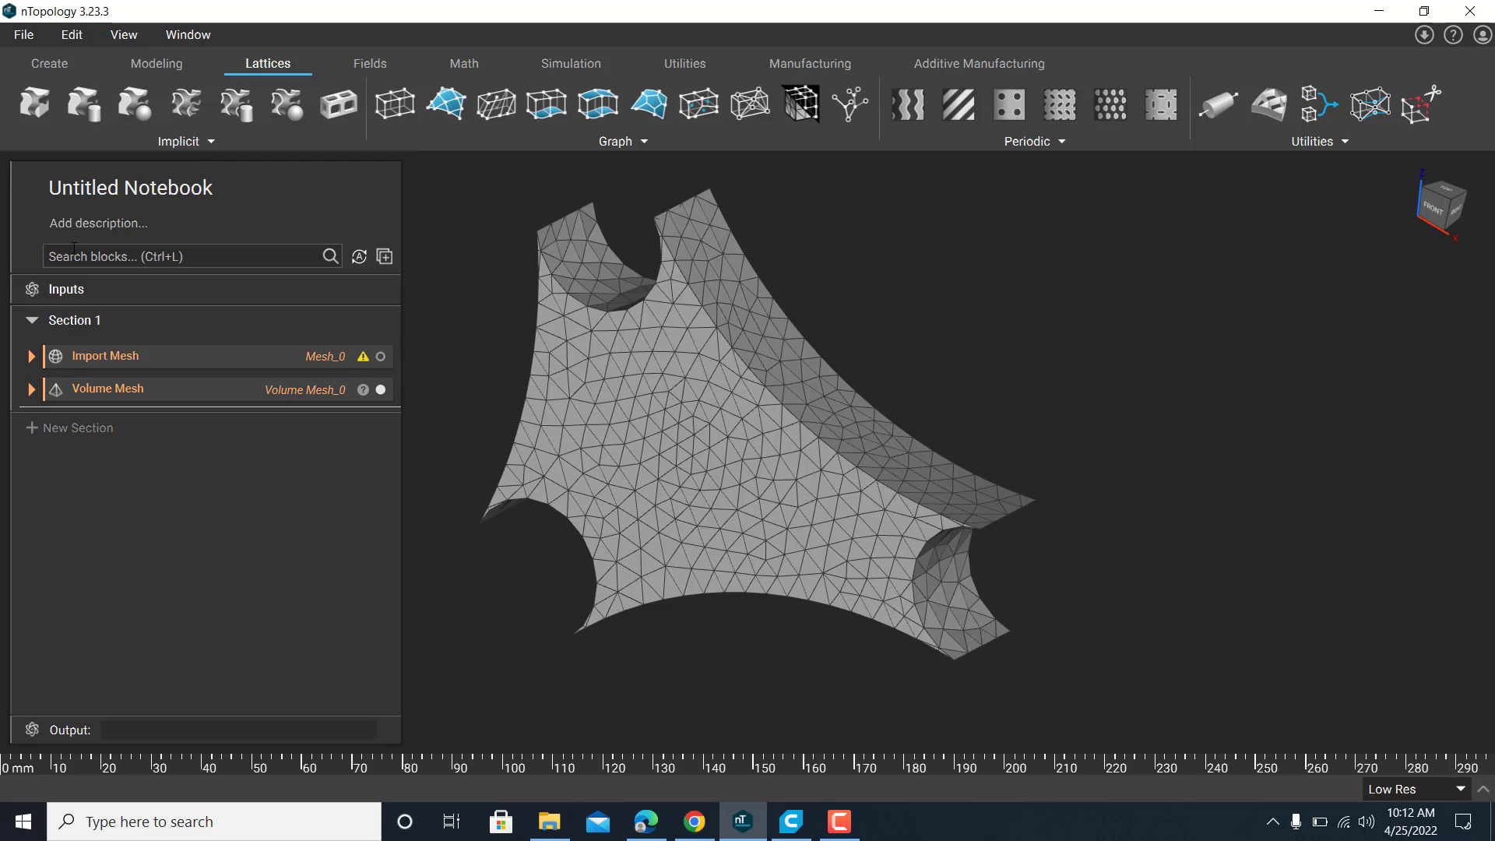
- Add a Lattice from Volume Mesh block and assign the Volume Mesh block as its volume mesh
{"action": "left_click", "coordinate": [91, 263]}
{"action": "type", "text": "LA"}
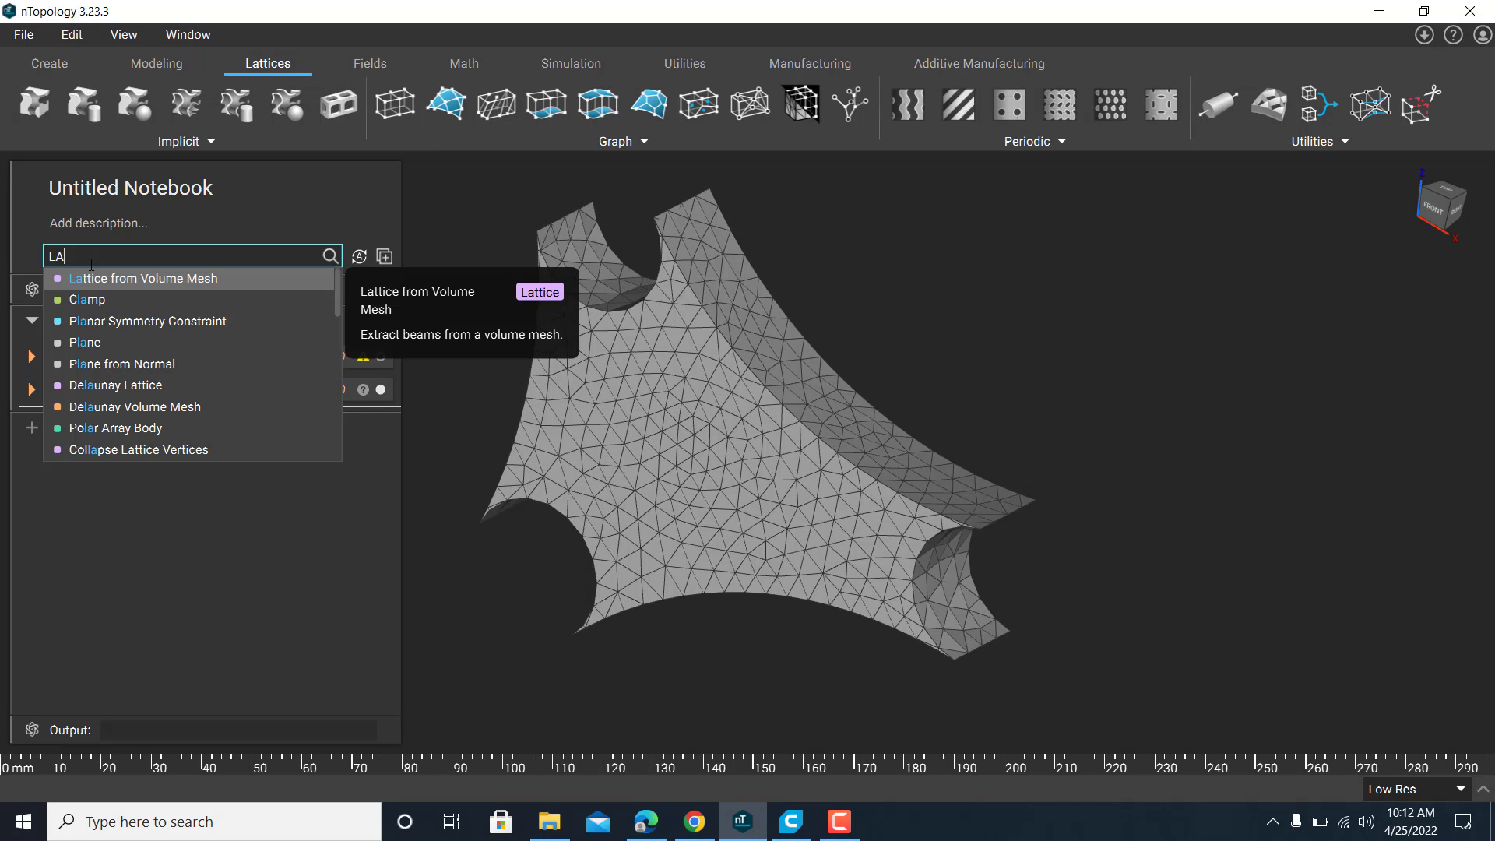
{"action": "type", "text": "TT"}
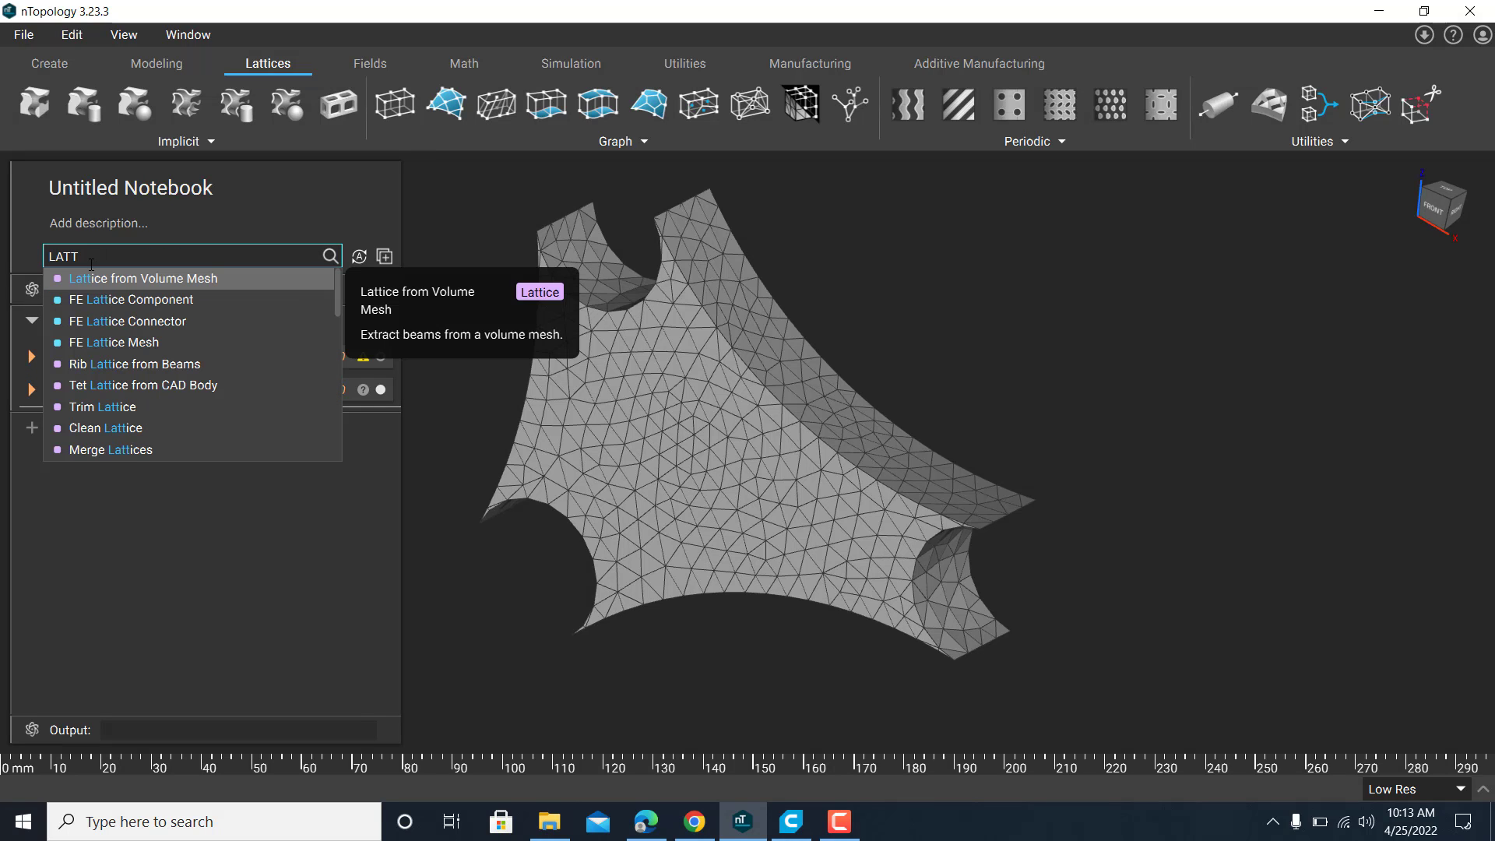
{"action": "left_click", "coordinate": [187, 278]}
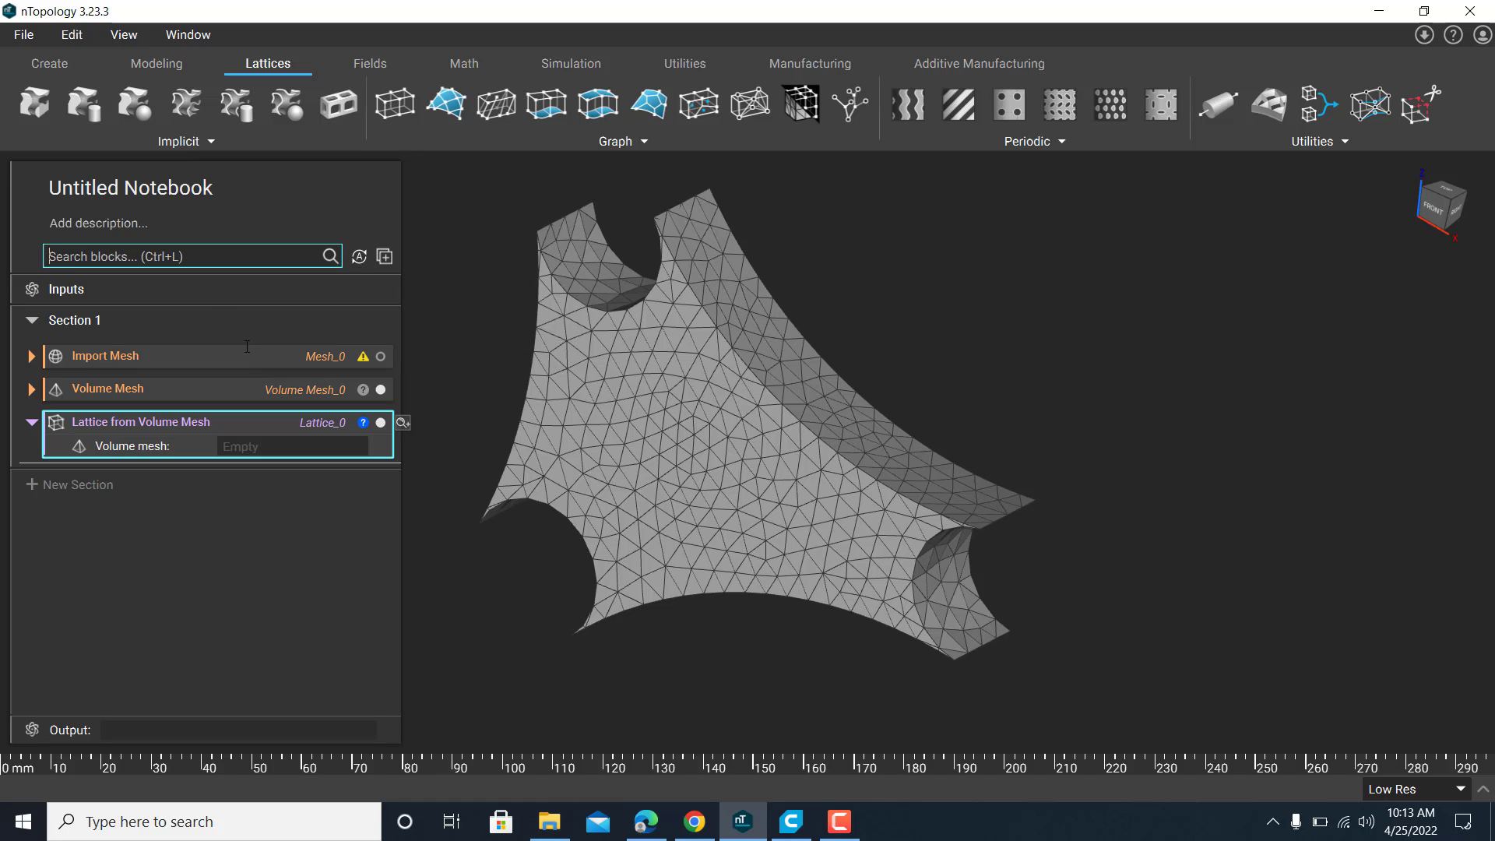
{"action": "left_click_drag", "start_coordinate": [177, 387], "coordinate": [268, 443]}
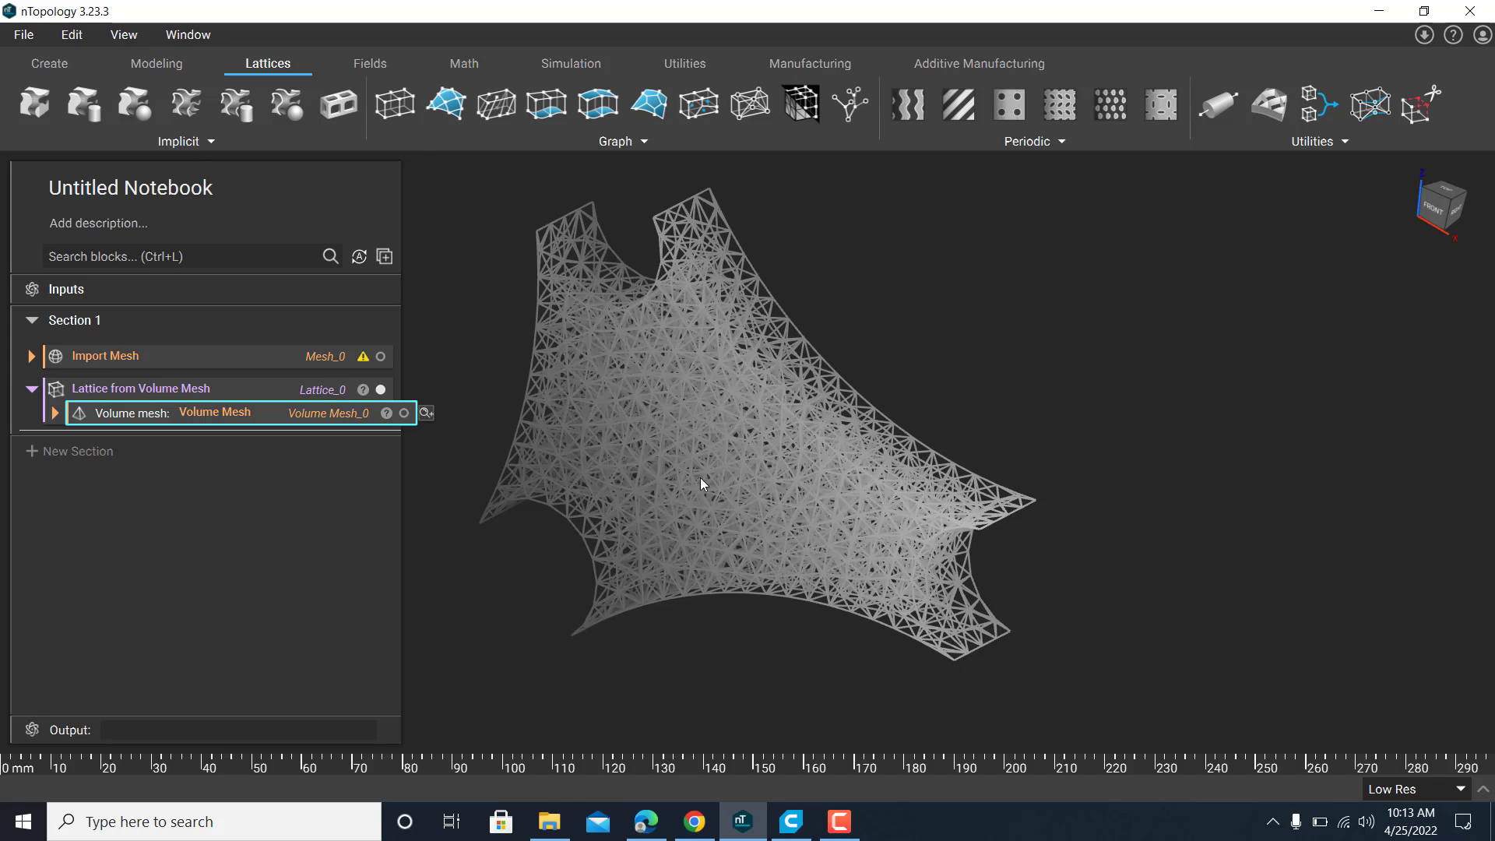
{"action": "scroll", "coordinate": [698, 389], "scroll_direction": "up", "scroll_amount": 2}
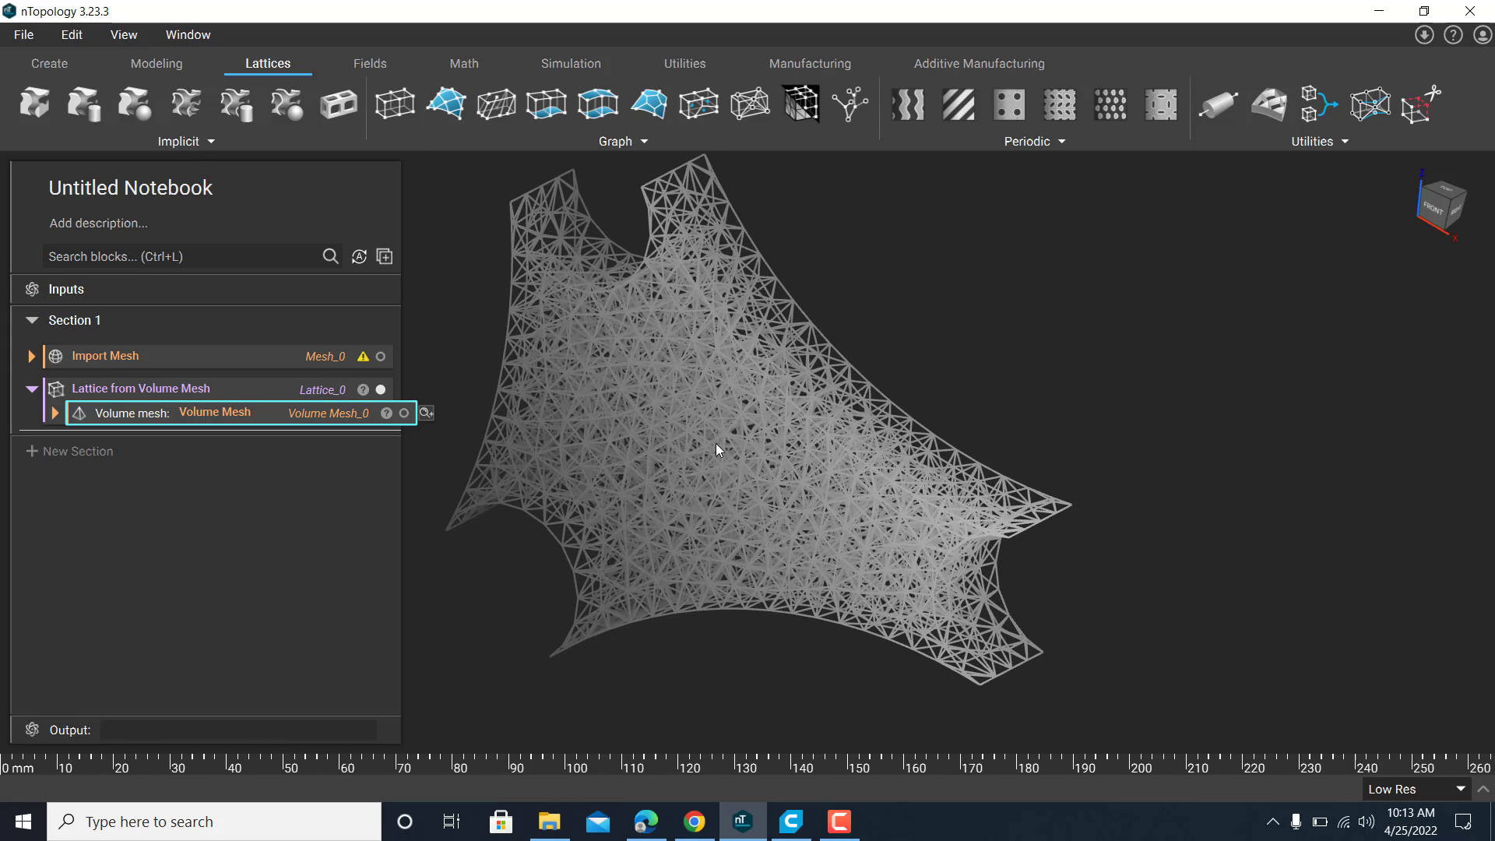
{"action": "right_click_drag", "start_coordinate": [717, 443], "coordinate": [672, 461]}
{"action": "left_click", "coordinate": [31, 389]}
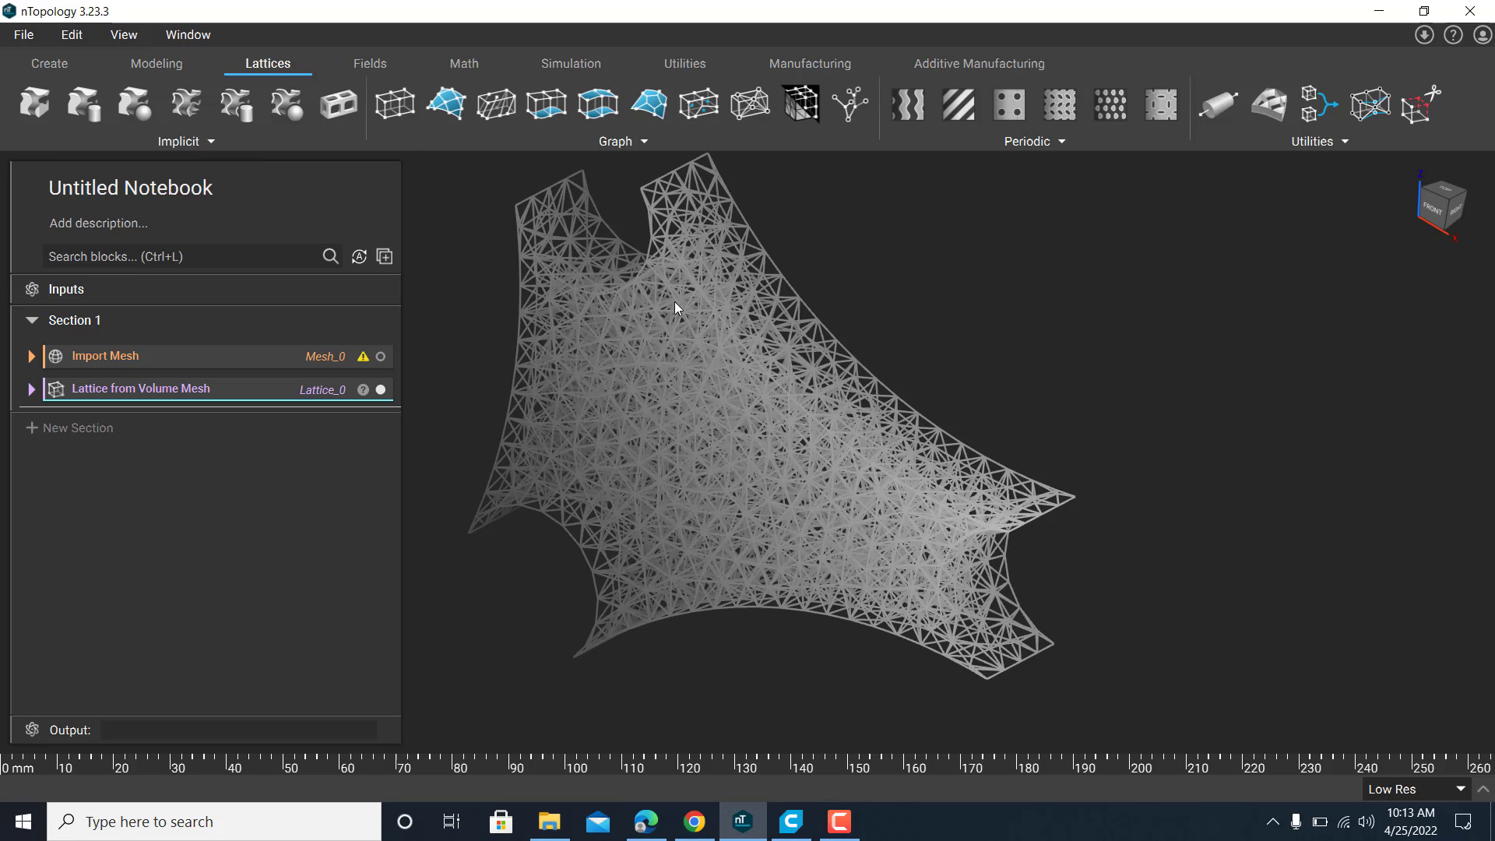
- Inspect the generated lattice beams and add a Thicken Lattice block
{"action": "scroll", "coordinate": [677, 193], "scroll_direction": "up", "scroll_amount": 6}
{"action": "scroll", "coordinate": [711, 282], "scroll_direction": "down", "scroll_amount": 6}
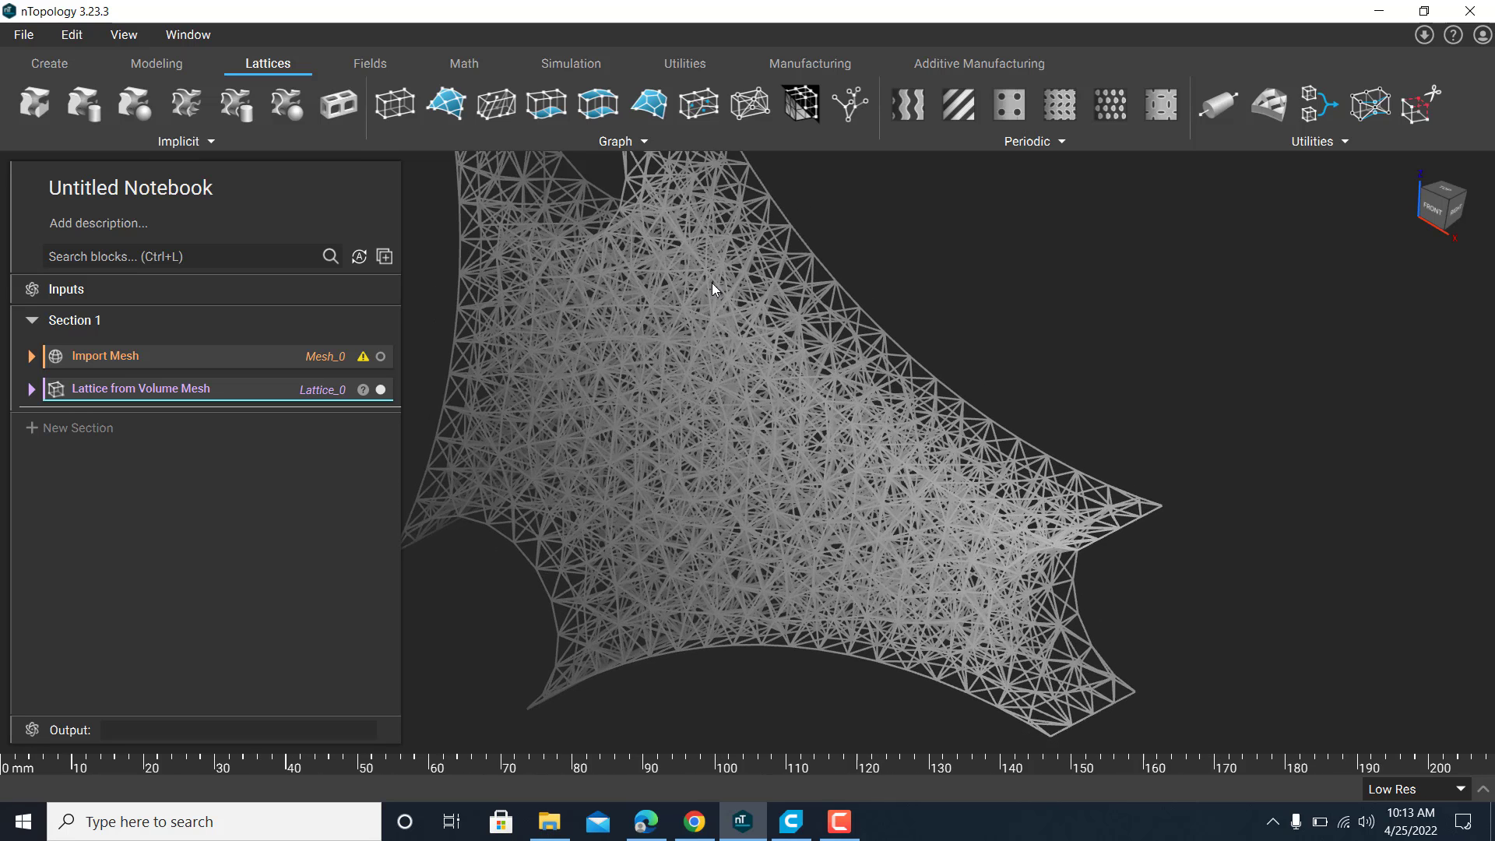
{"action": "scroll", "coordinate": [711, 283], "scroll_direction": "down", "scroll_amount": 2}
{"action": "middle_click_drag", "start_coordinate": [692, 310], "coordinate": [703, 357]}
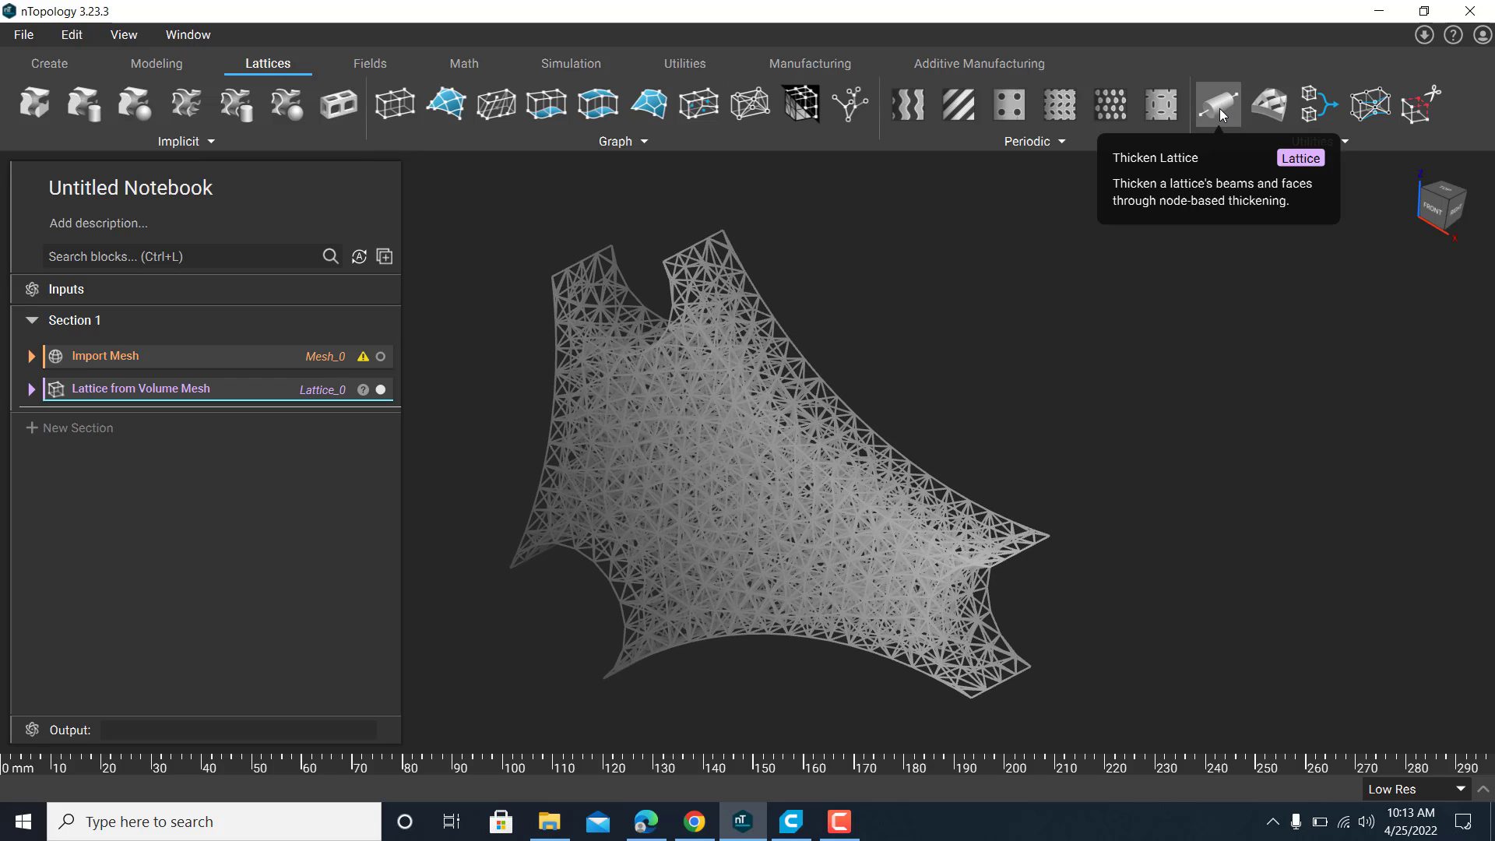
{"action": "left_click", "coordinate": [129, 257]}
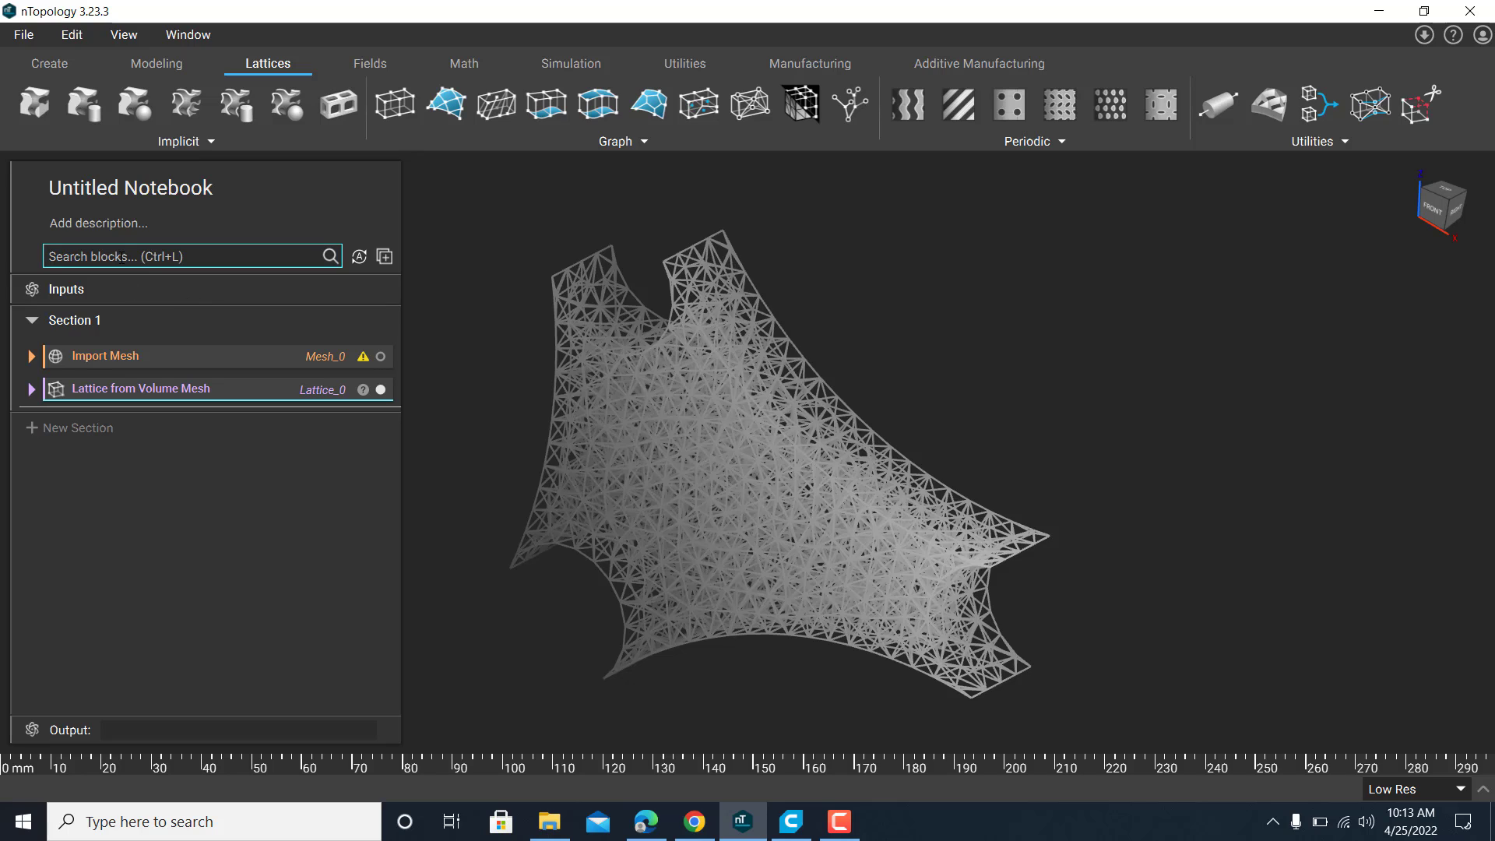
{"action": "type", "text": "THI"}
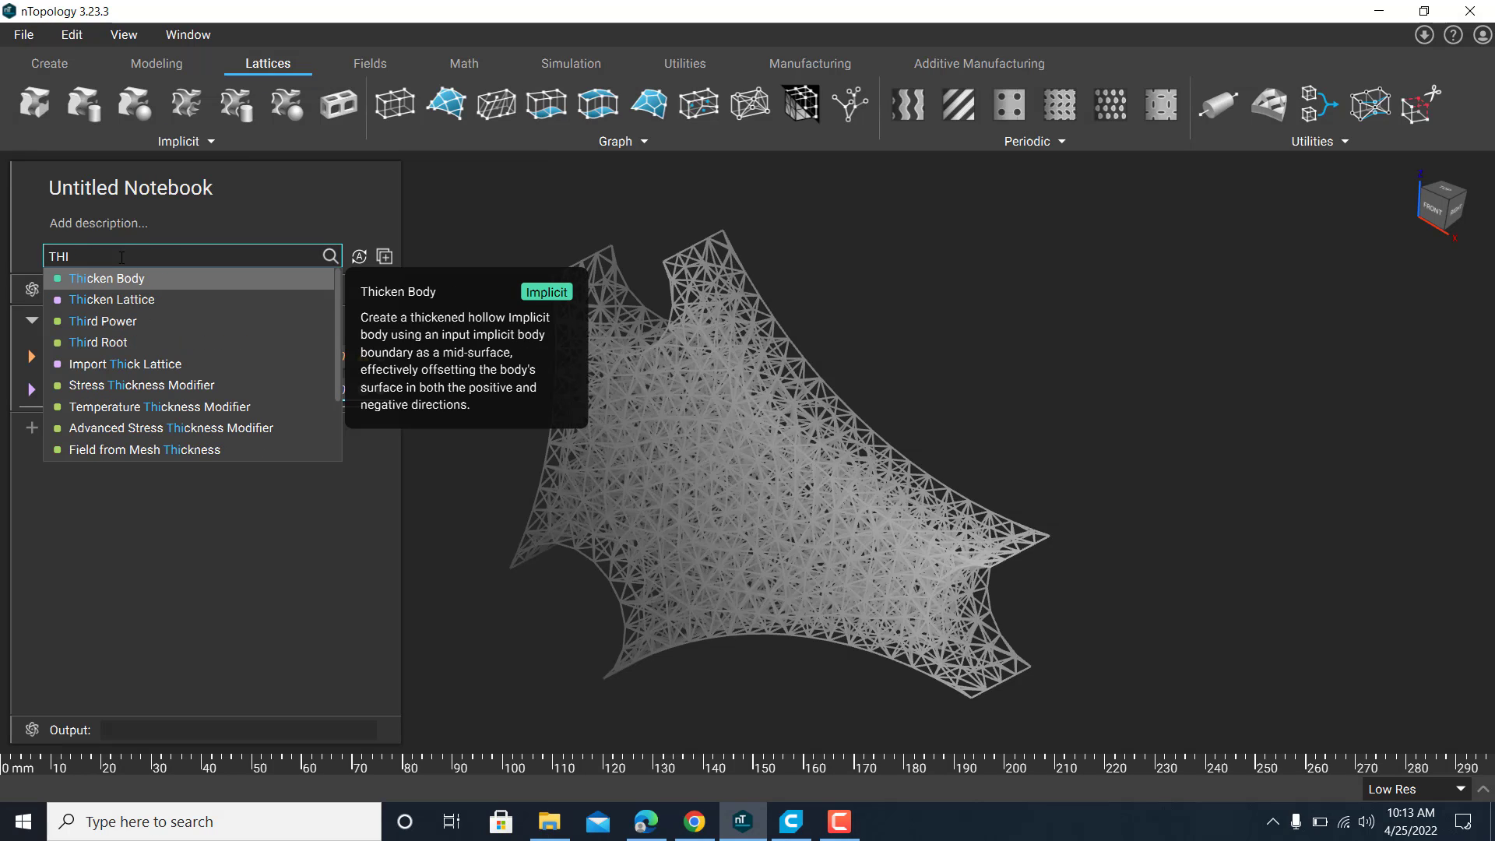
{"action": "left_click", "coordinate": [127, 301]}
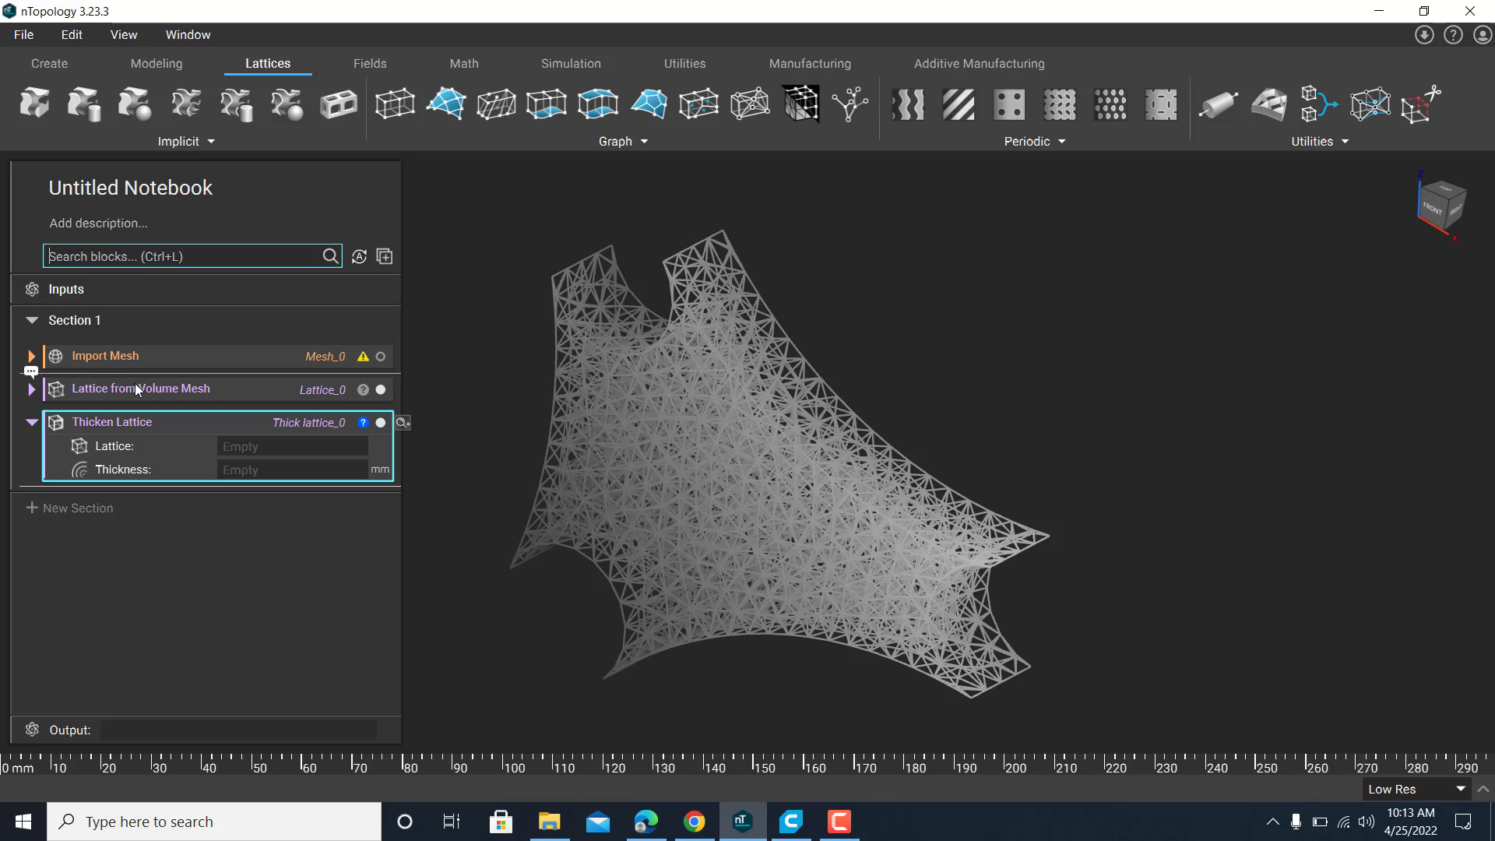
- Assign the Lattice from Volume Mesh block to Thicken Lattice and set the thickness to .75 mm
{"action": "left_click_drag", "start_coordinate": [222, 389], "coordinate": [268, 447]}
{"action": "left_click", "coordinate": [266, 437]}
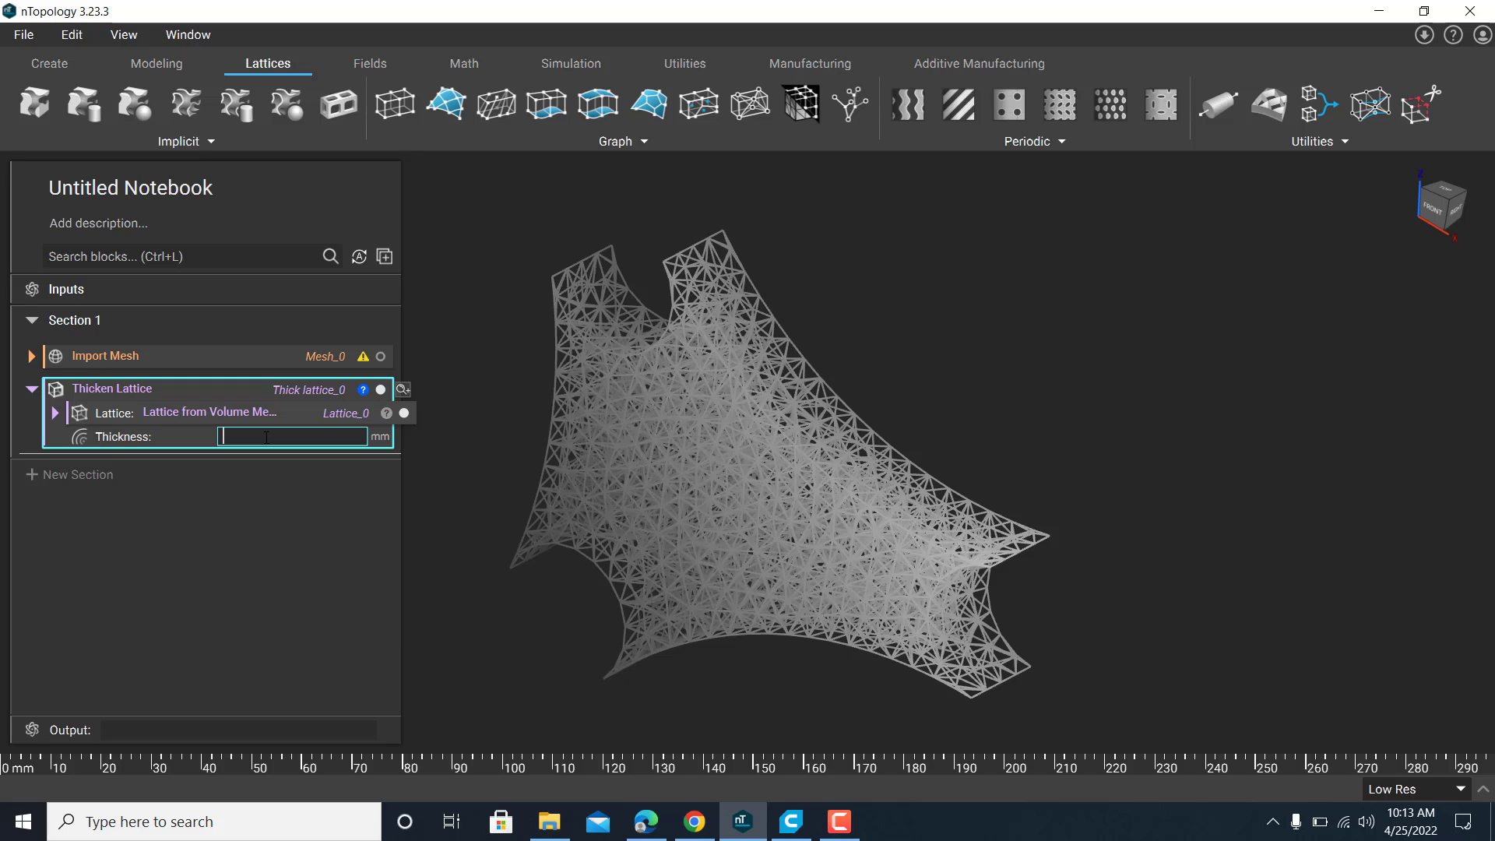
{"action": "type", "text": ".75"}
{"action": "key", "text": "Return"}
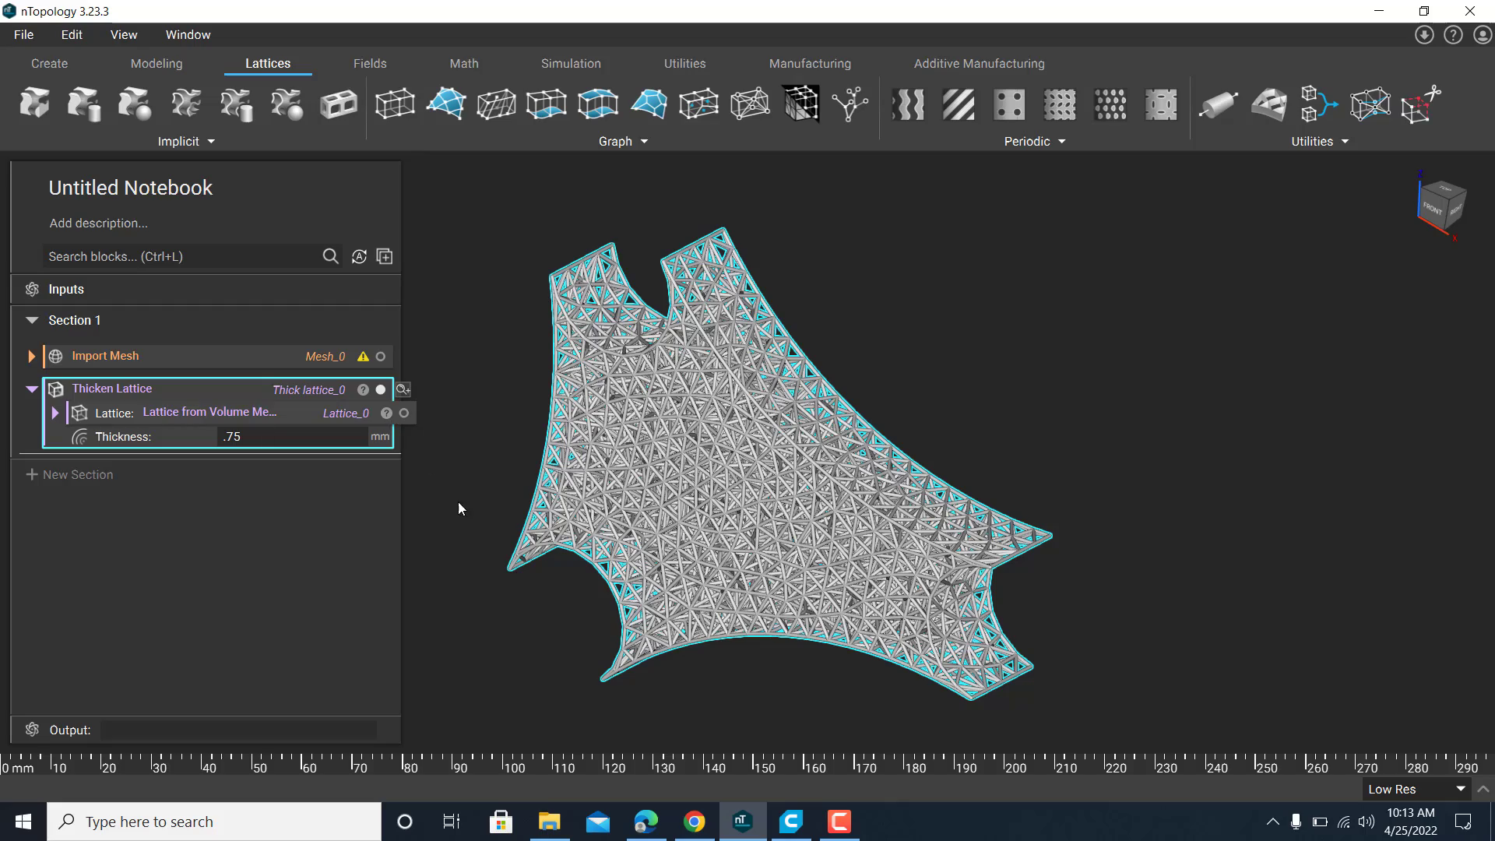
{"action": "scroll", "coordinate": [717, 476], "scroll_direction": "up", "scroll_amount": 3}
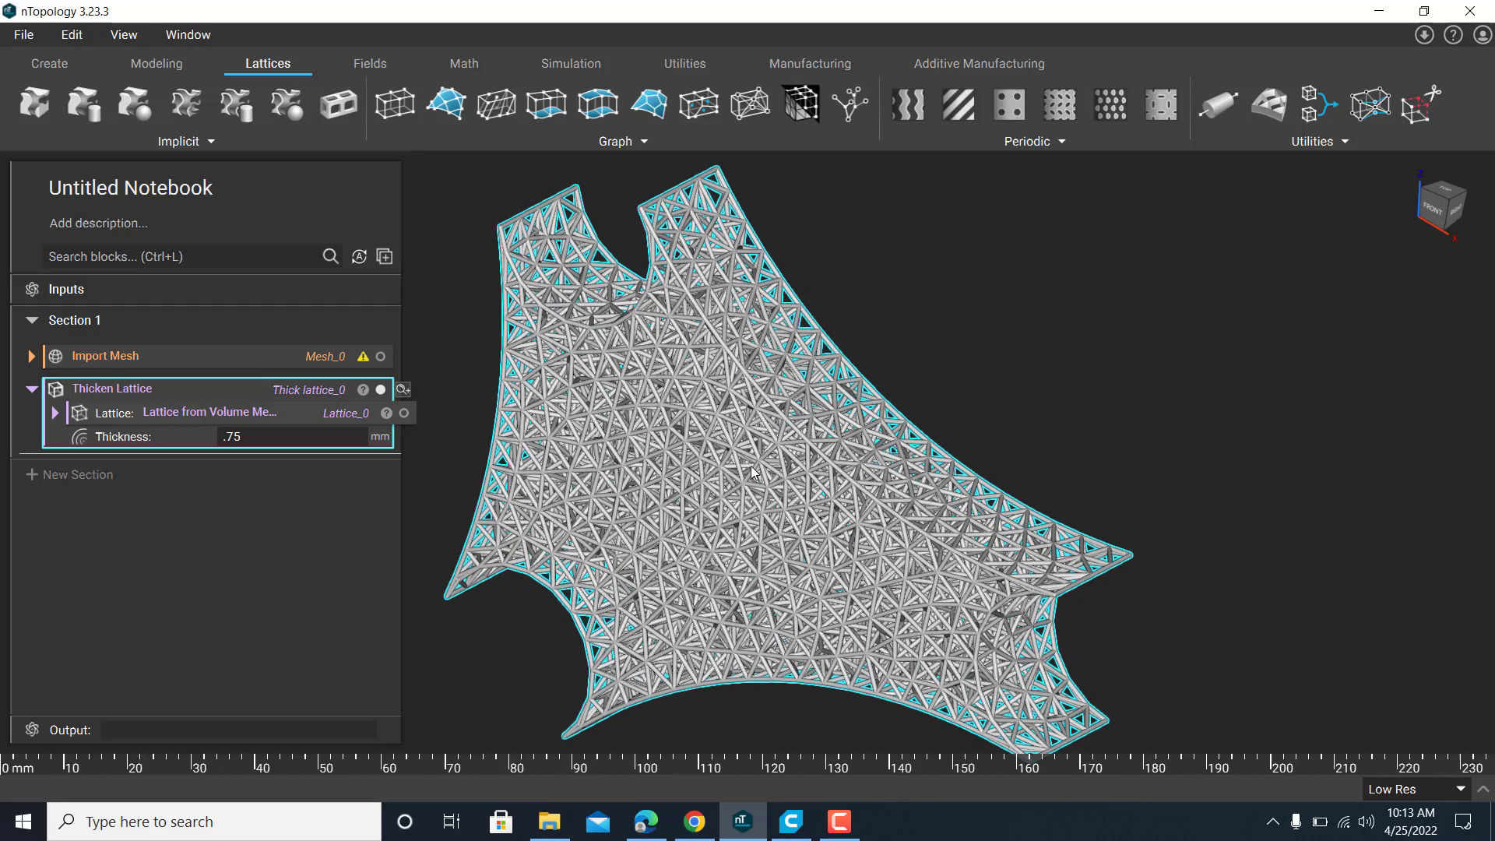
{"action": "right_click_drag", "start_coordinate": [717, 481], "coordinate": [778, 481]}
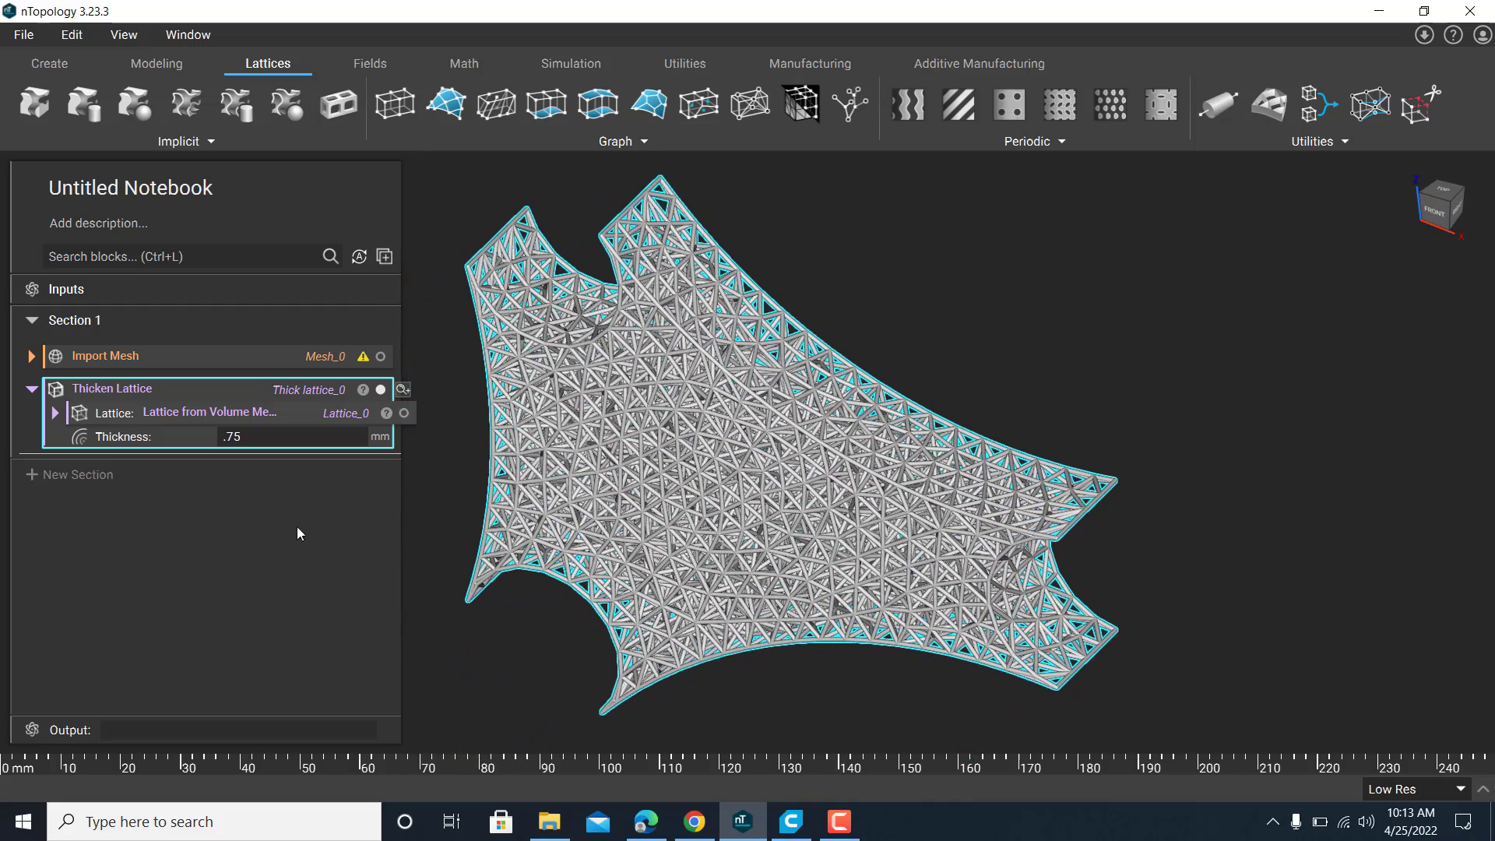
{"action": "left_click", "coordinate": [380, 390]}
{"action": "left_click", "coordinate": [382, 389]}
{"action": "left_click", "coordinate": [33, 390]}
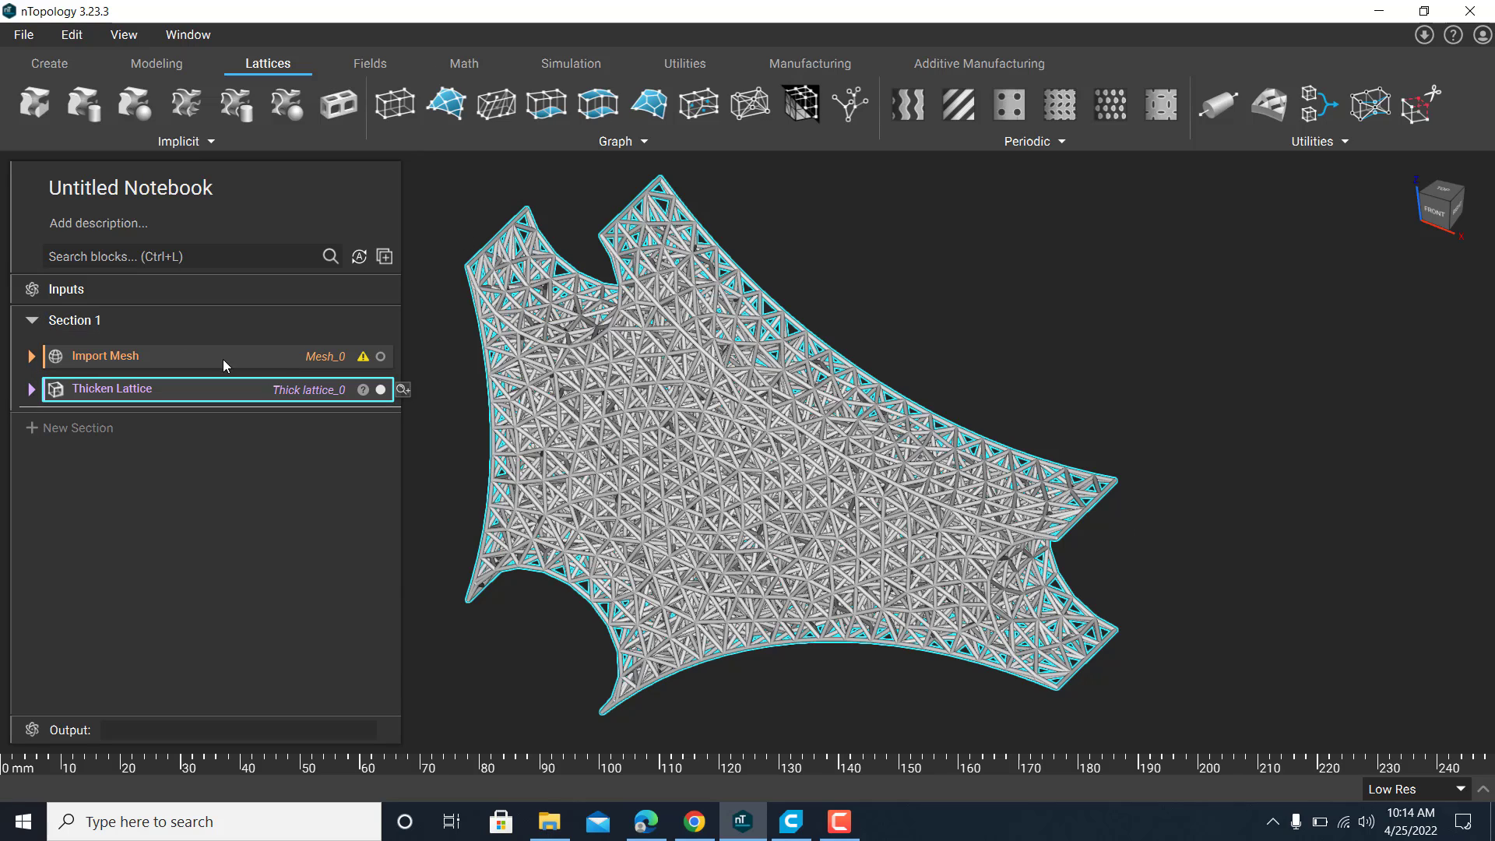
- Show the imported Connection Points mesh together with the thickened lattice
{"action": "left_click", "coordinate": [380, 357]}
{"action": "scroll", "coordinate": [605, 352], "scroll_direction": "down", "scroll_amount": 3}
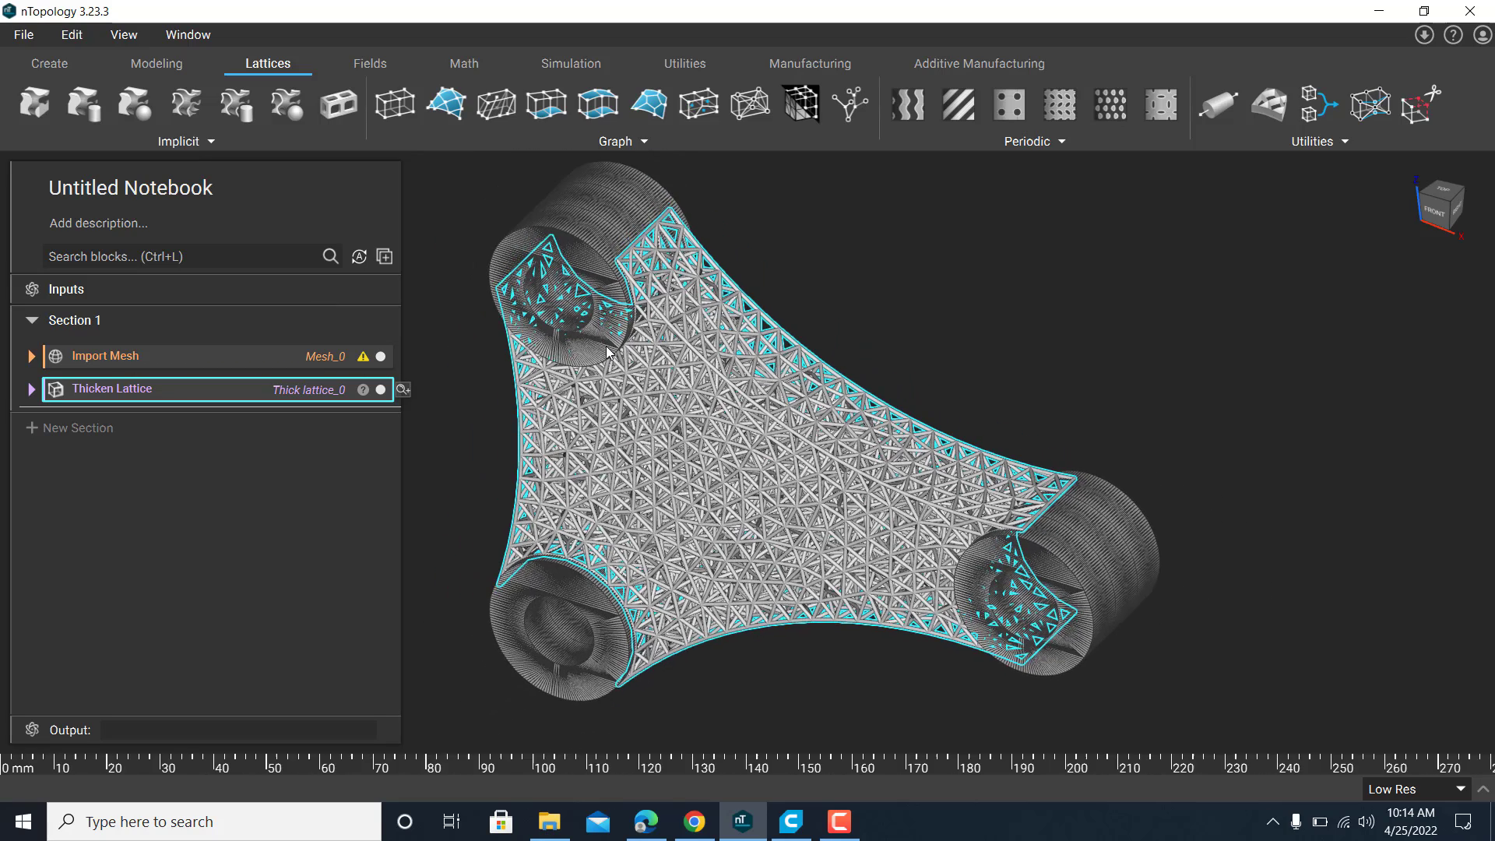
{"action": "left_click", "coordinate": [782, 230]}
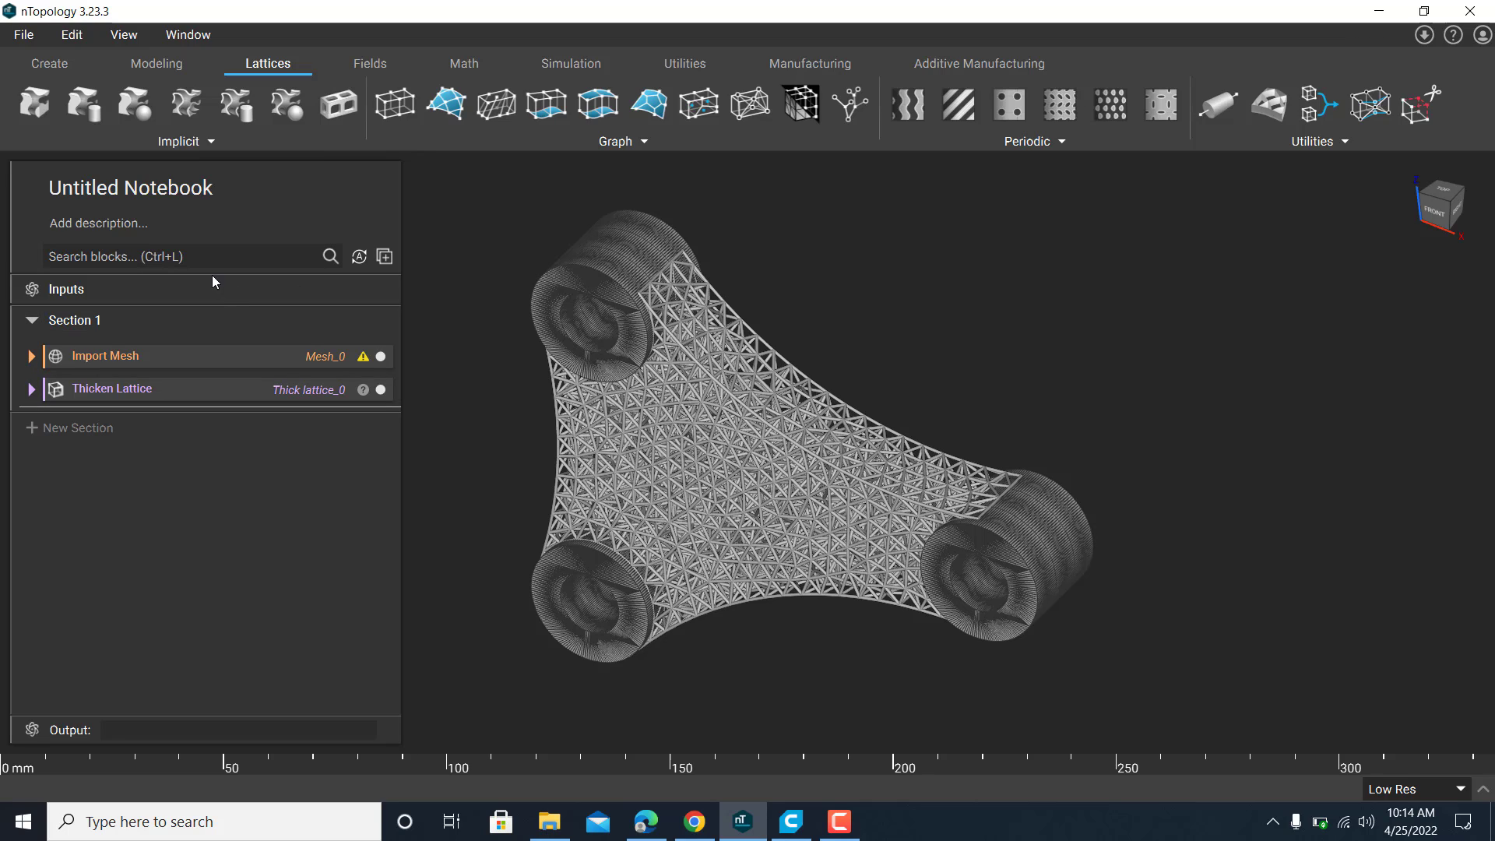
- Convert the imported Connection Points mesh with an Implicit Body from Mesh block, hiding the thickened lattice only during the conversion
{"action": "left_click", "coordinate": [380, 389]}
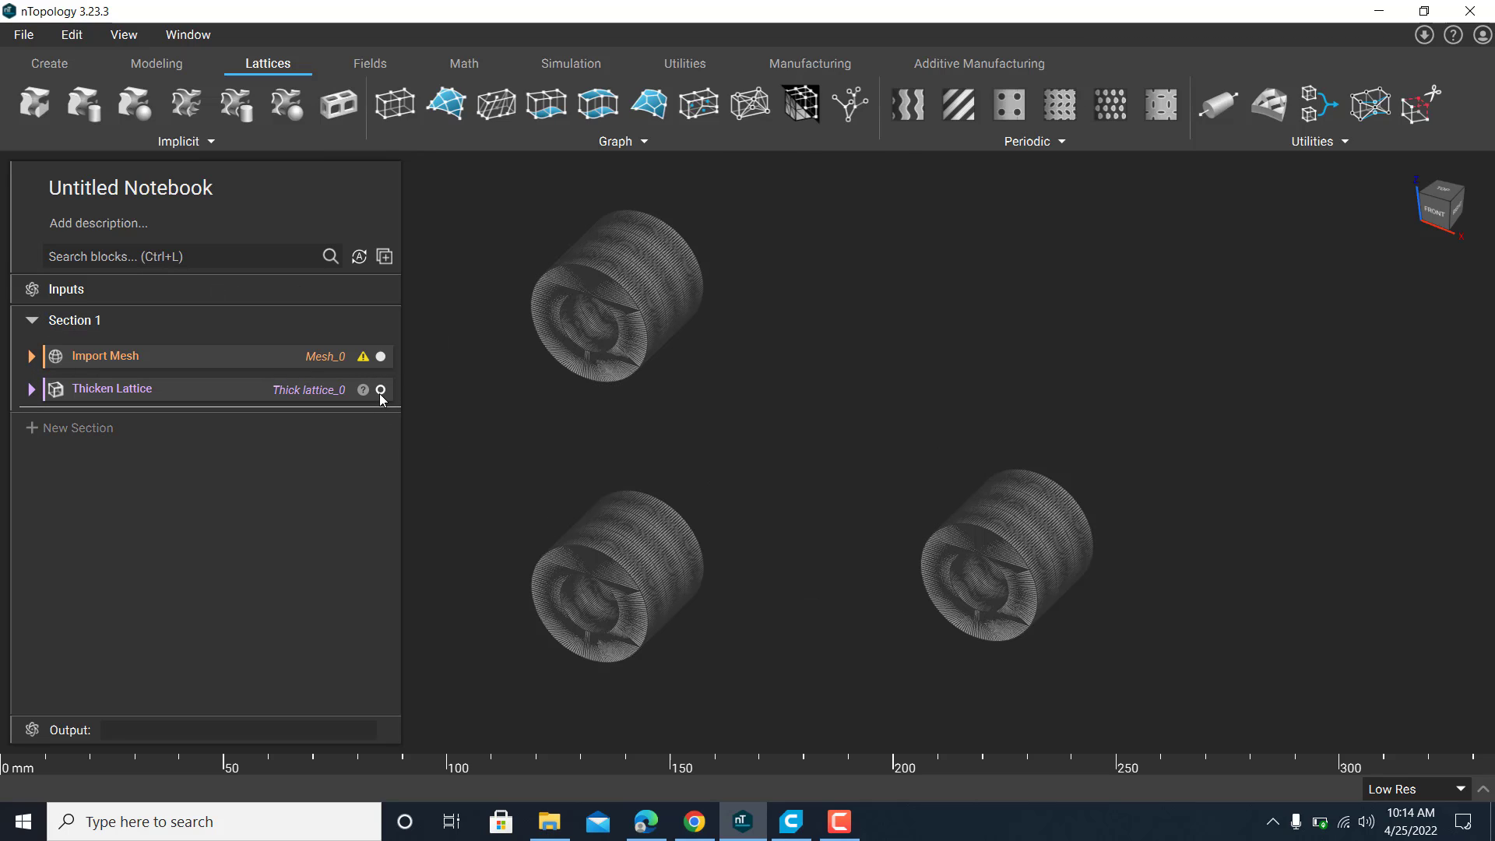
{"action": "left_click", "coordinate": [133, 255]}
{"action": "type", "text": "IM"}
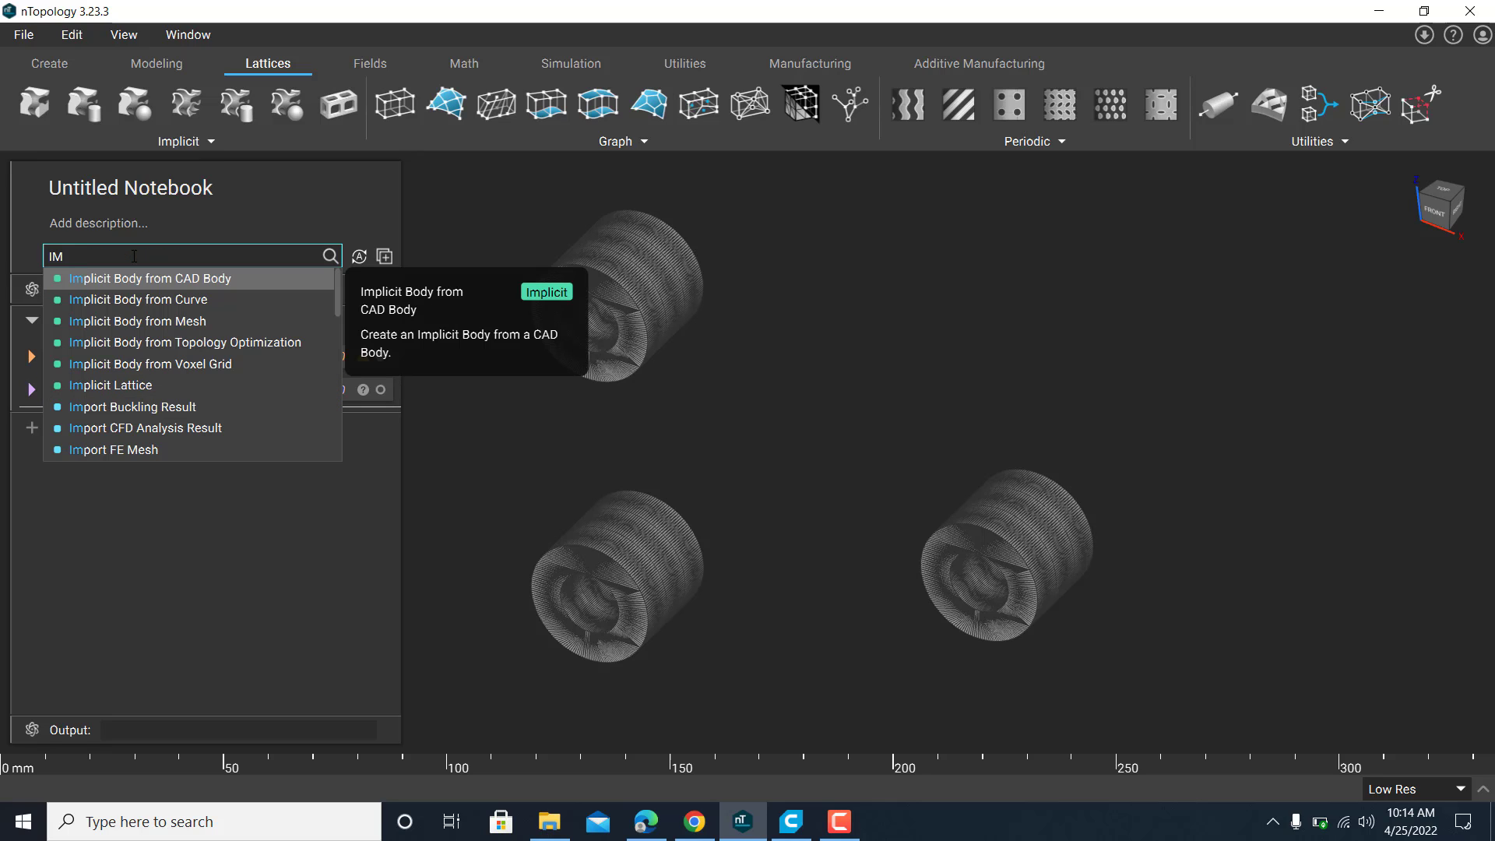
{"action": "type", "text": "P"}
{"action": "key", "text": "Down"}
{"action": "key", "text": "Down"}
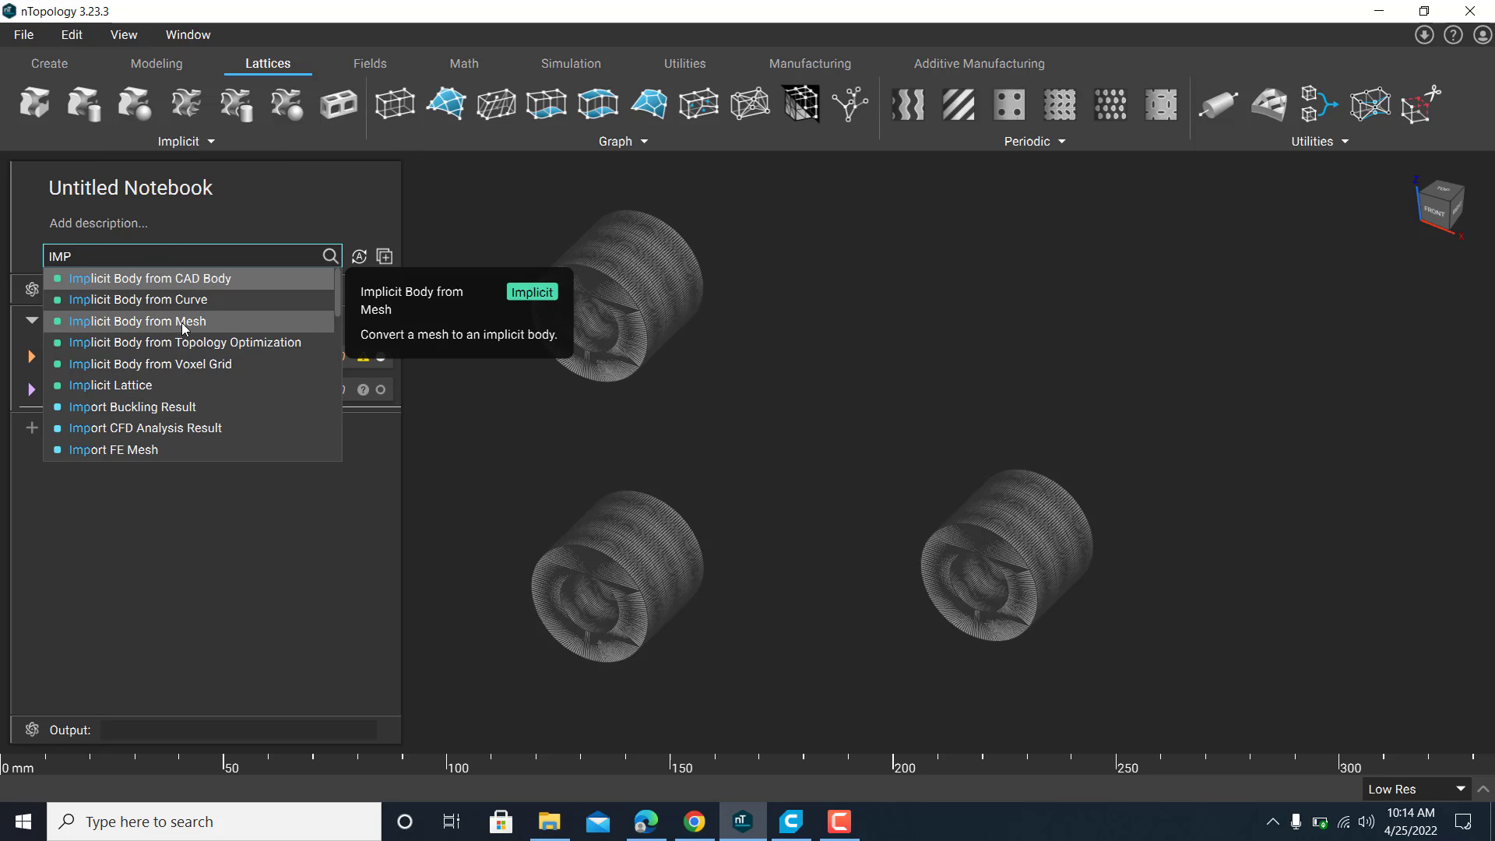
{"action": "key", "text": "Return"}
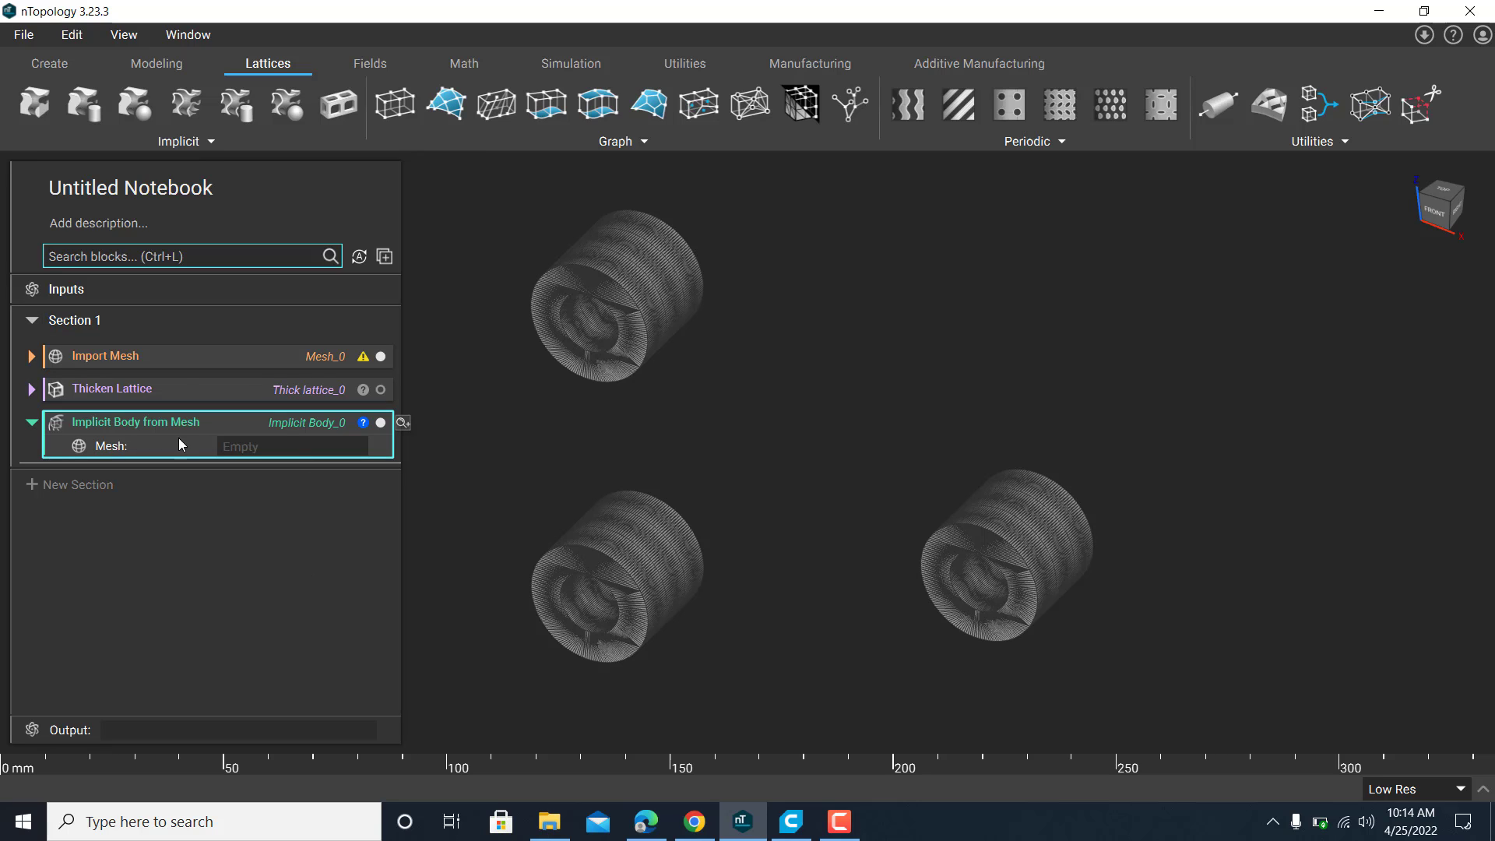
{"action": "left_click_drag", "start_coordinate": [171, 357], "coordinate": [264, 446]}
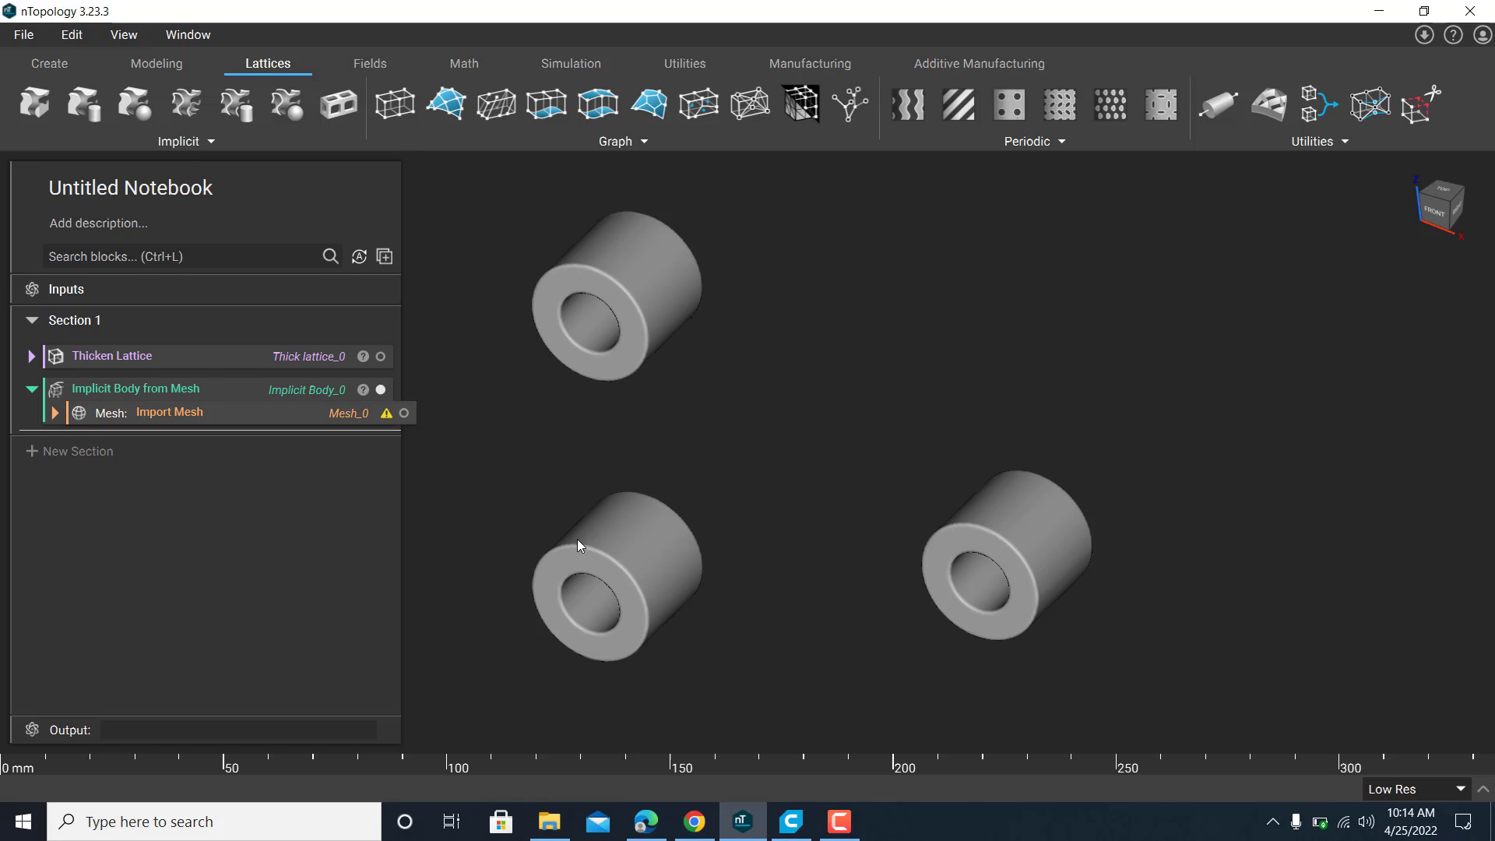
{"action": "left_click", "coordinate": [381, 355]}
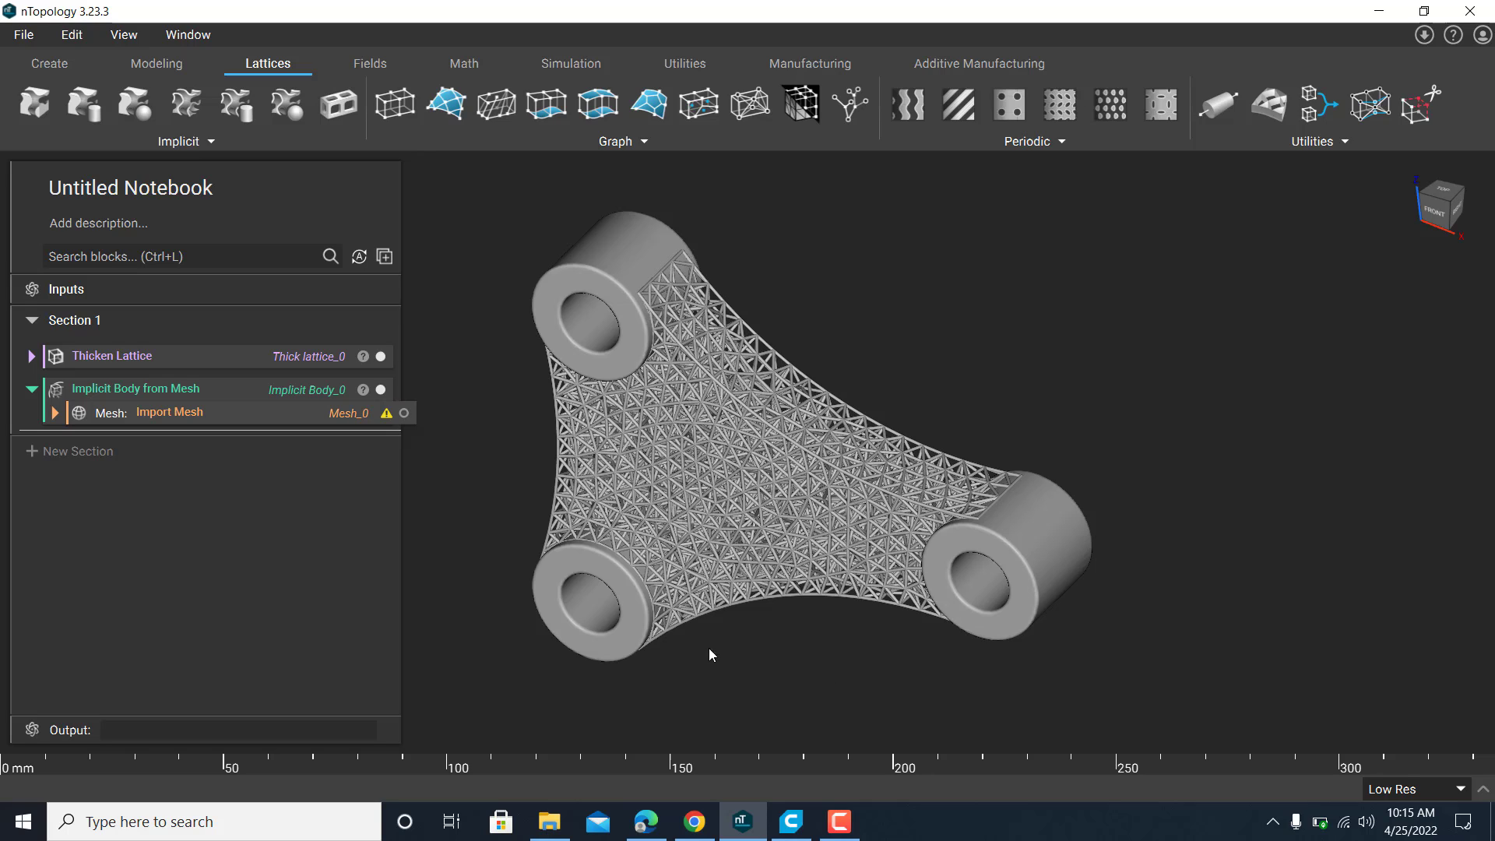
- Add a Boolean Union block and assign the Thicken Lattice and Implicit Body from Mesh blocks as its two bodies
{"action": "left_click", "coordinate": [101, 253]}
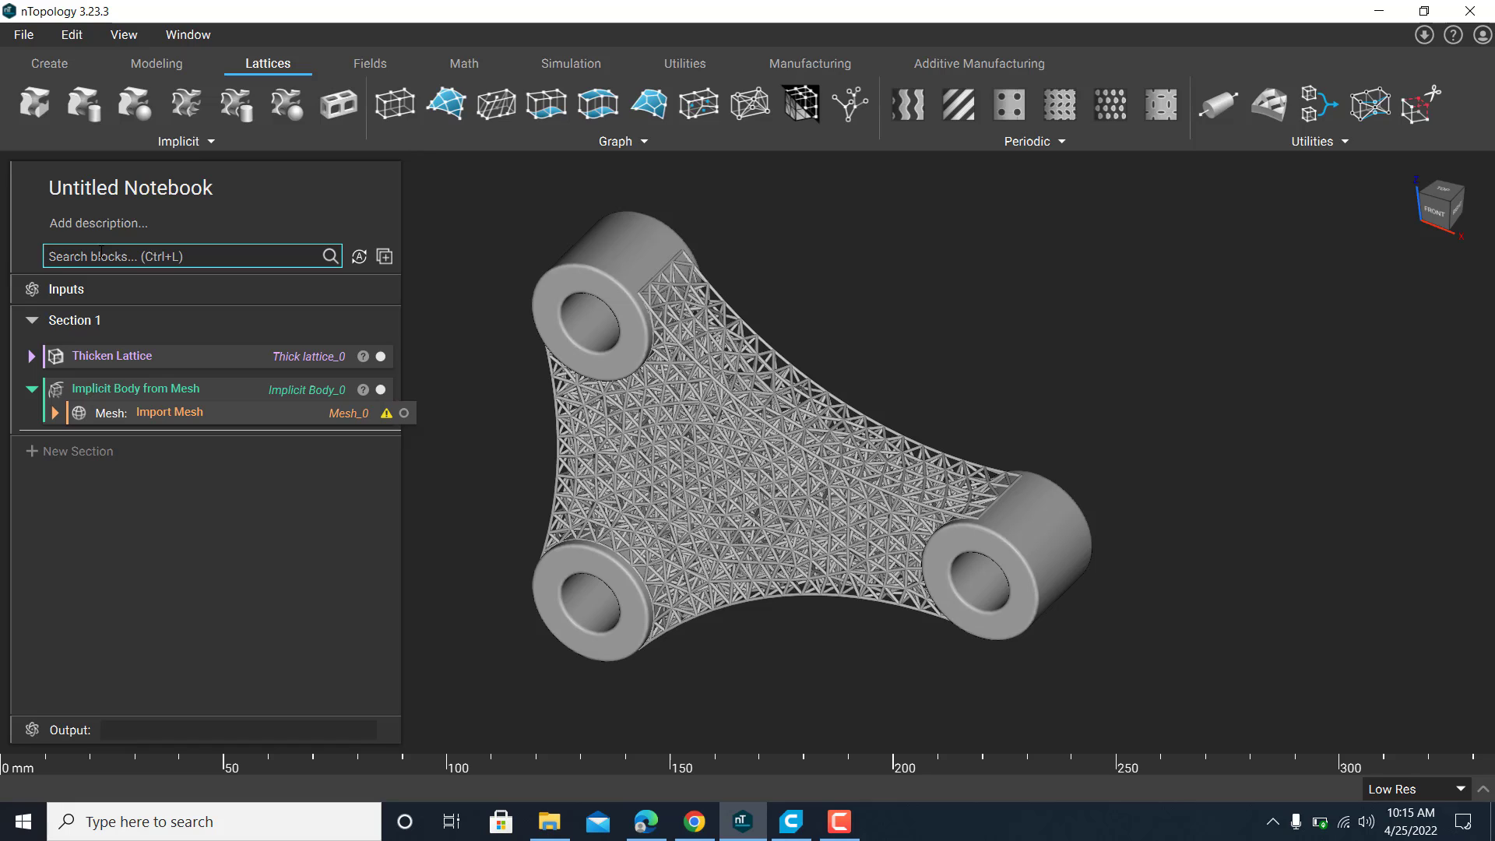
{"action": "type", "text": "BO"}
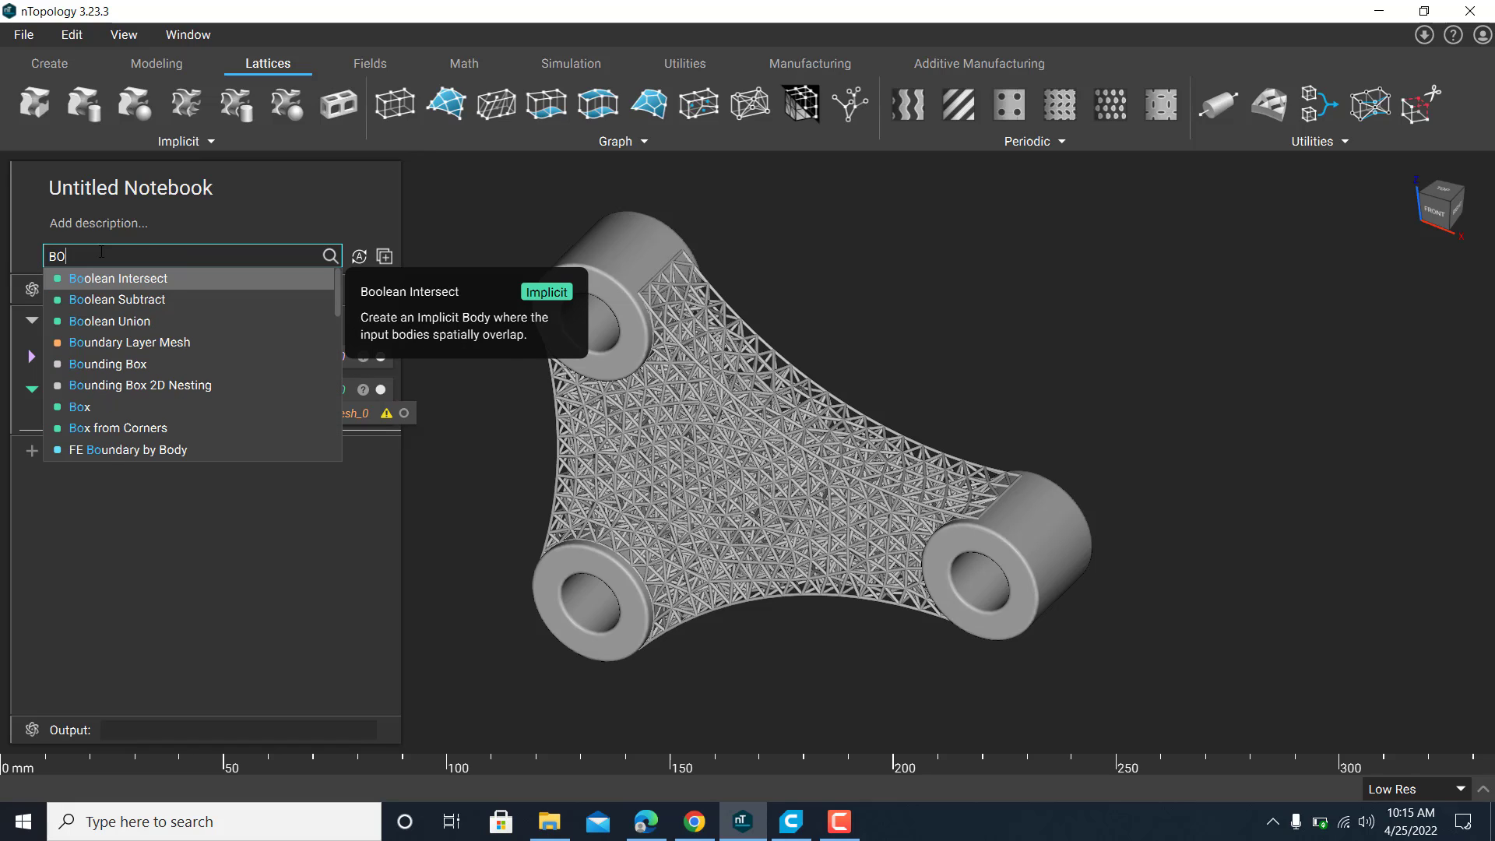
{"action": "left_click", "coordinate": [135, 322]}
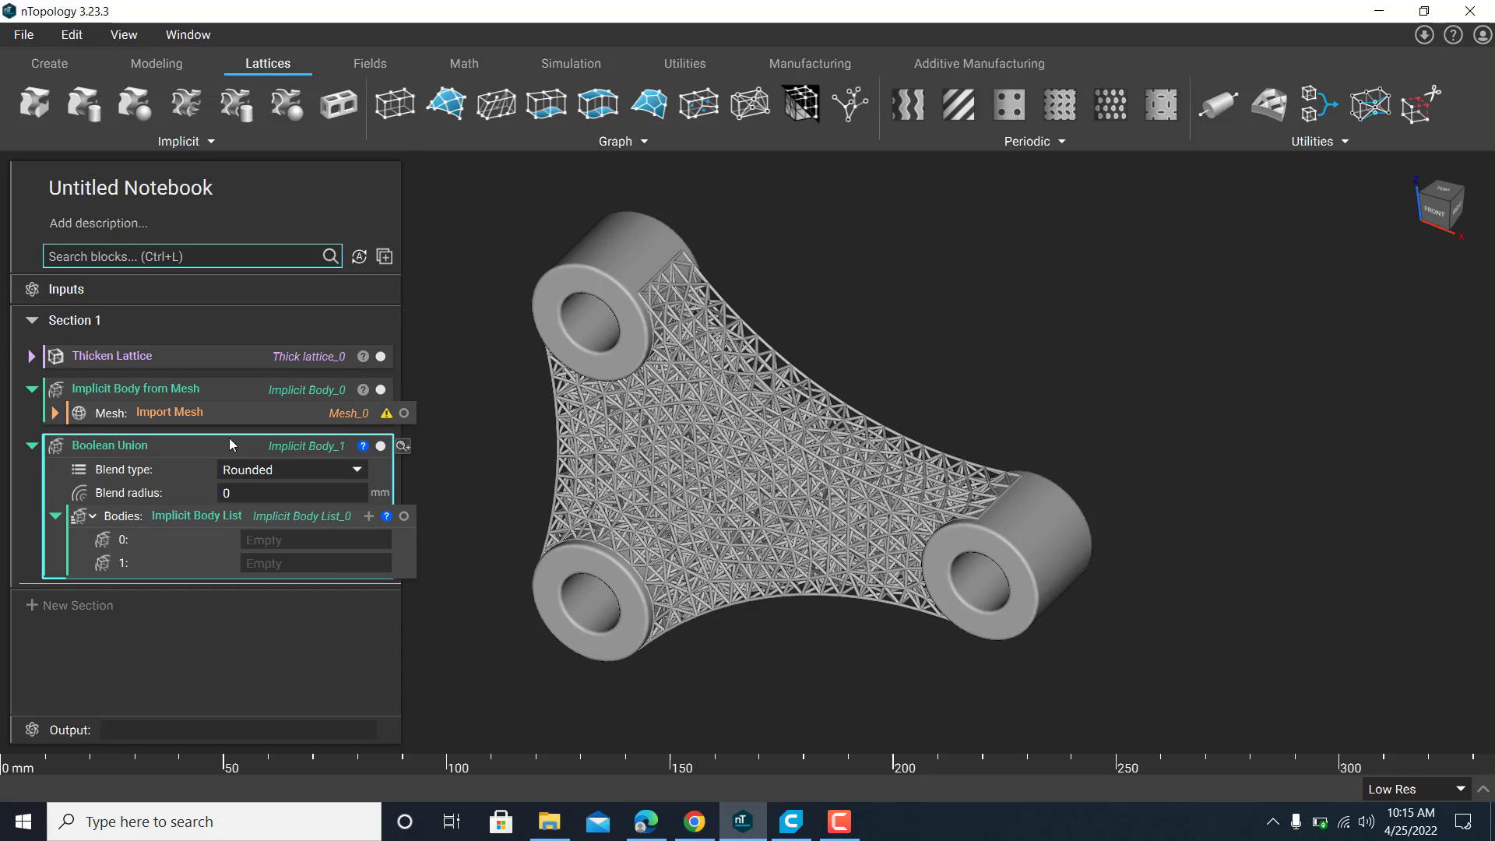
{"action": "scroll", "coordinate": [470, 397], "scroll_direction": "down", "scroll_amount": 1}
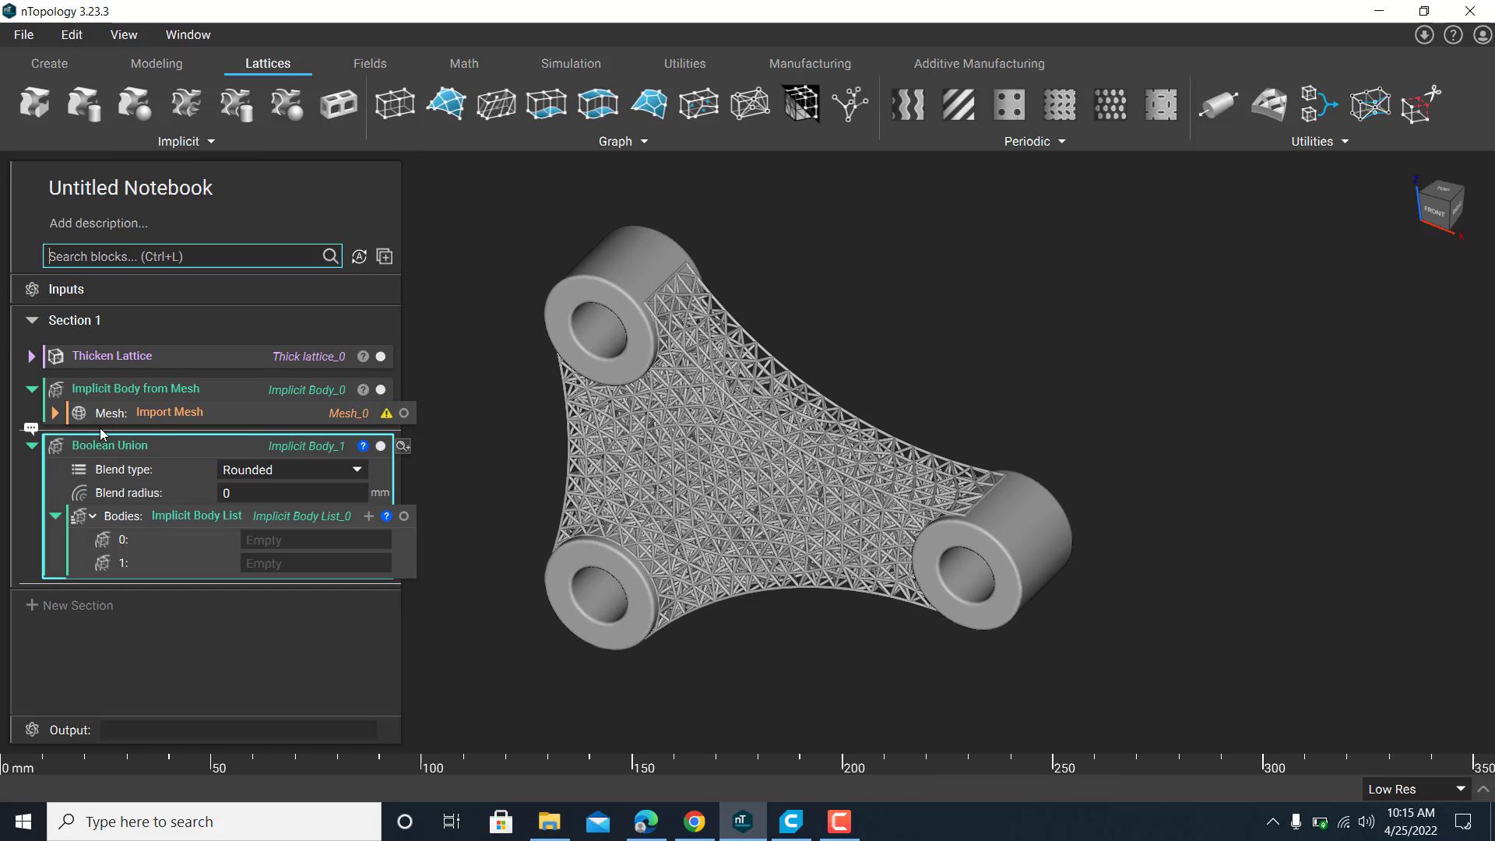
{"action": "left_click", "coordinate": [32, 389]}
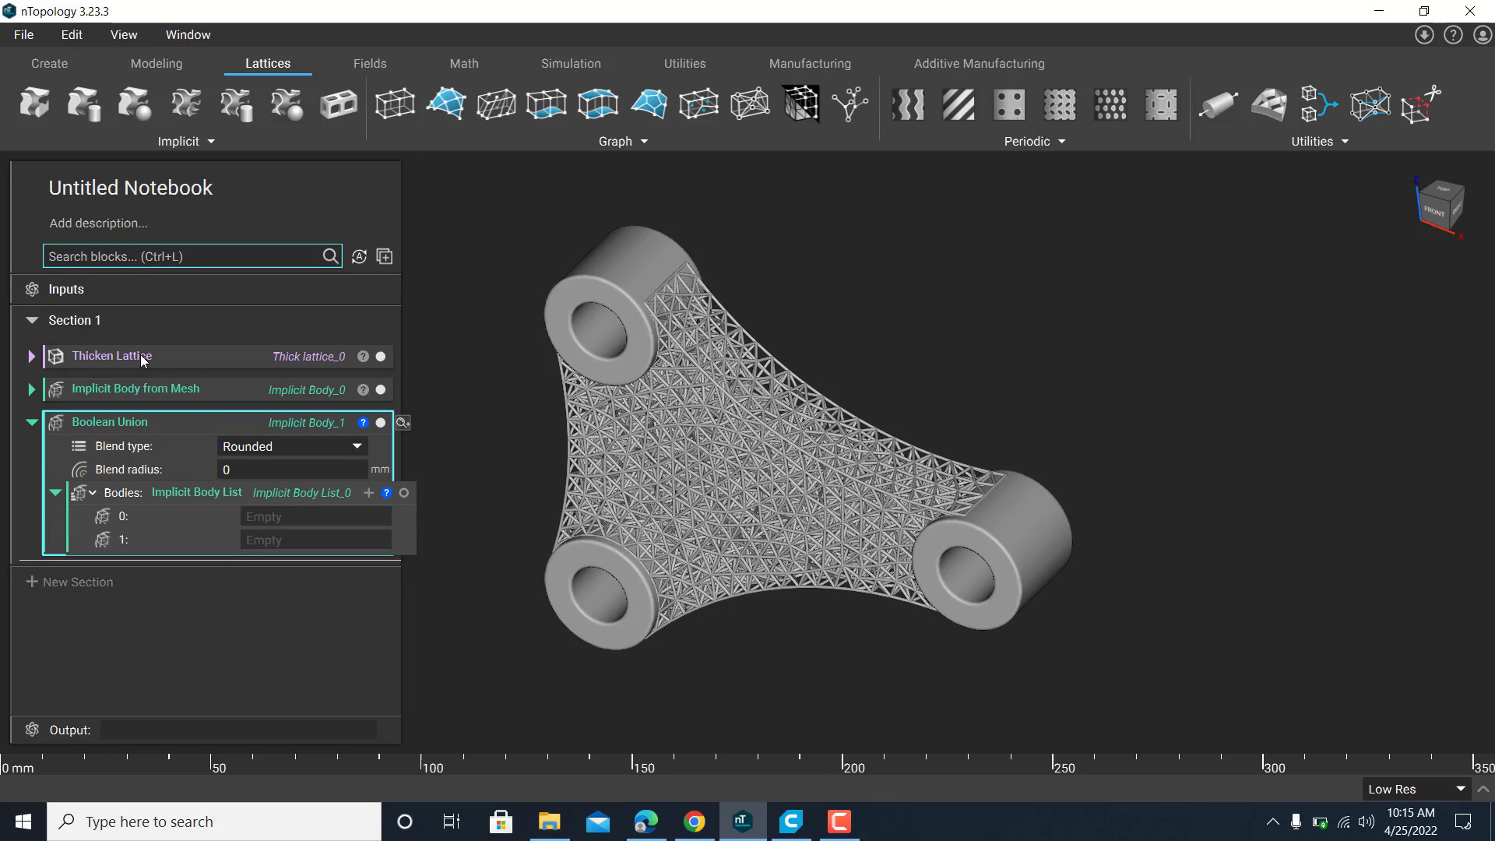
{"action": "left_click_drag", "start_coordinate": [150, 359], "coordinate": [304, 516]}
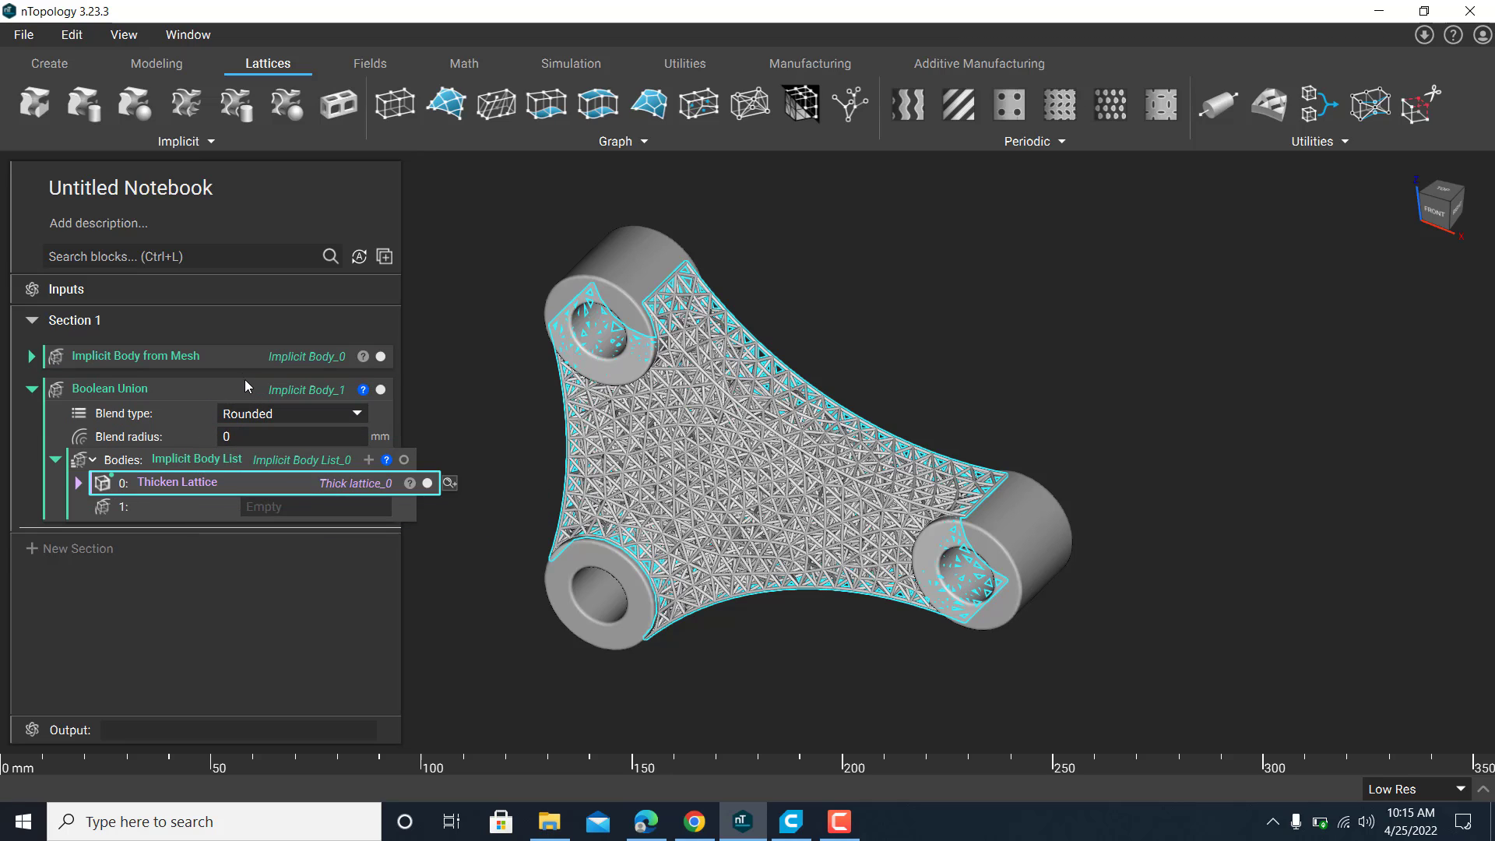
{"action": "left_click_drag", "start_coordinate": [217, 355], "coordinate": [283, 506]}
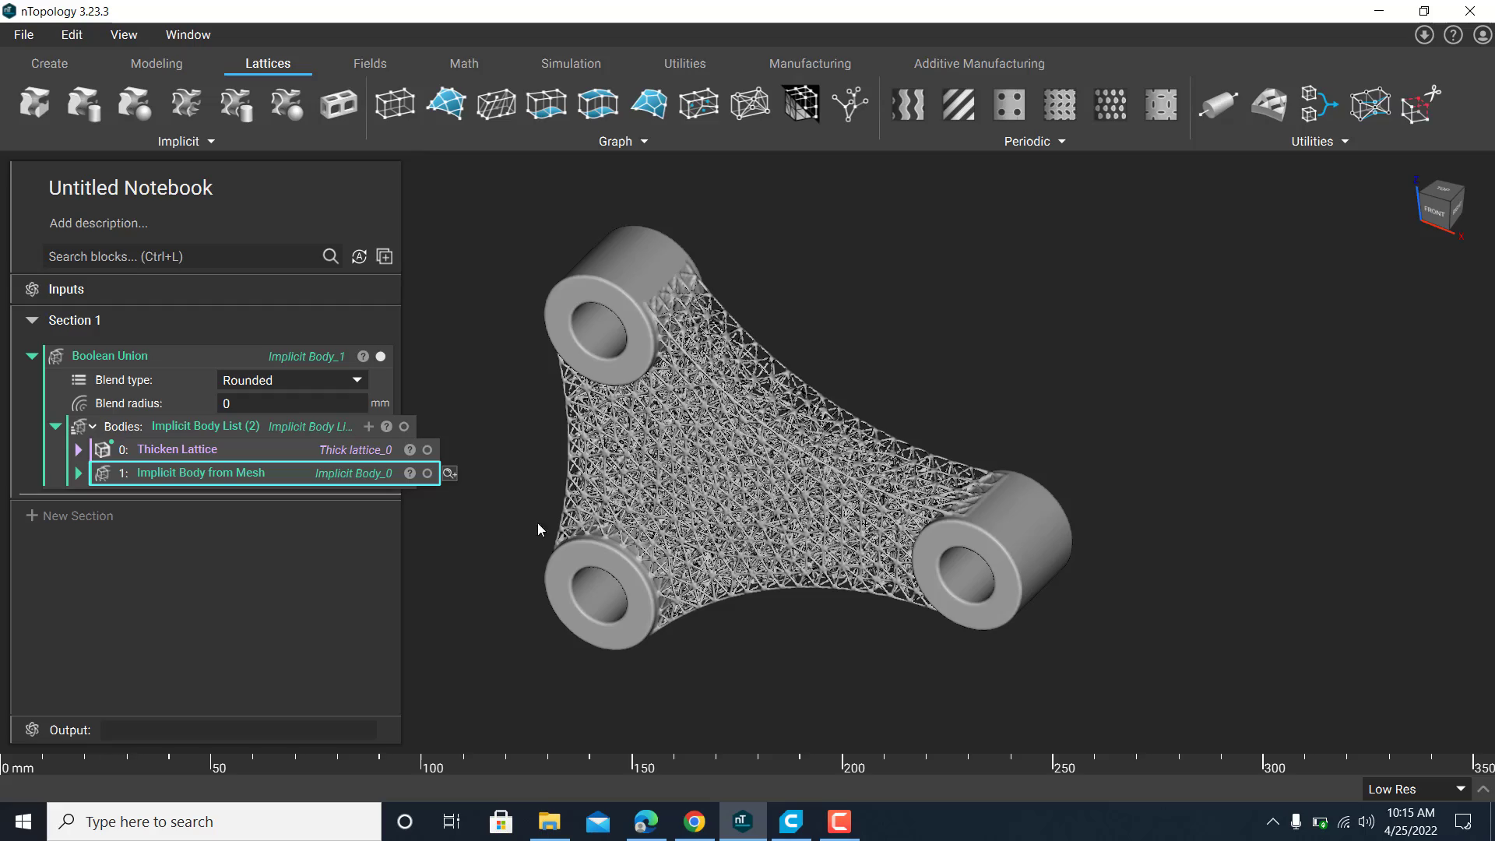
- Examine the united lattice part with the display resolution set to Medium Res
{"action": "scroll", "coordinate": [678, 307], "scroll_direction": "up", "scroll_amount": 2}
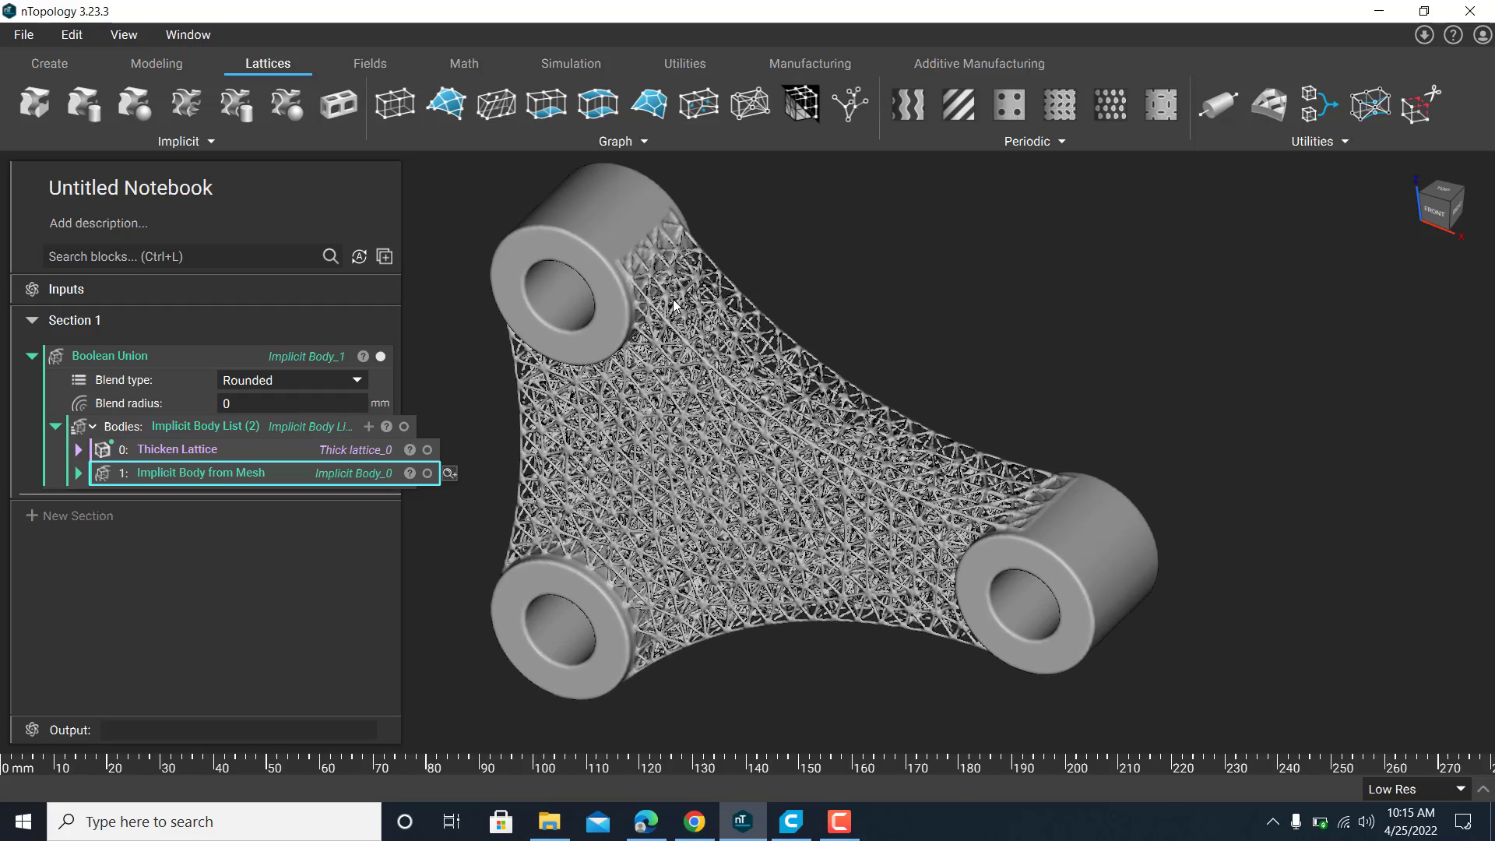
{"action": "middle_click_drag", "start_coordinate": [718, 338], "coordinate": [696, 404]}
{"action": "middle_click_drag", "start_coordinate": [796, 437], "coordinate": [888, 438]}
{"action": "right_click_drag", "start_coordinate": [889, 444], "coordinate": [962, 488]}
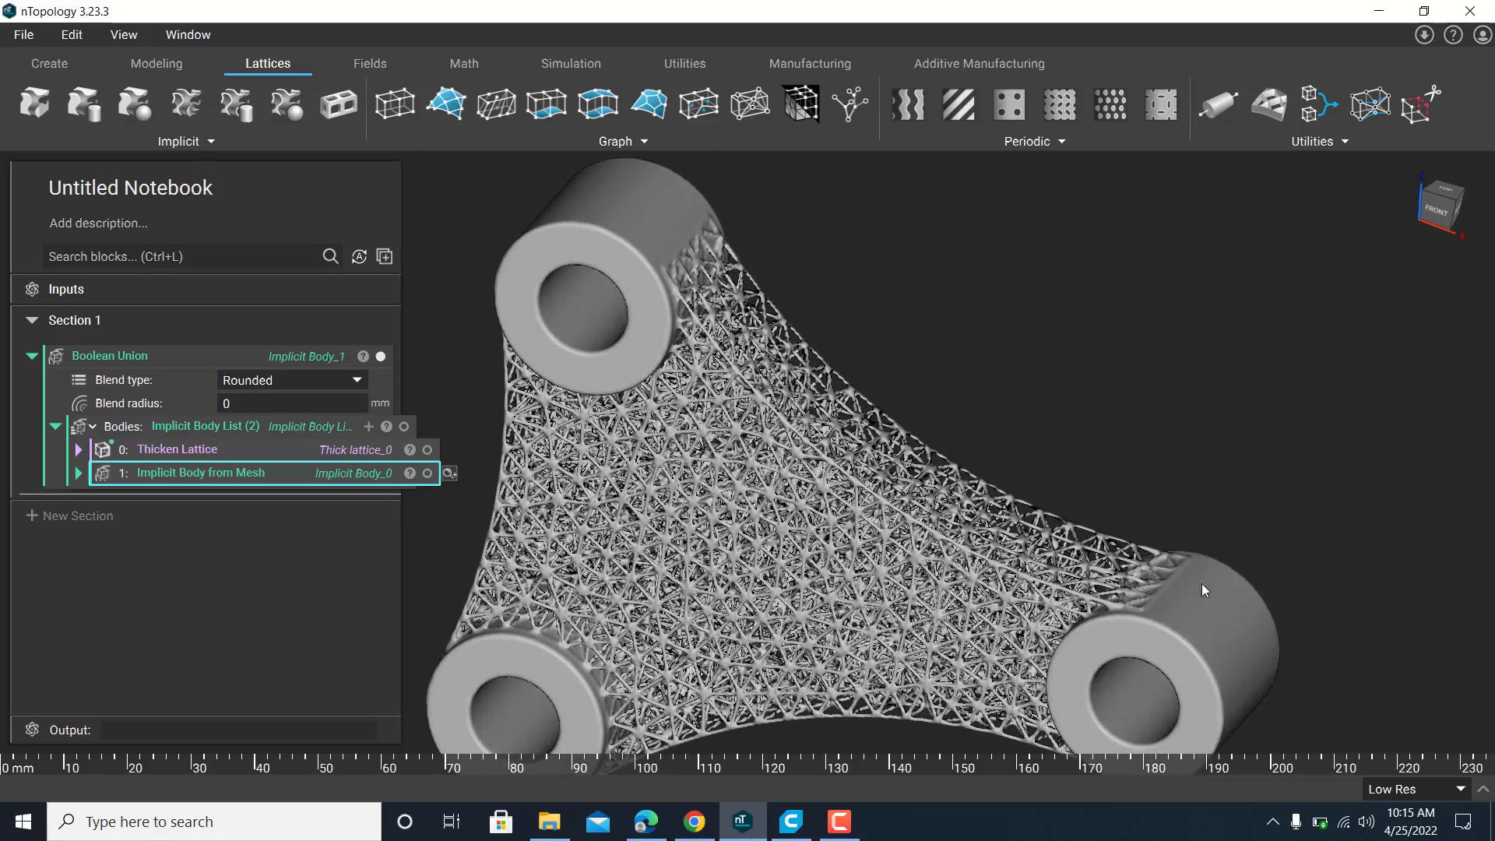
{"action": "scroll", "coordinate": [1176, 537], "scroll_direction": "down", "scroll_amount": 1}
{"action": "left_click", "coordinate": [1425, 788]}
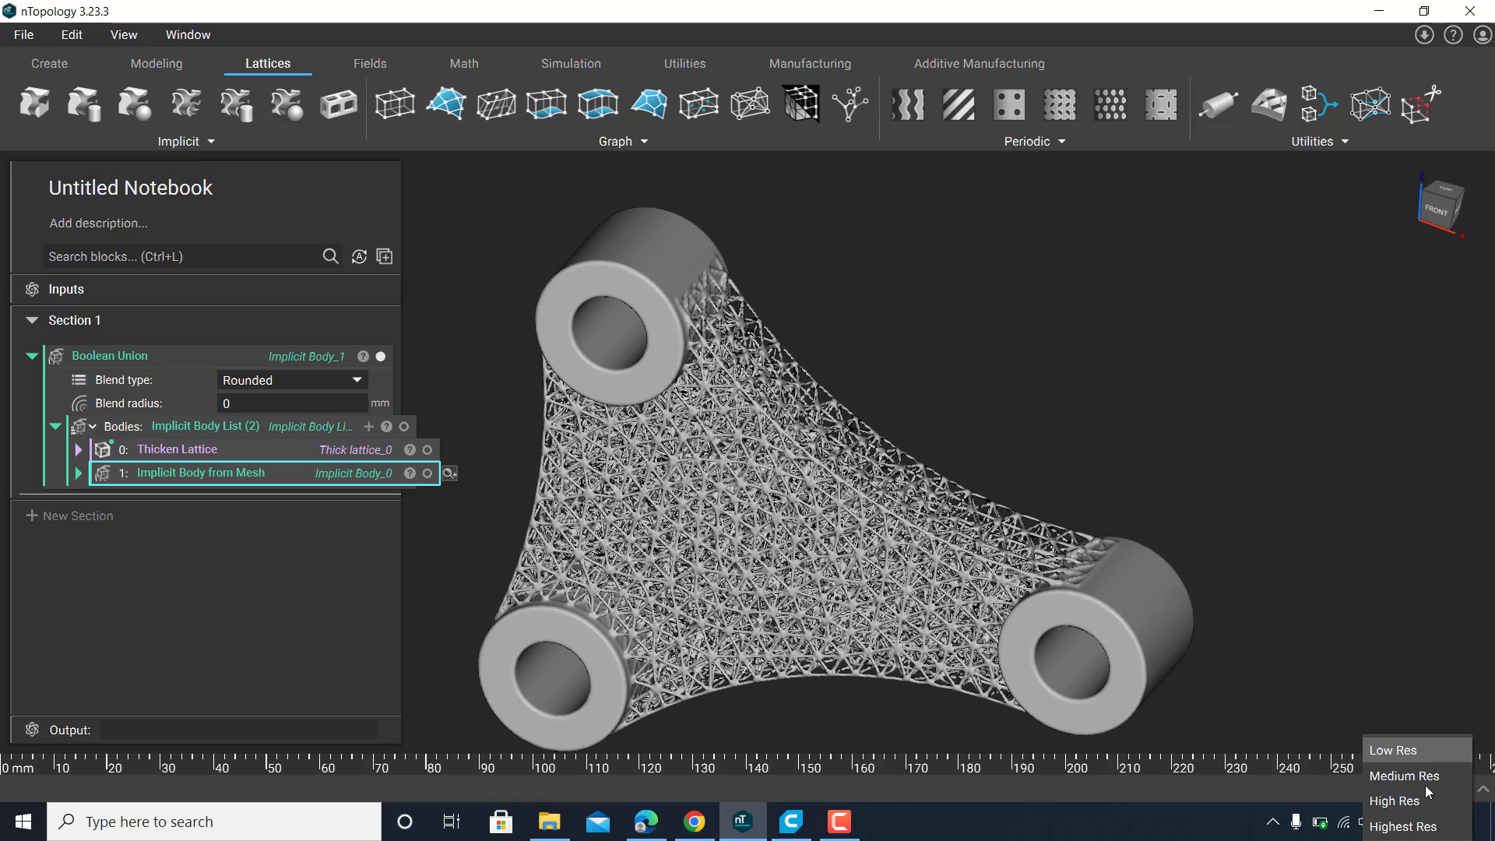
{"action": "left_click", "coordinate": [1424, 777]}
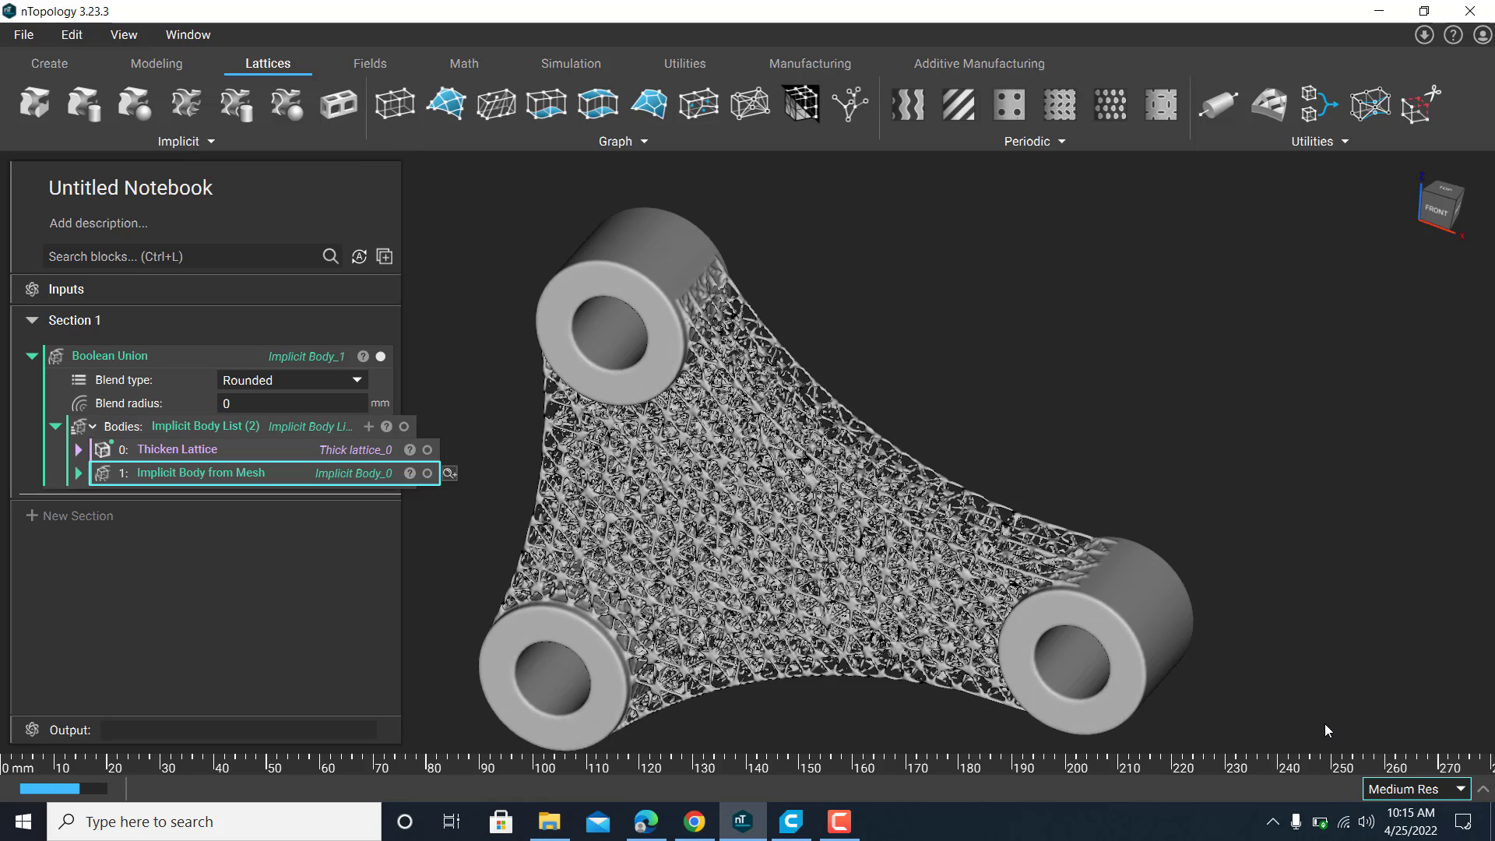
{"action": "right_click_drag", "start_coordinate": [1325, 722], "coordinate": [879, 607]}
- Set the display resolution to High Res and examine where the lattice joins the connection points
{"action": "left_click", "coordinate": [1403, 789]}
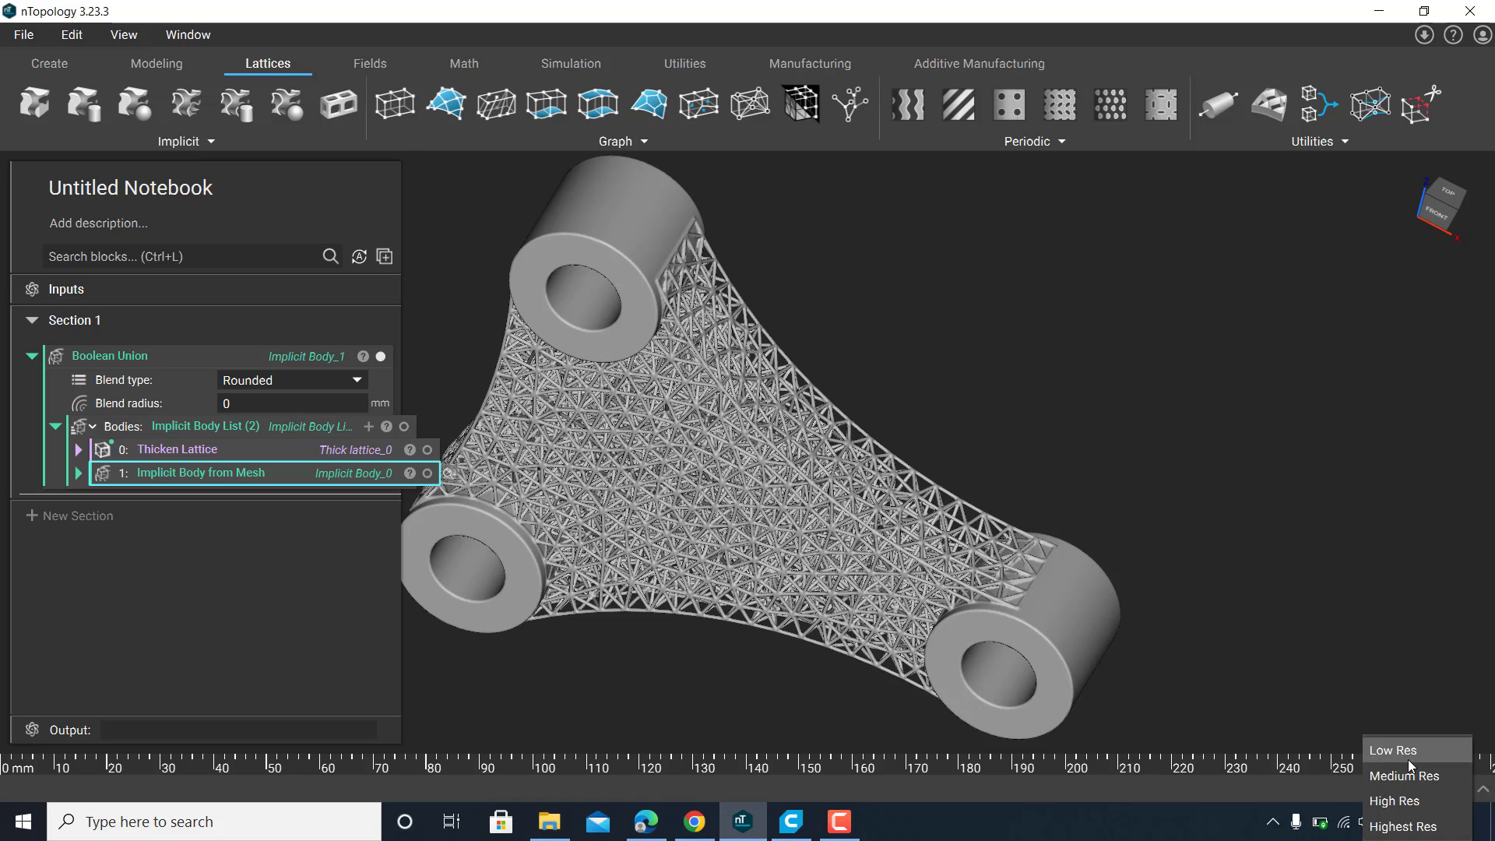
{"action": "left_click", "coordinate": [1395, 800]}
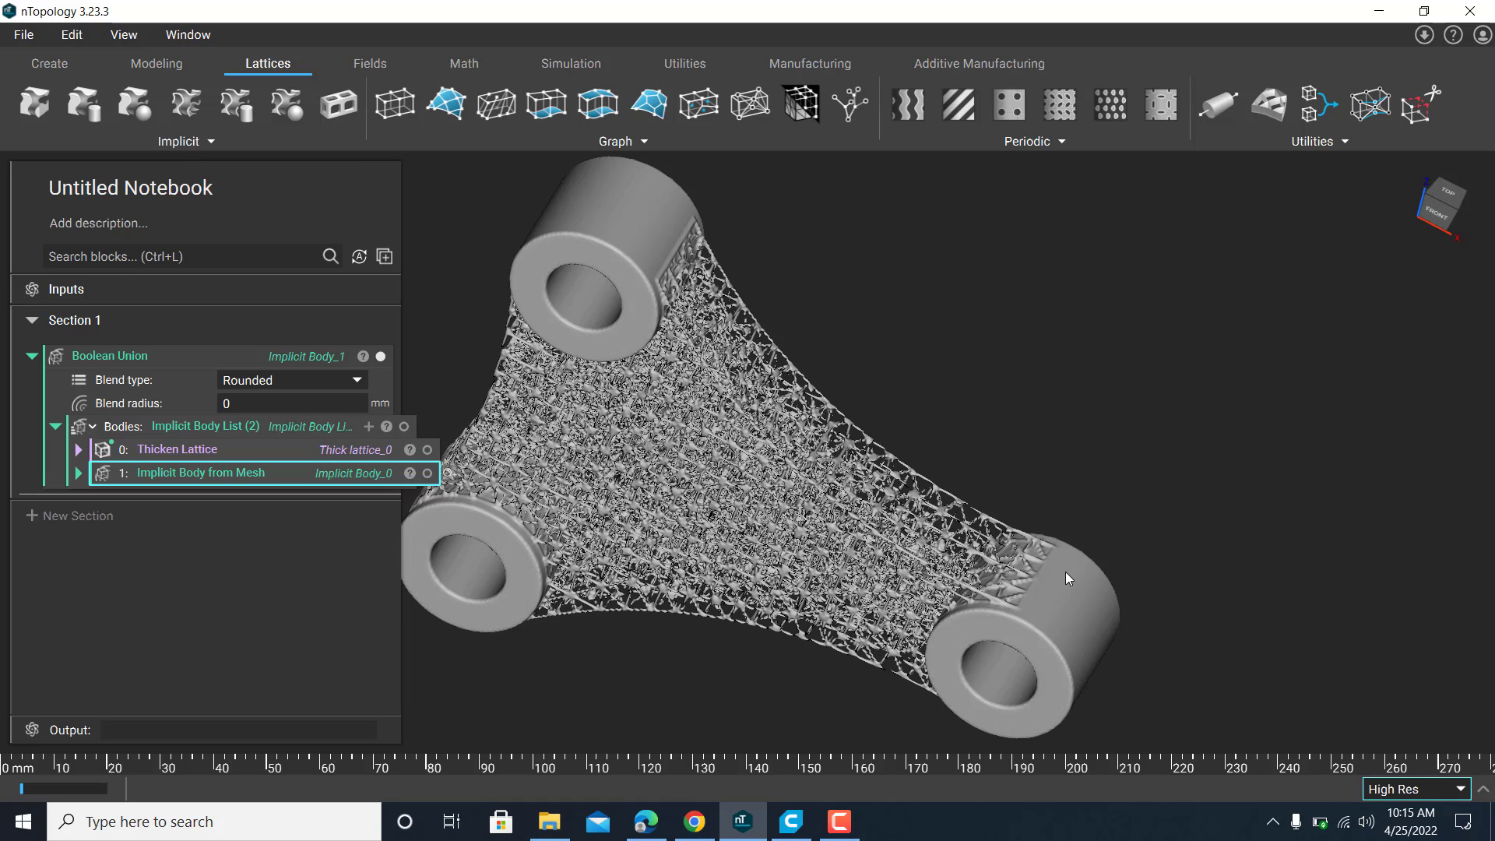
{"action": "scroll", "coordinate": [794, 482], "scroll_direction": "up", "scroll_amount": 1}
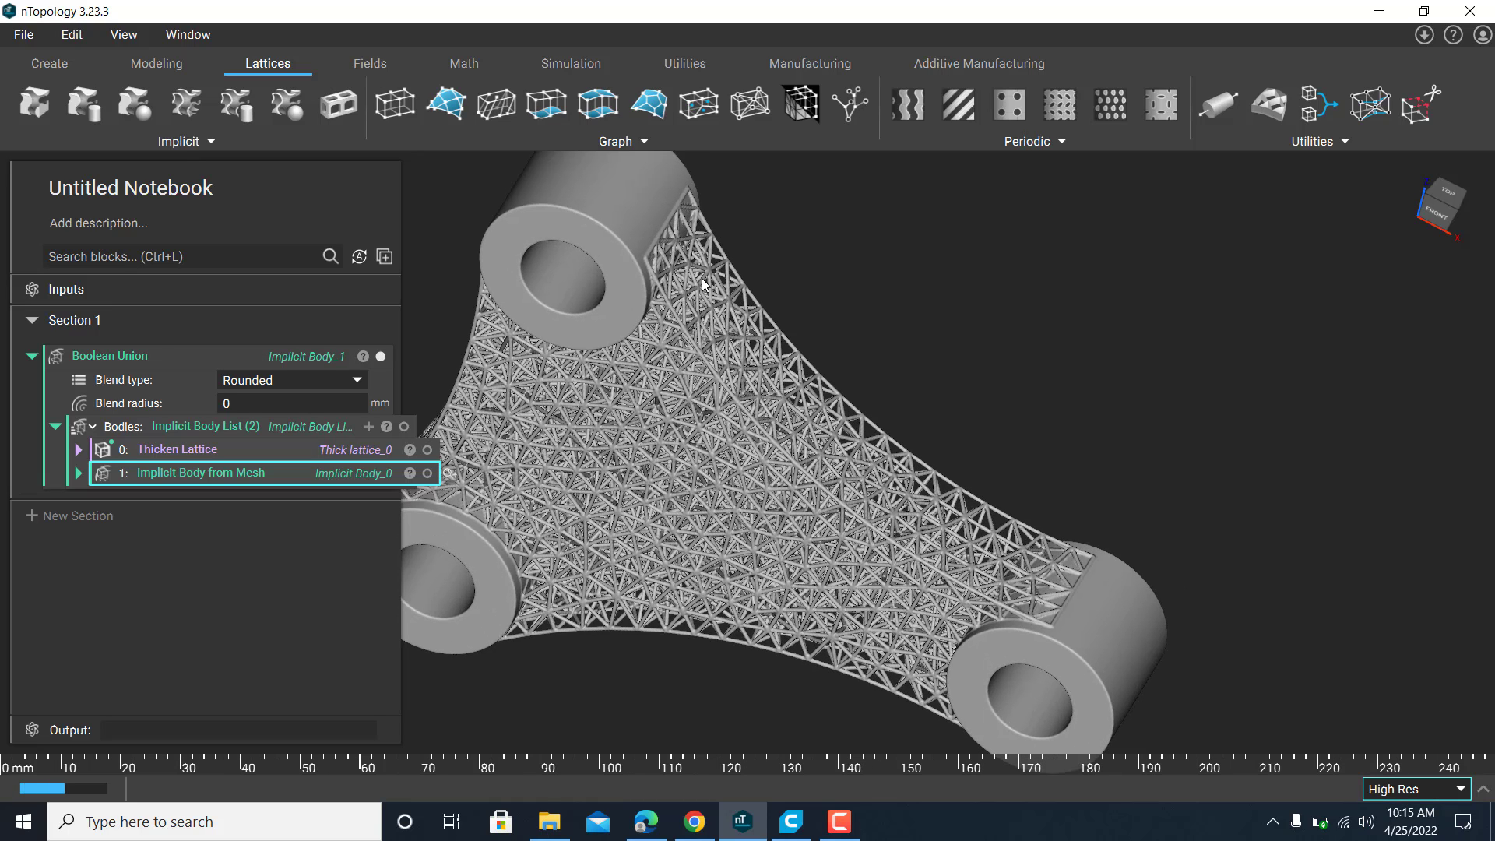
{"action": "scroll", "coordinate": [704, 281], "scroll_direction": "down", "scroll_amount": 1}
{"action": "scroll", "coordinate": [735, 460], "scroll_direction": "down", "scroll_amount": 1}
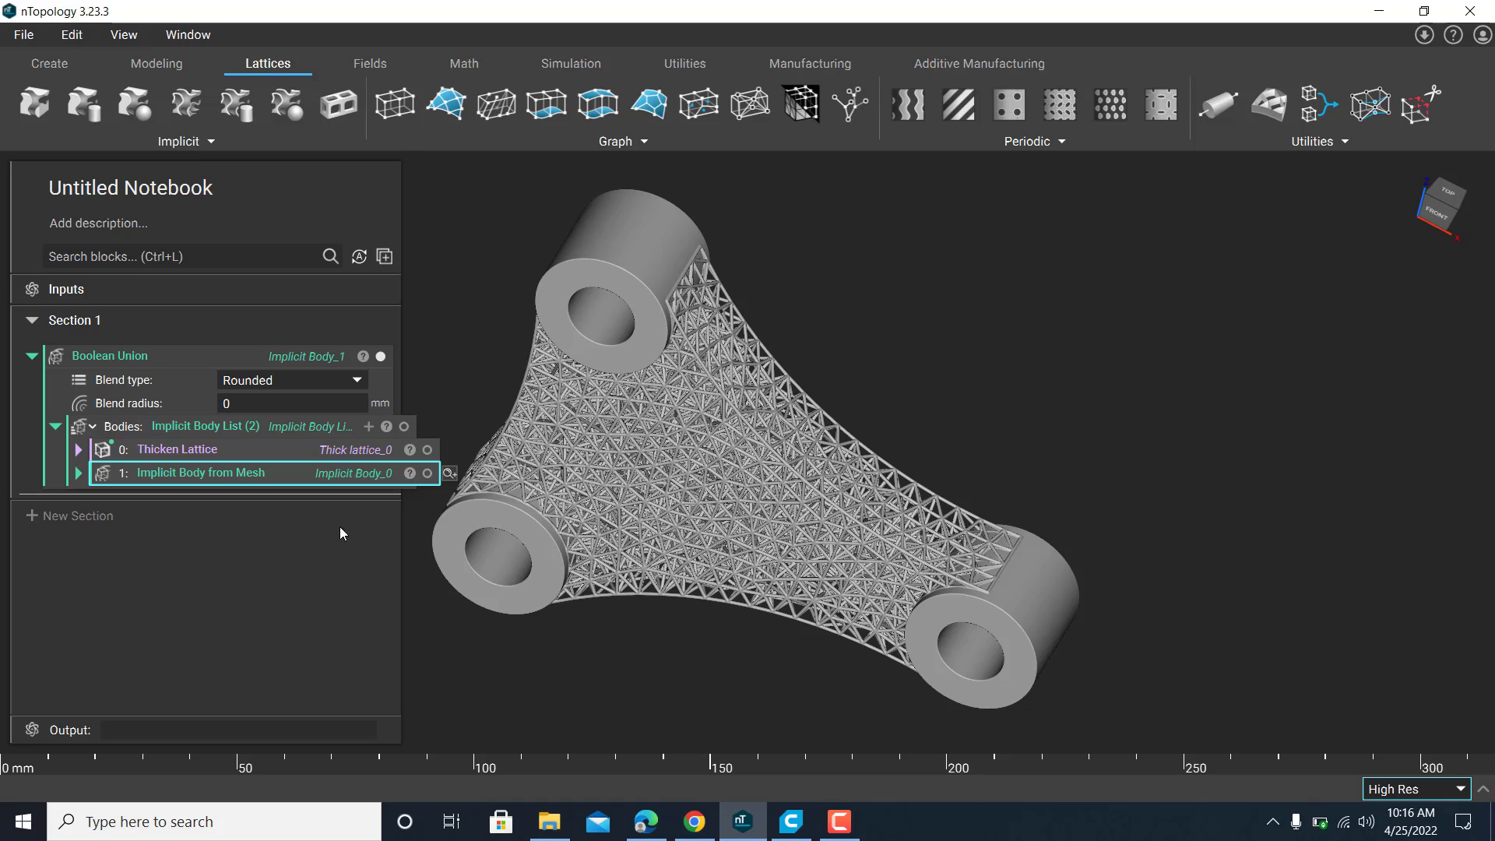
{"action": "middle_click_drag", "start_coordinate": [676, 418], "coordinate": [815, 424]}
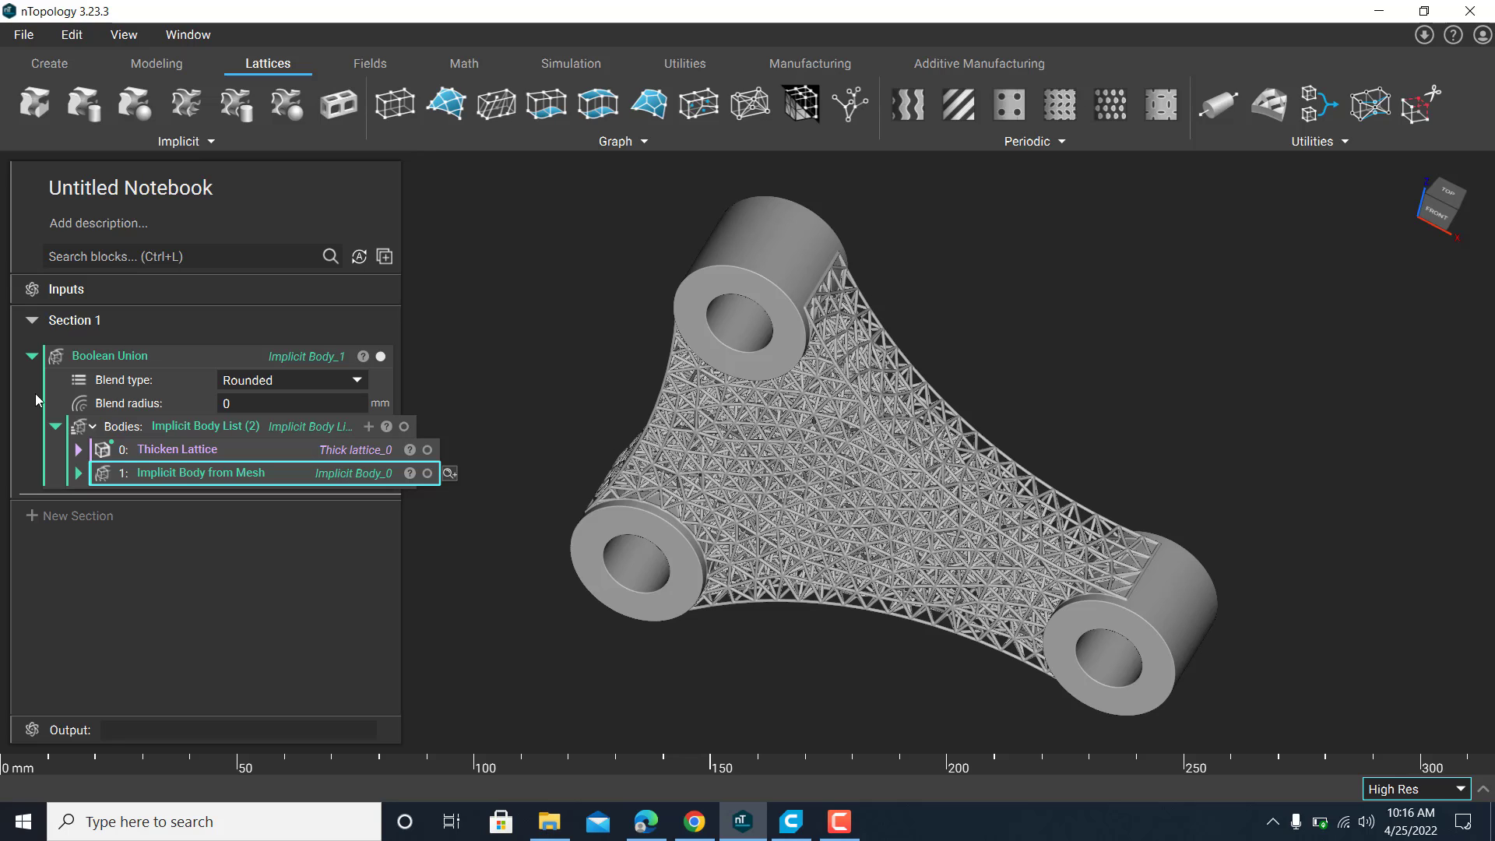
- Collapse the Boolean Union block and assign it as the body of a new Mesh from Implicit Body block
{"action": "left_click", "coordinate": [32, 355]}
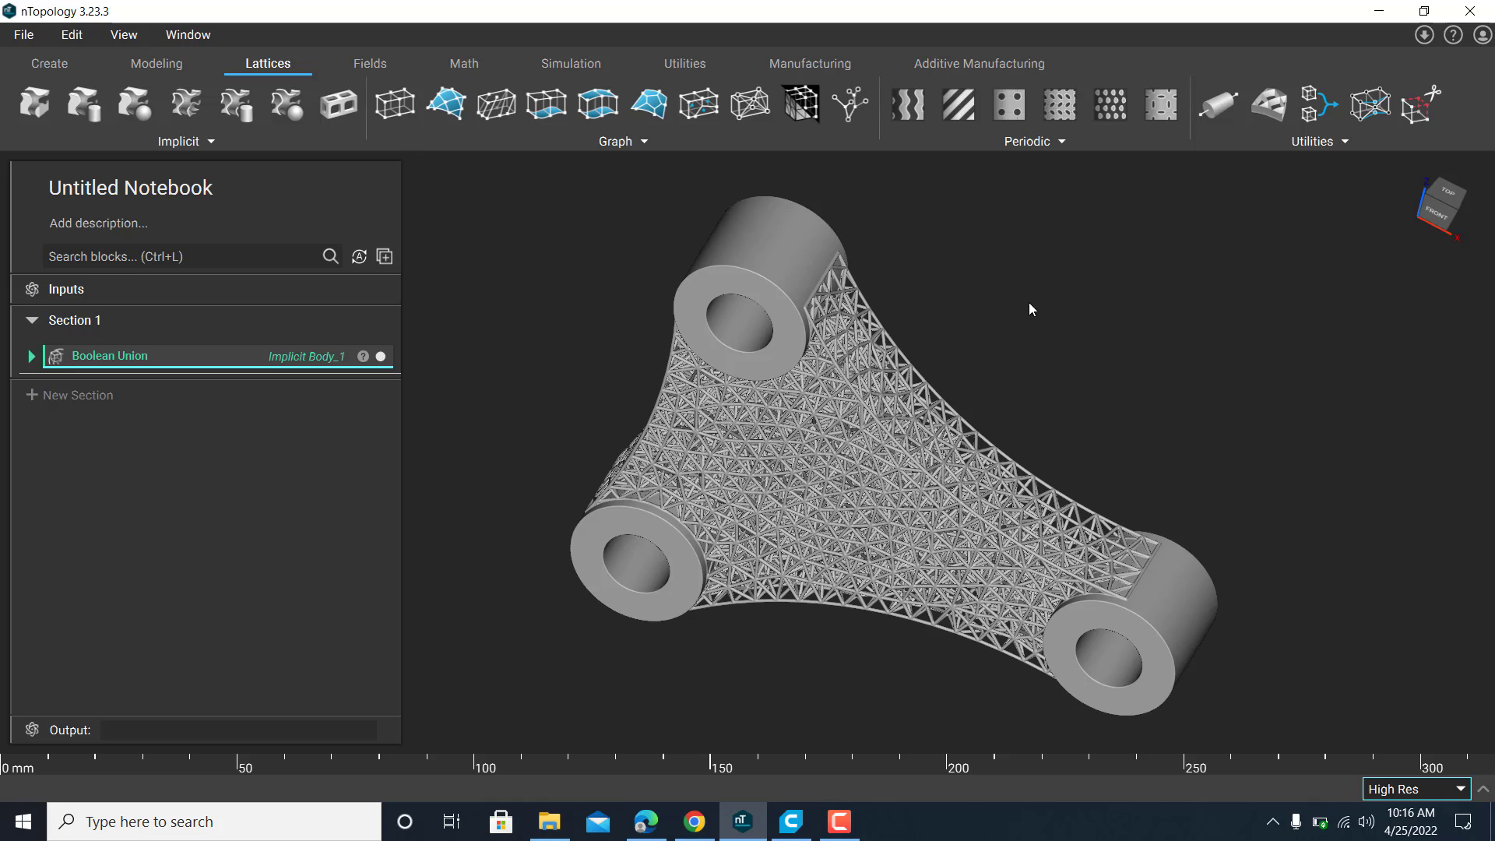
{"action": "middle_click_drag", "start_coordinate": [1020, 322], "coordinate": [917, 314]}
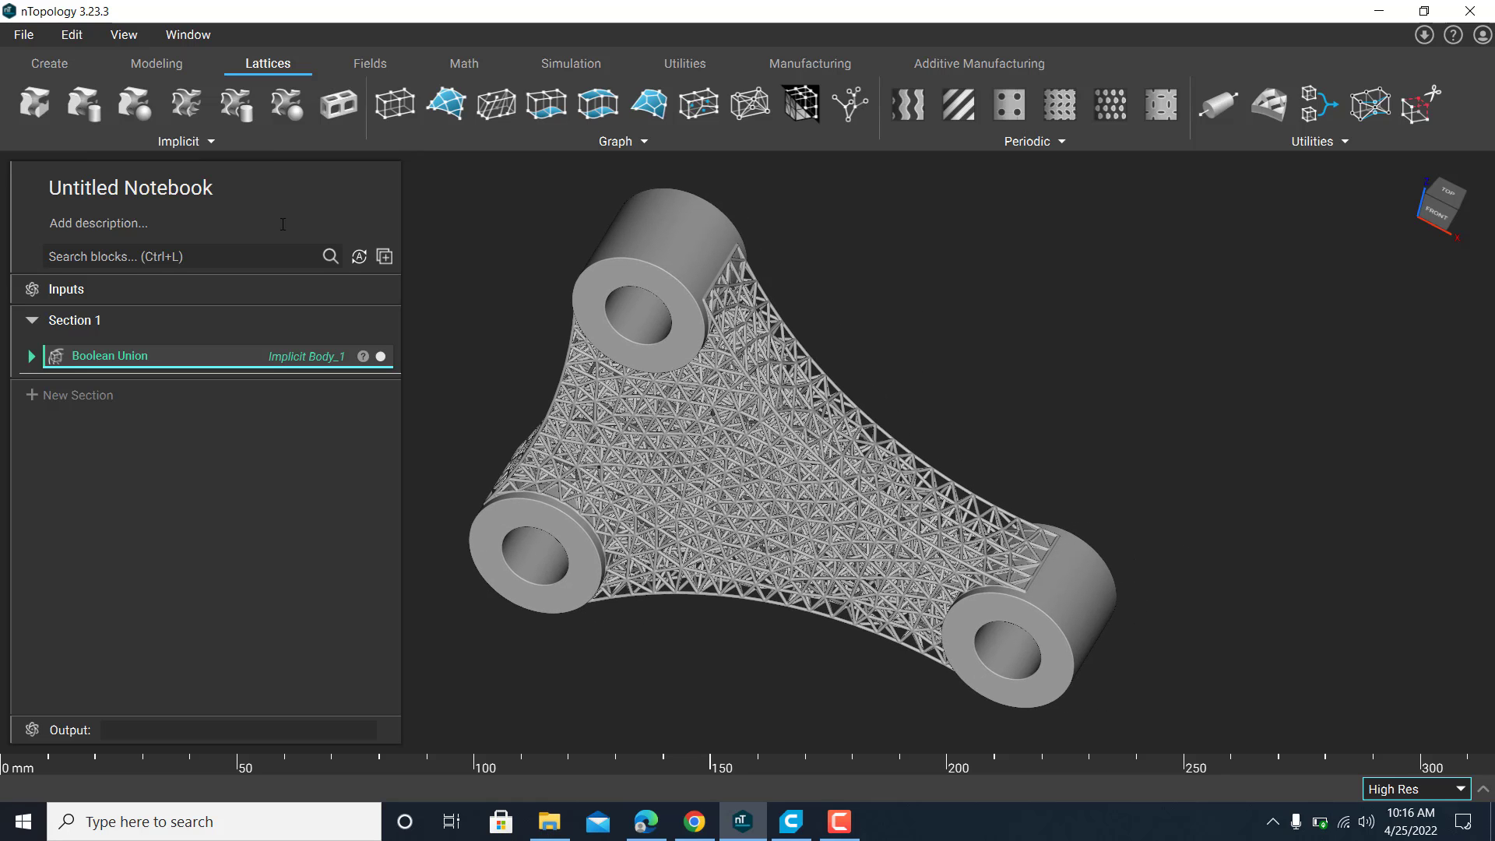
{"action": "left_click", "coordinate": [97, 256]}
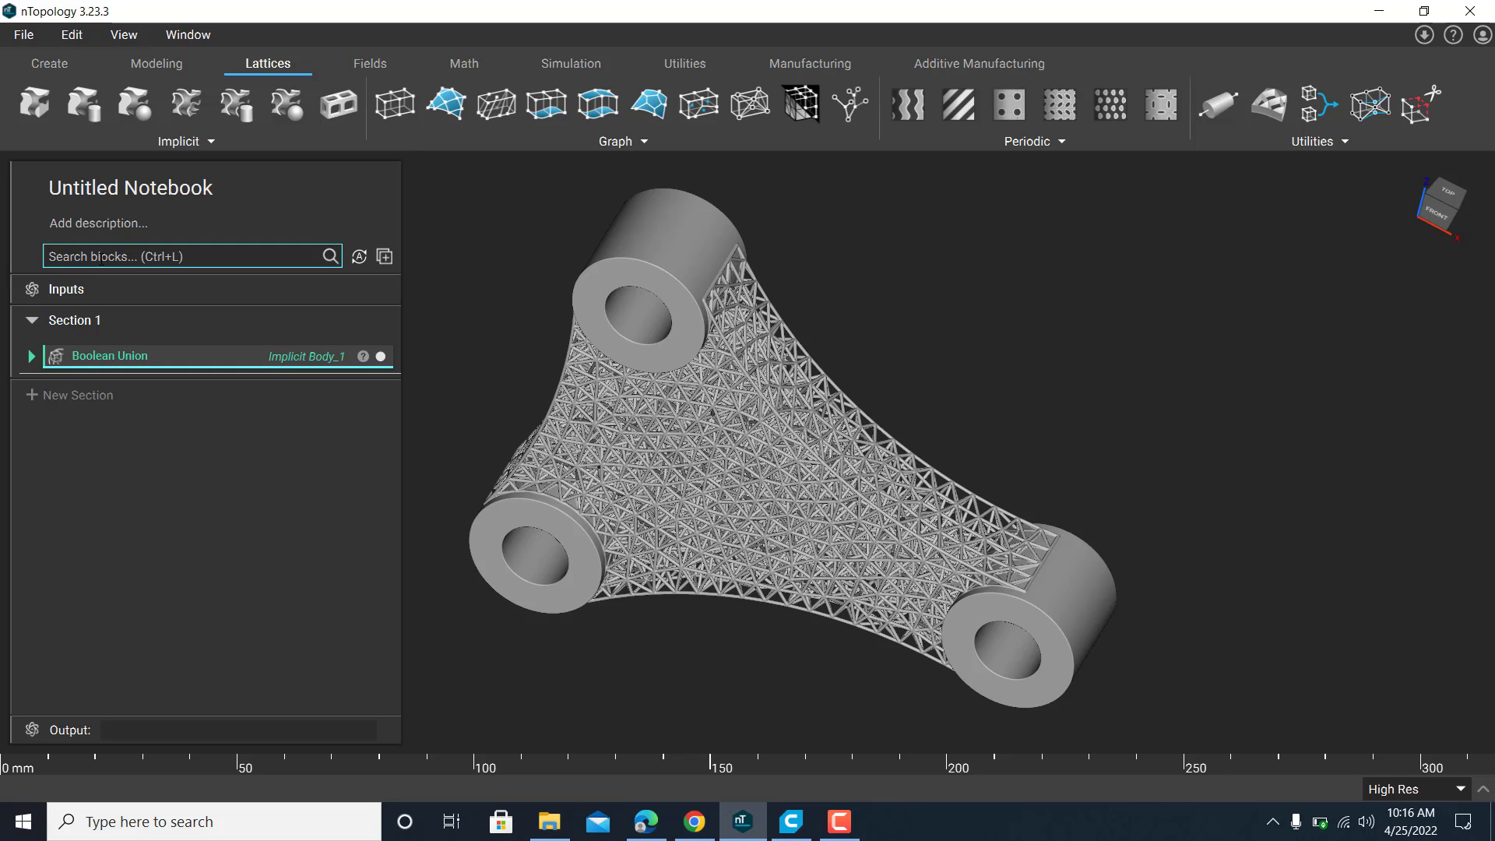
{"action": "type", "text": "MES"}
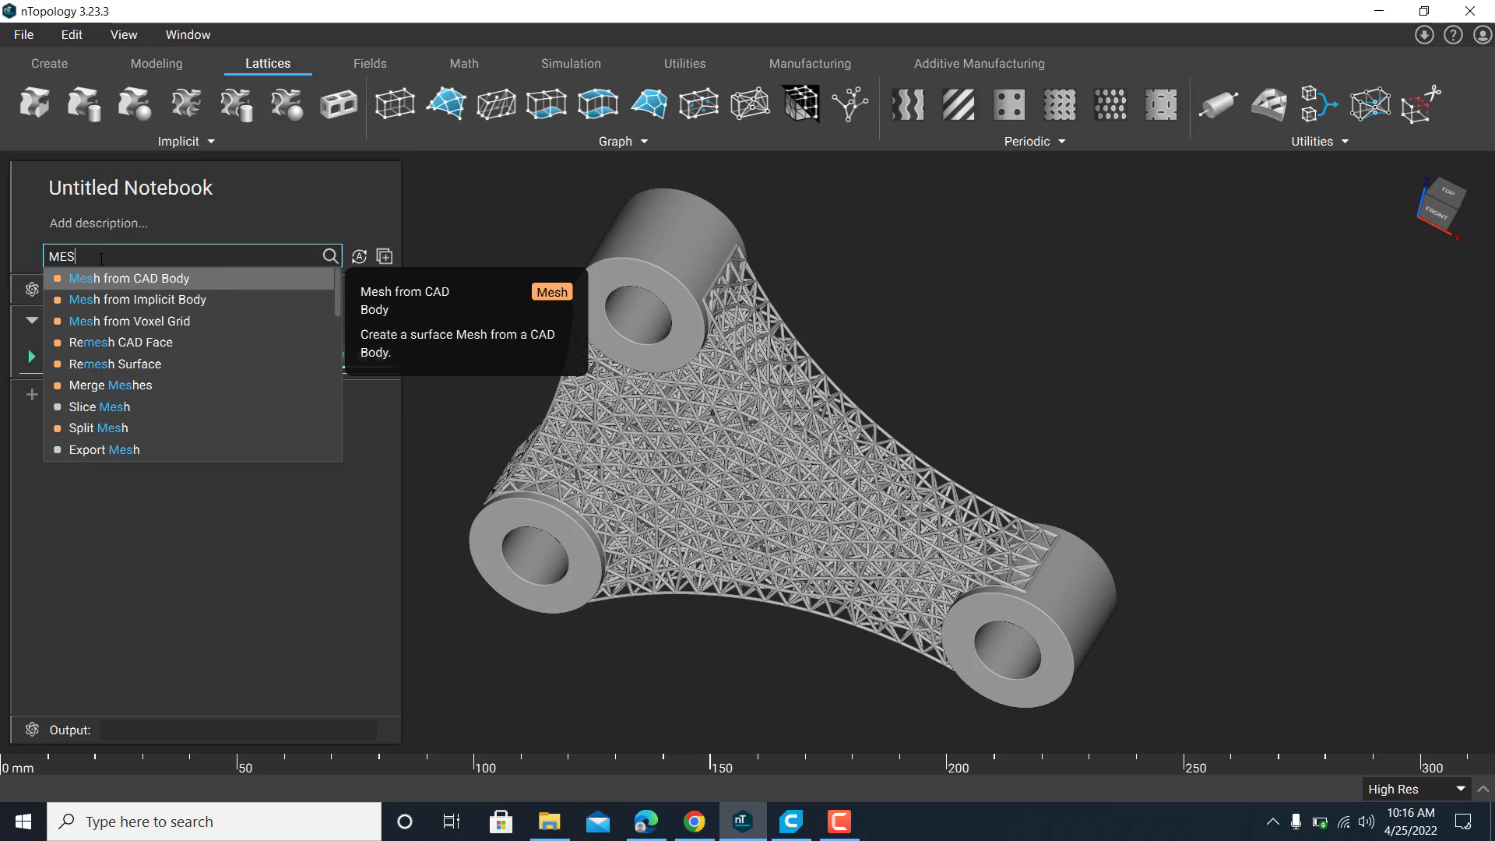
{"action": "left_click", "coordinate": [156, 301]}
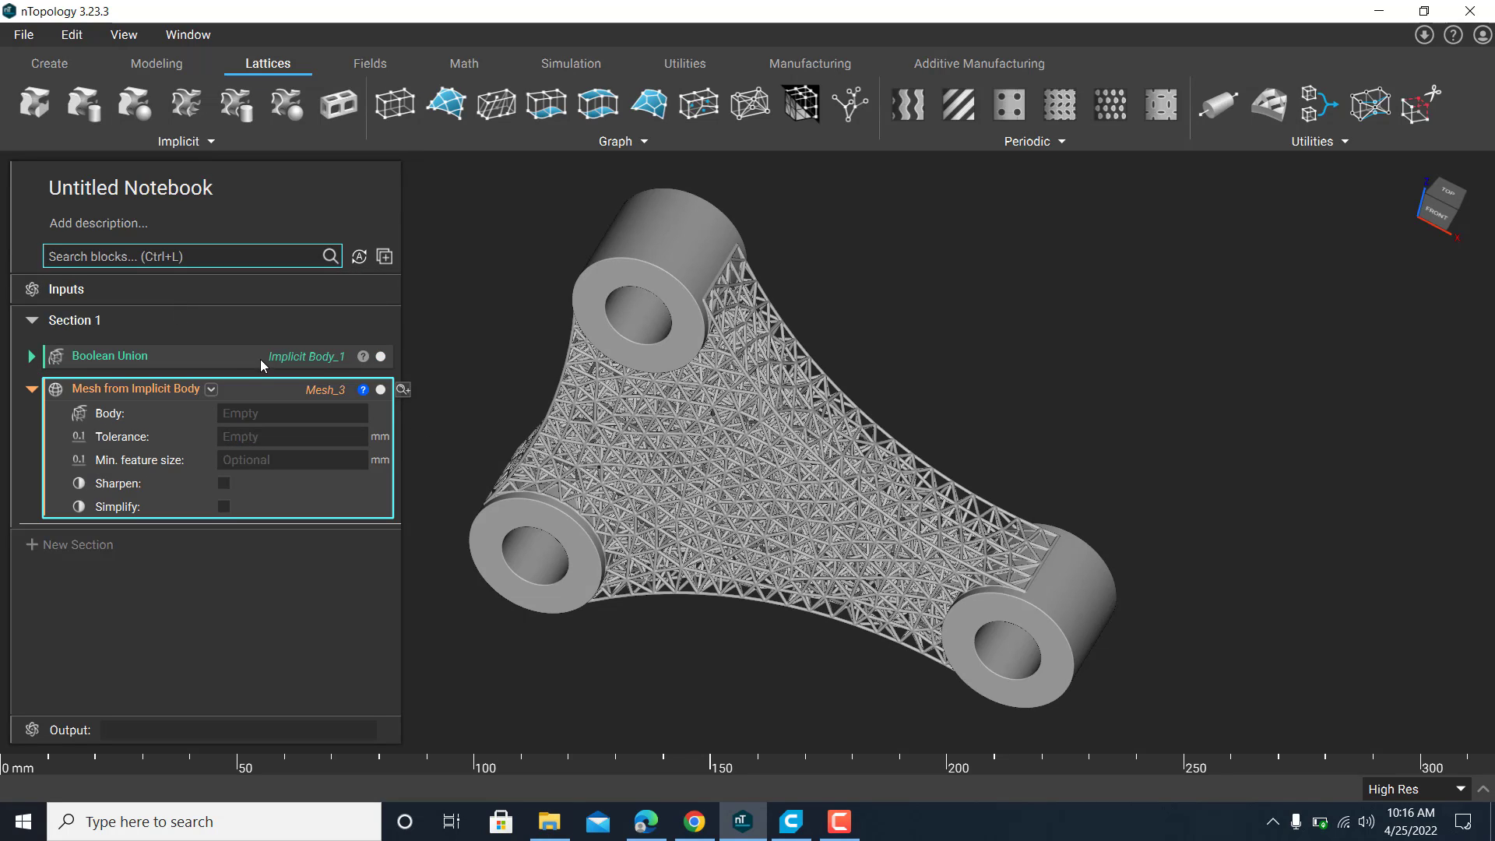
{"action": "left_click_drag", "start_coordinate": [260, 358], "coordinate": [266, 406]}
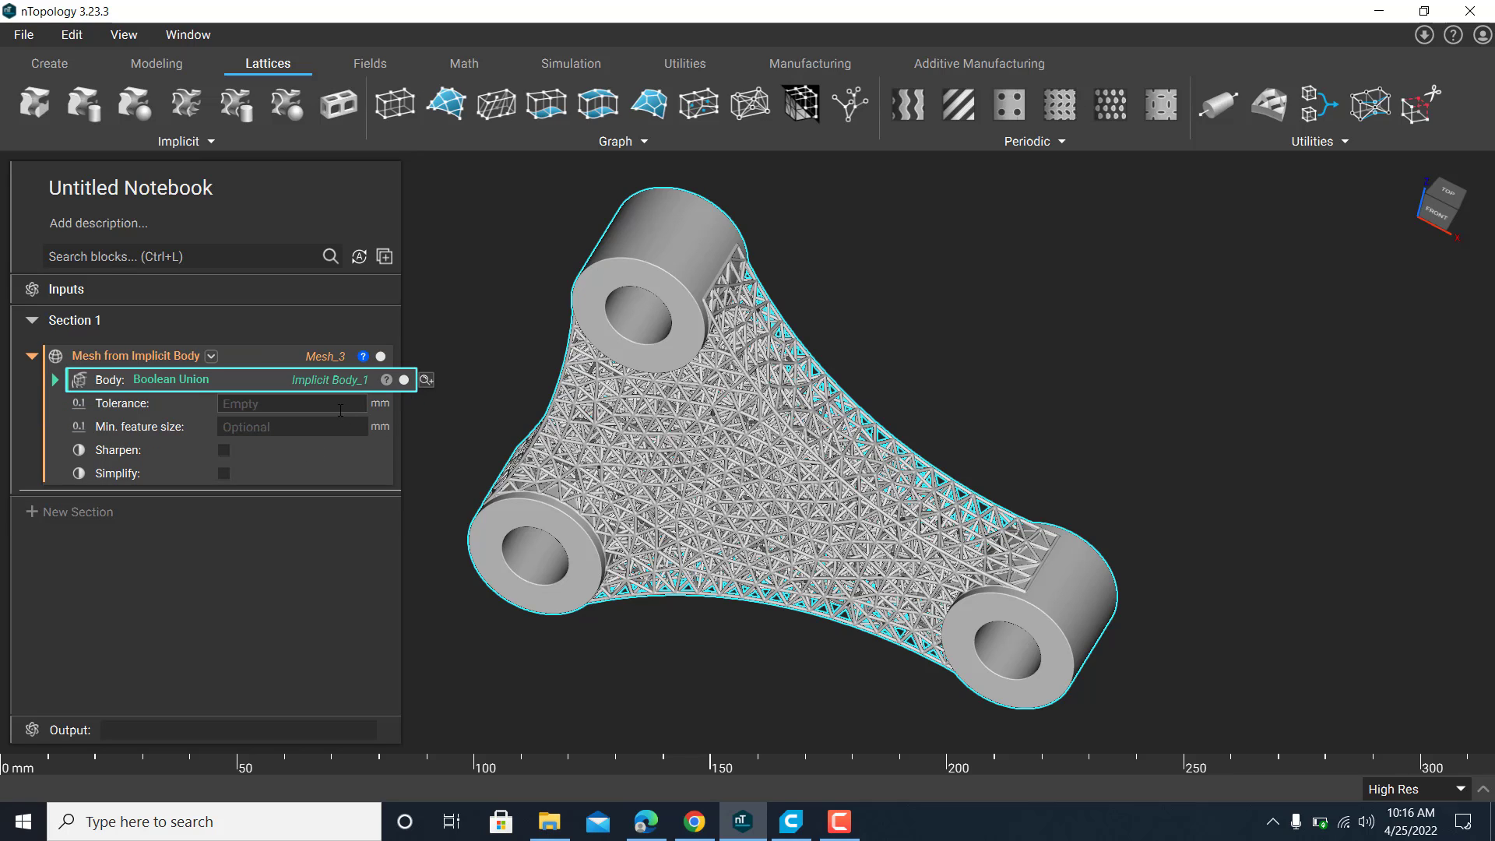
- Set the tolerance of the Mesh from Implicit Body block to .5 mm
{"action": "left_click", "coordinate": [316, 404]}
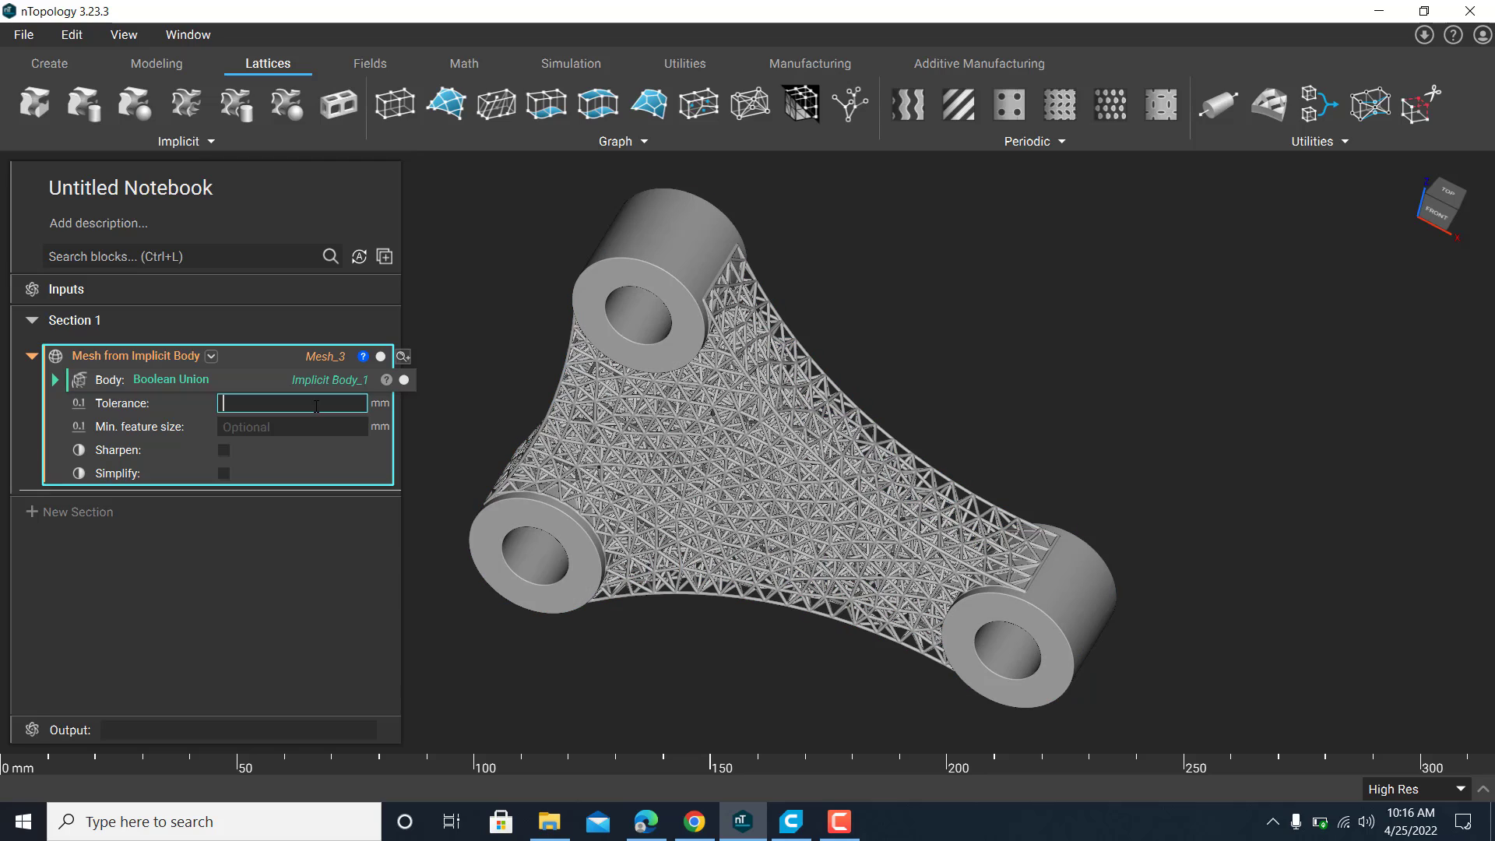
{"action": "type", "text": ".5"}
{"action": "key", "text": "Return"}
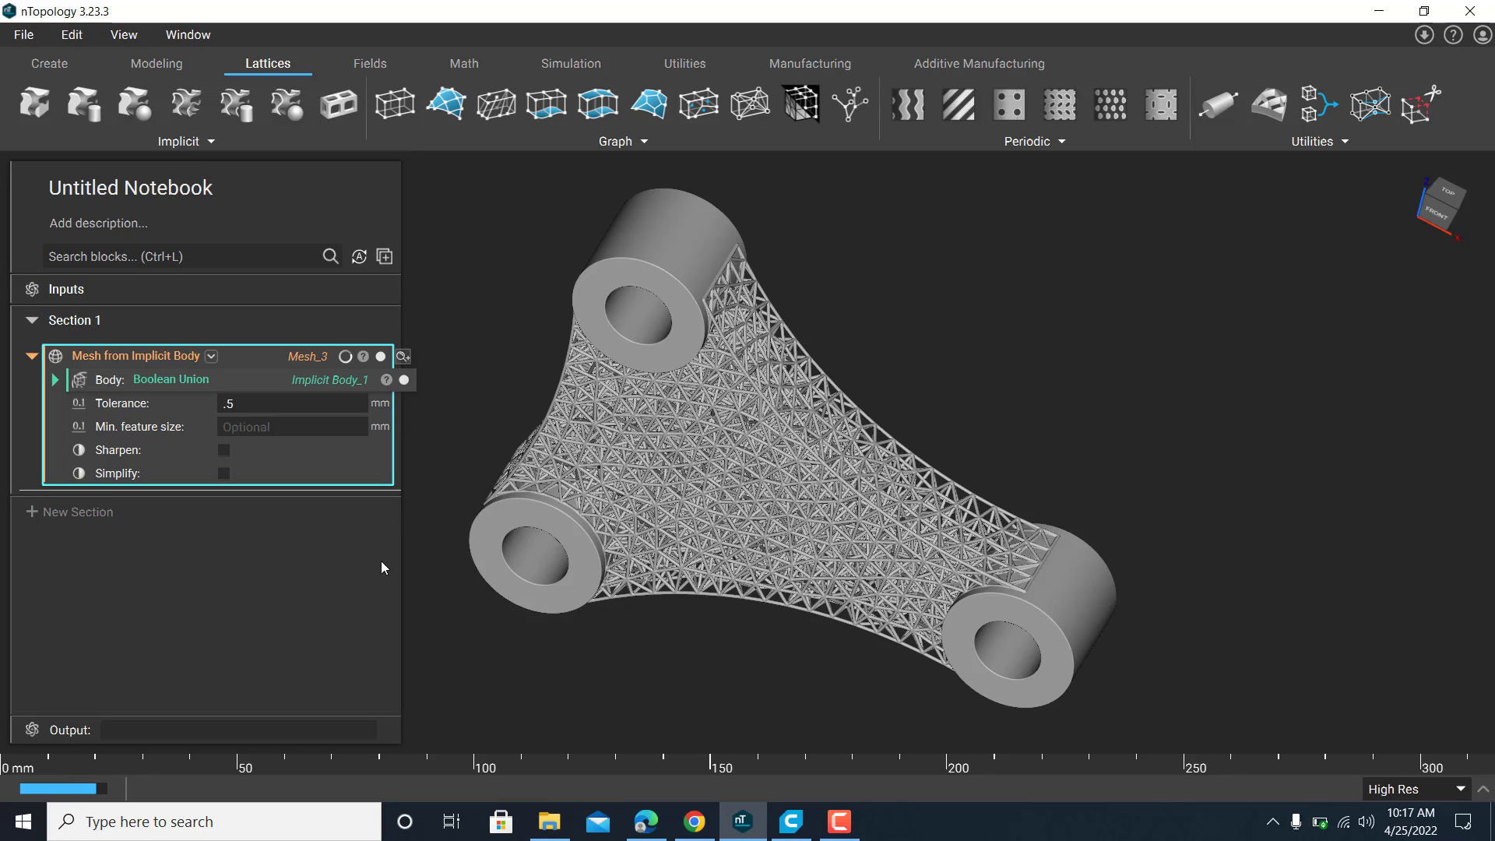
- Collapse the Mesh from Implicit Body block and set the display resolution to Low Res
{"action": "left_click", "coordinate": [31, 356]}
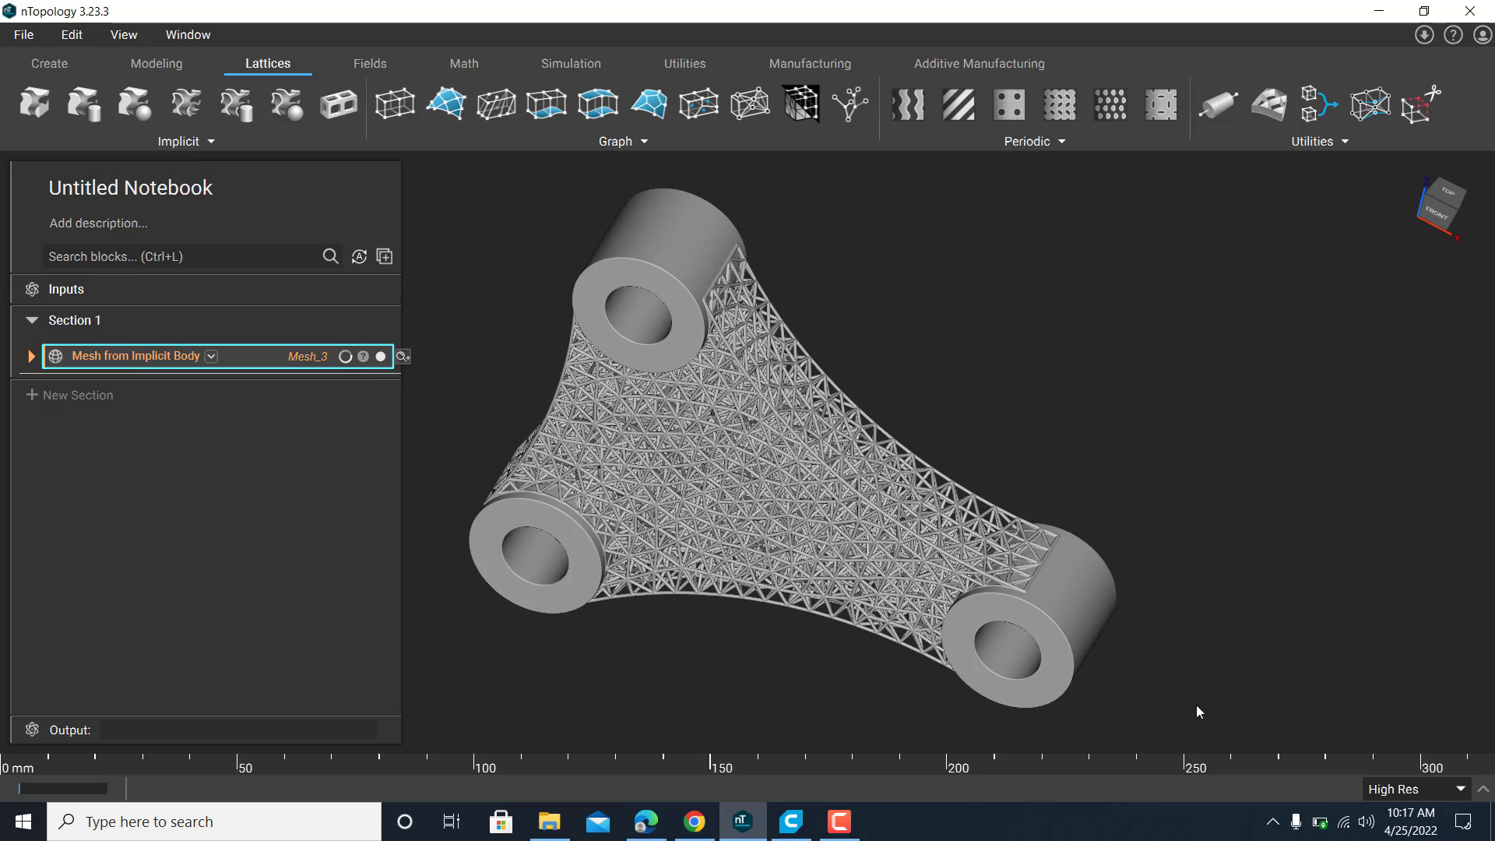
{"action": "left_click", "coordinate": [1410, 791]}
{"action": "left_click", "coordinate": [1390, 742]}
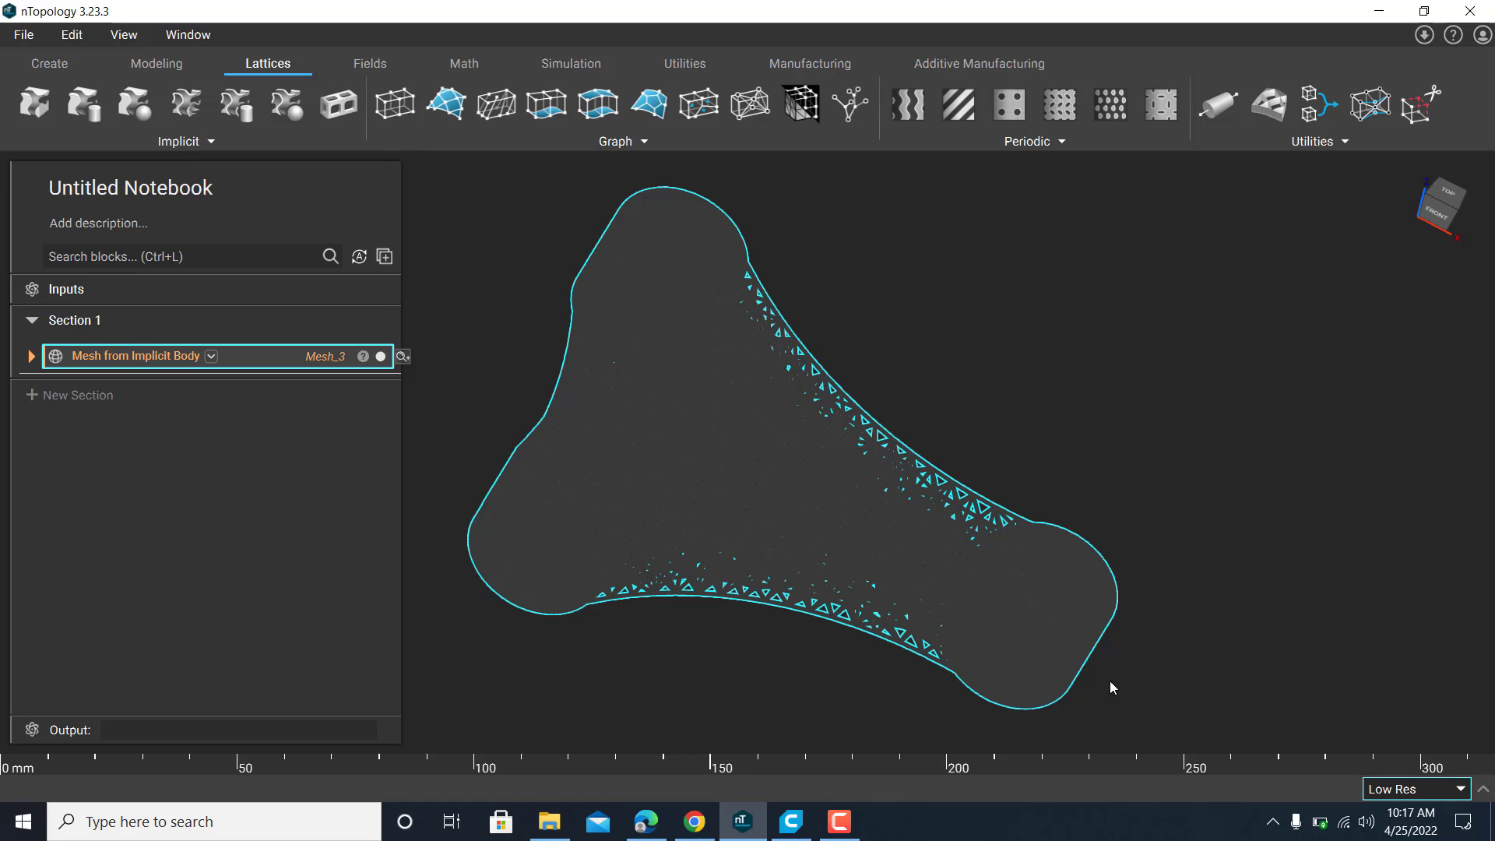
- Examine the generated mesh and the settings of its Mesh from Implicit Body block
{"action": "right_click_drag", "start_coordinate": [908, 519], "coordinate": [714, 378]}
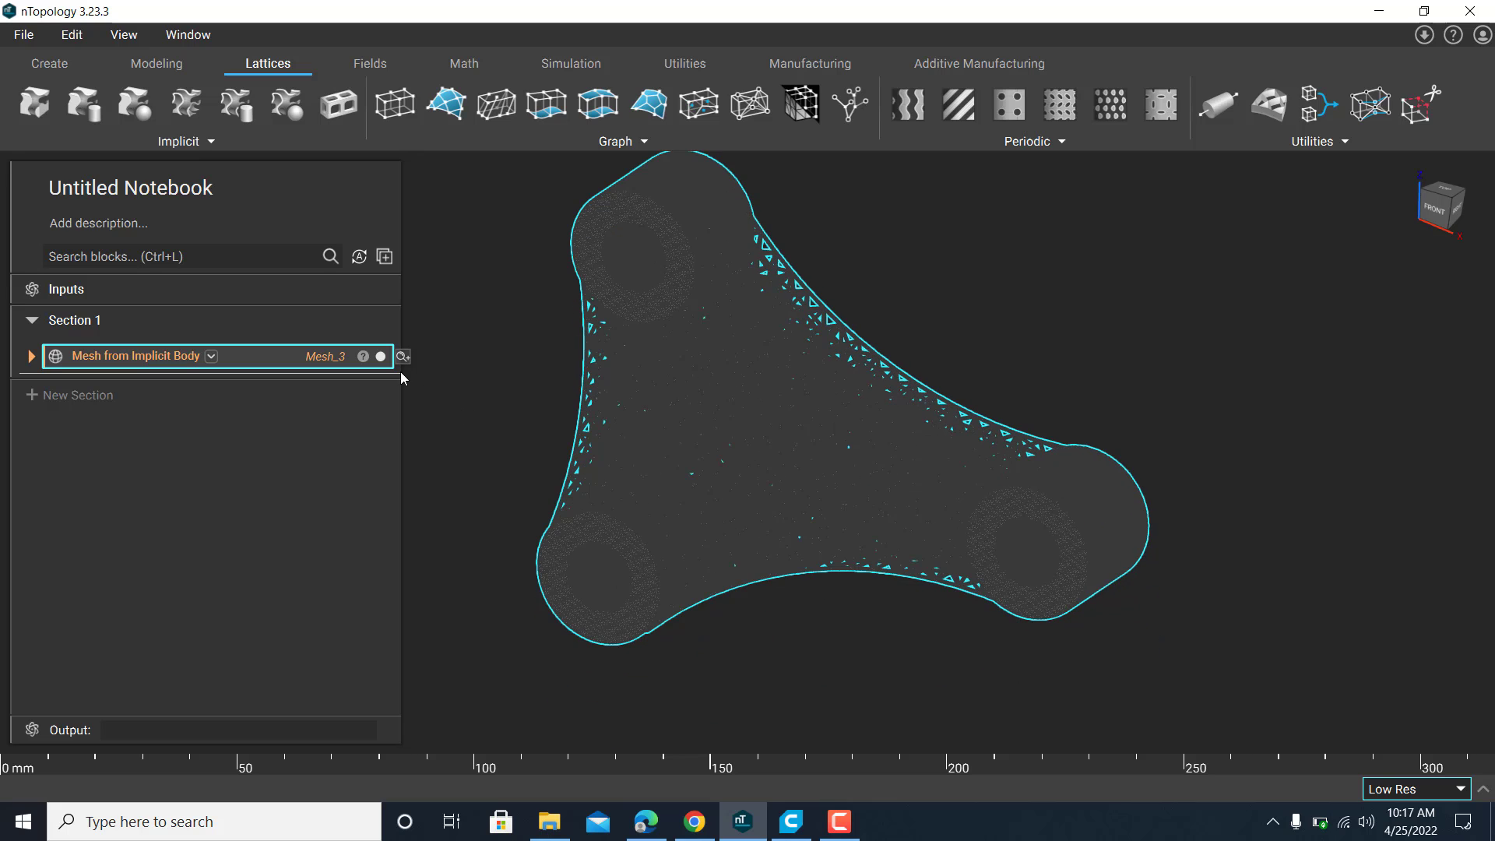
{"action": "left_click", "coordinate": [381, 355]}
{"action": "left_click", "coordinate": [381, 356]}
{"action": "left_click", "coordinate": [30, 322]}
{"action": "left_click", "coordinate": [30, 324]}
{"action": "left_click", "coordinate": [31, 356]}
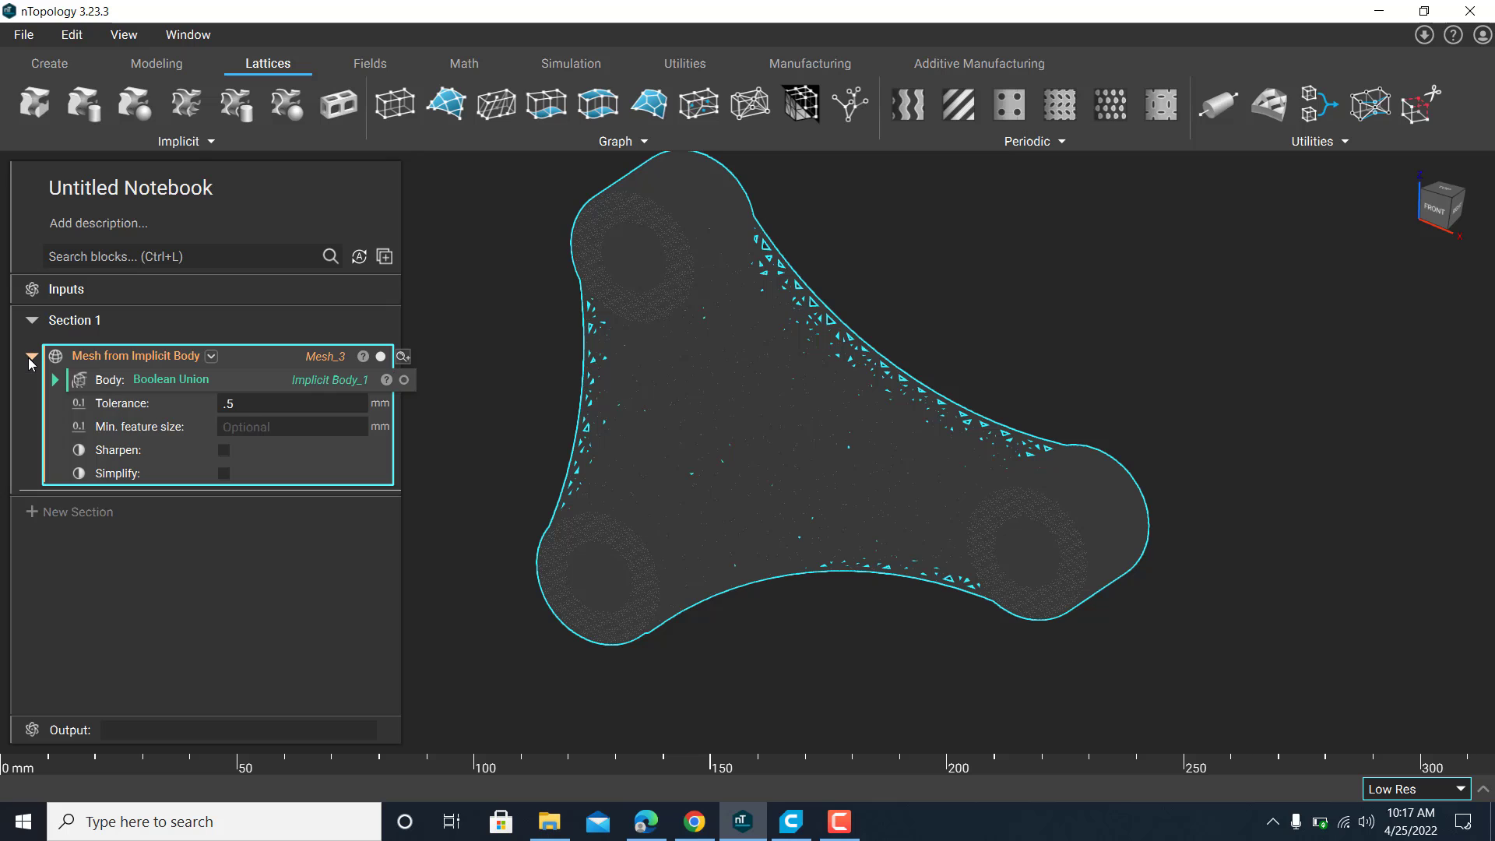
{"action": "left_click", "coordinate": [31, 356]}
{"action": "scroll", "coordinate": [838, 403], "scroll_direction": "up", "scroll_amount": 2}
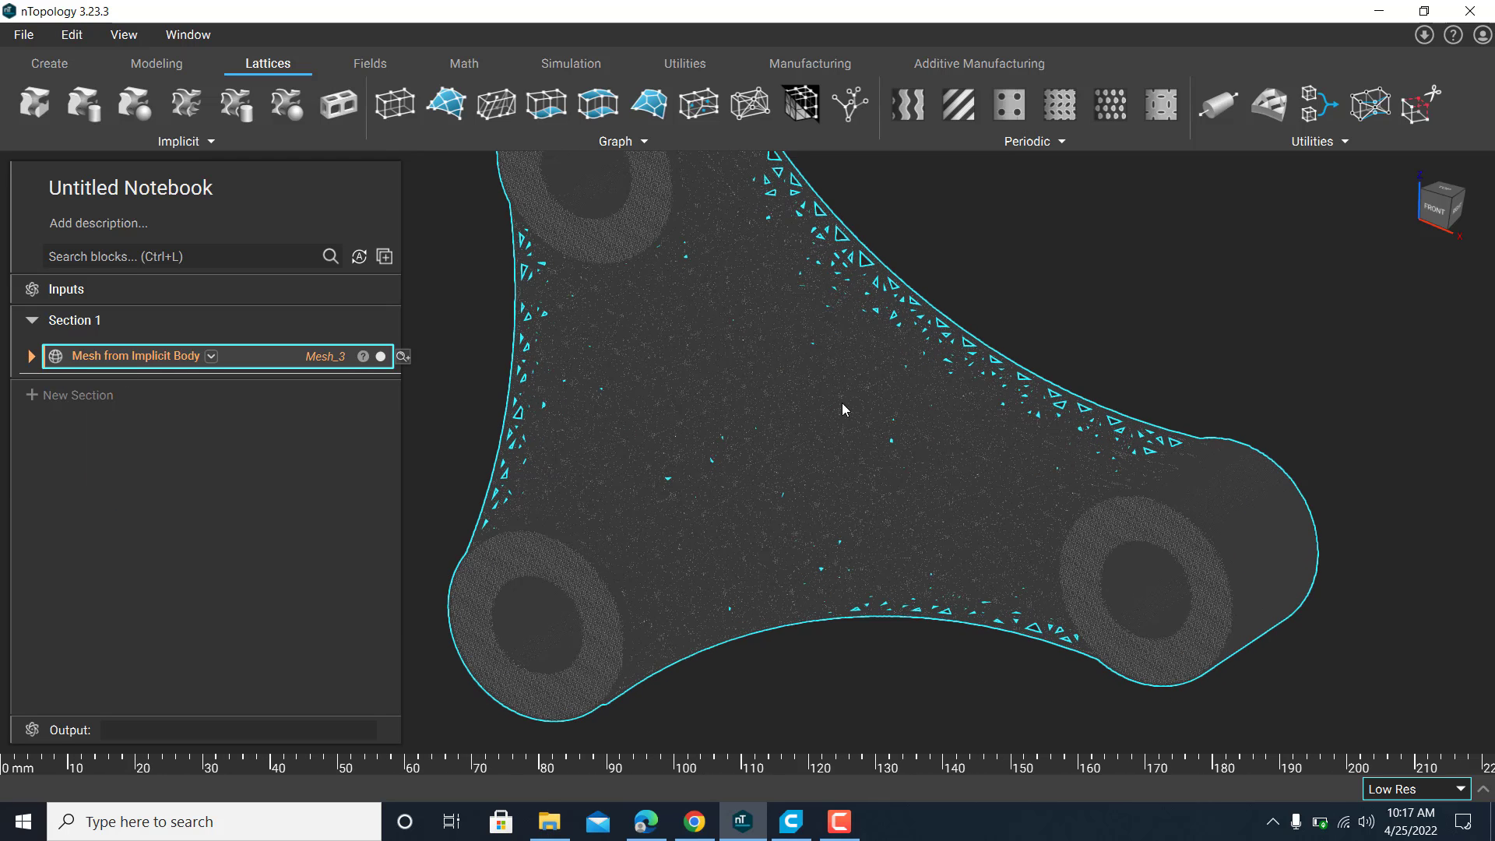
{"action": "scroll", "coordinate": [950, 400], "scroll_direction": "down", "scroll_amount": 2}
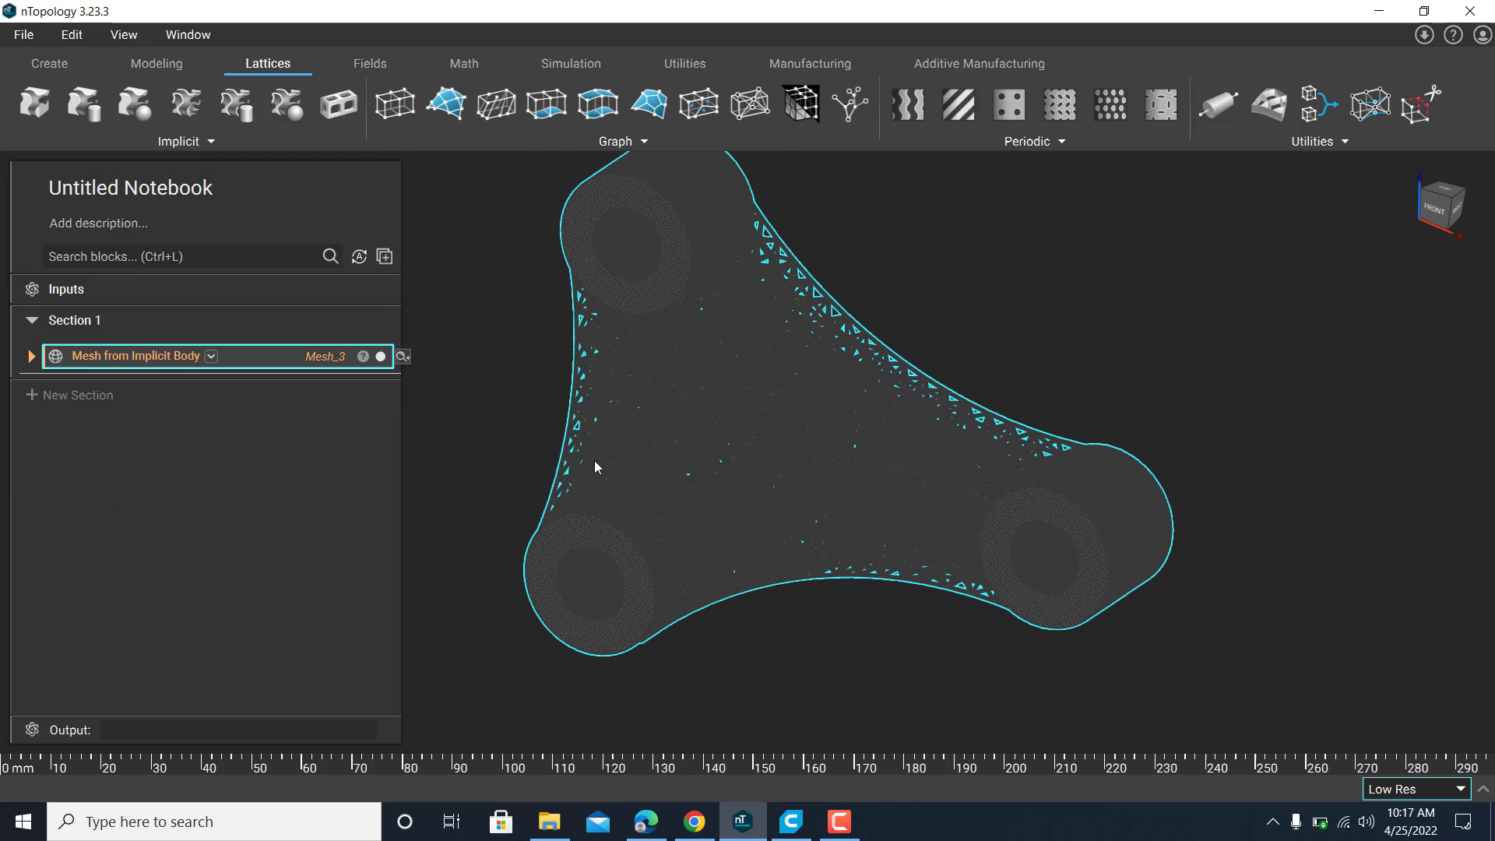
- Add an Export Mesh block to the notebook below the Mesh from Implicit Body block
{"action": "left_click", "coordinate": [111, 257]}
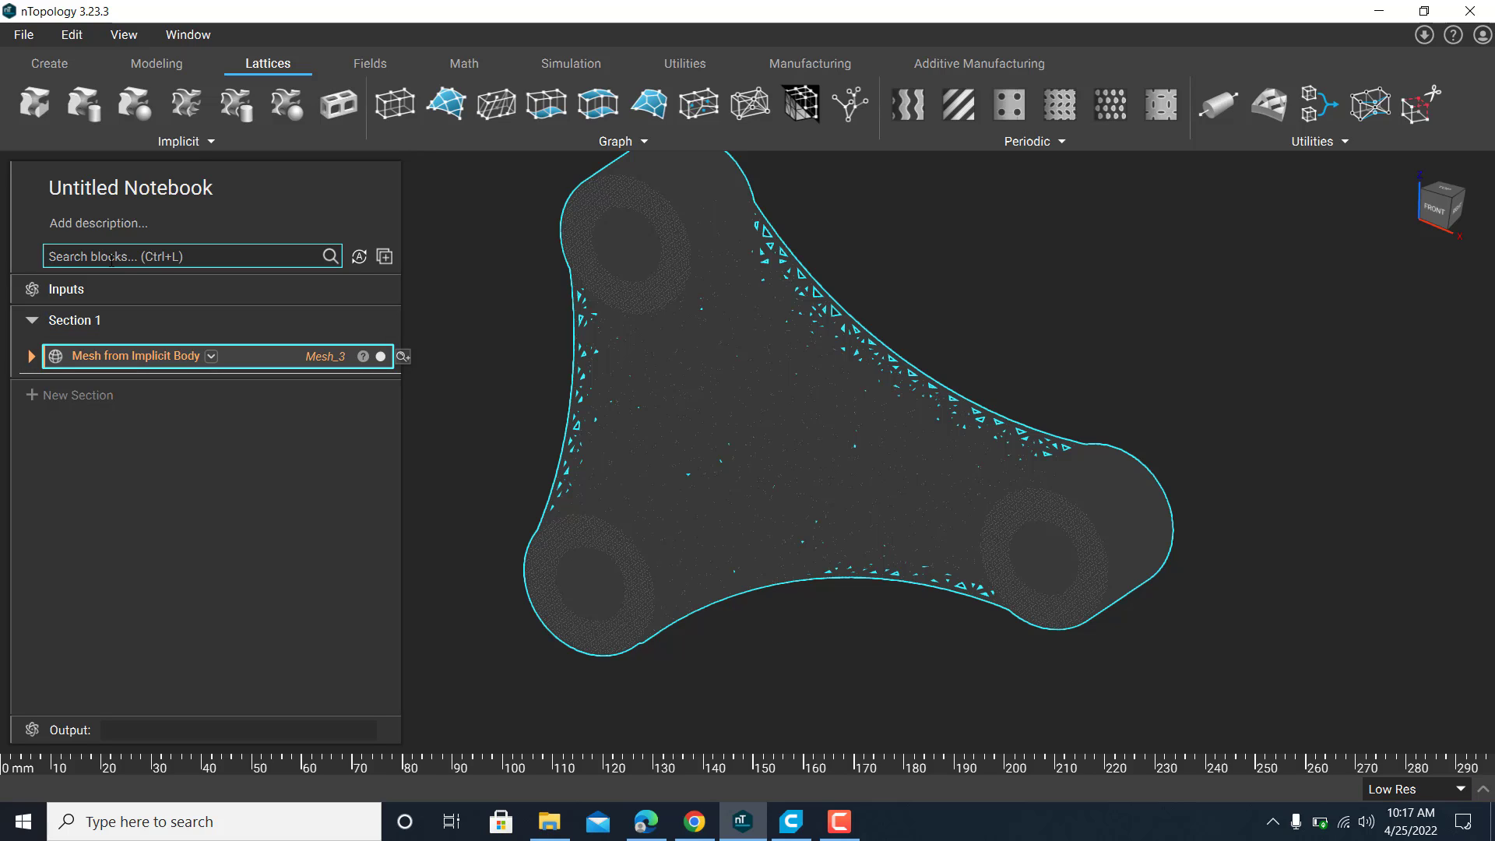
{"action": "type", "text": "EXP"}
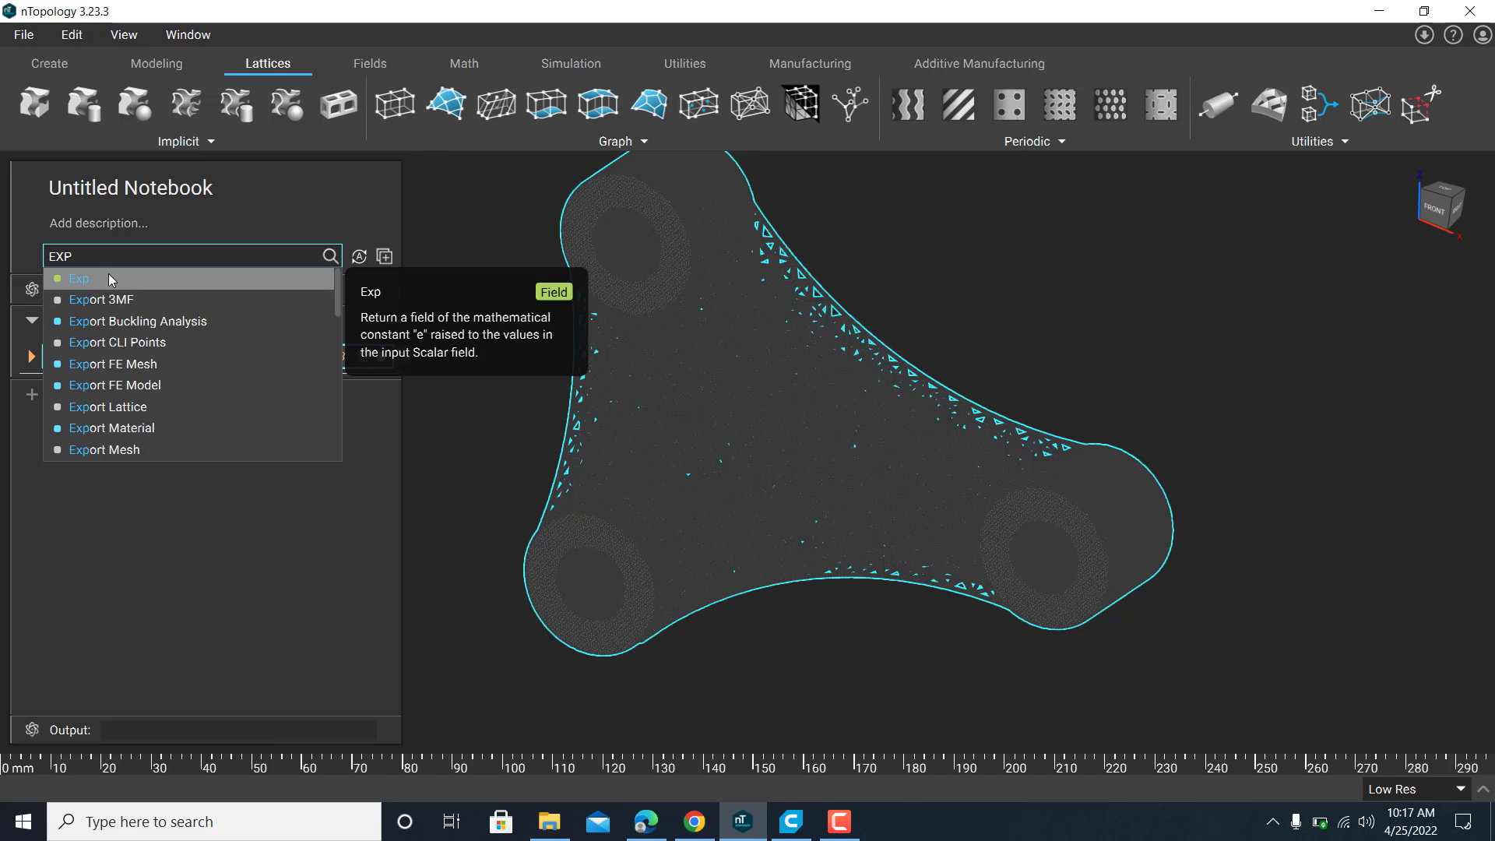
{"action": "key", "text": "BackSpace"}
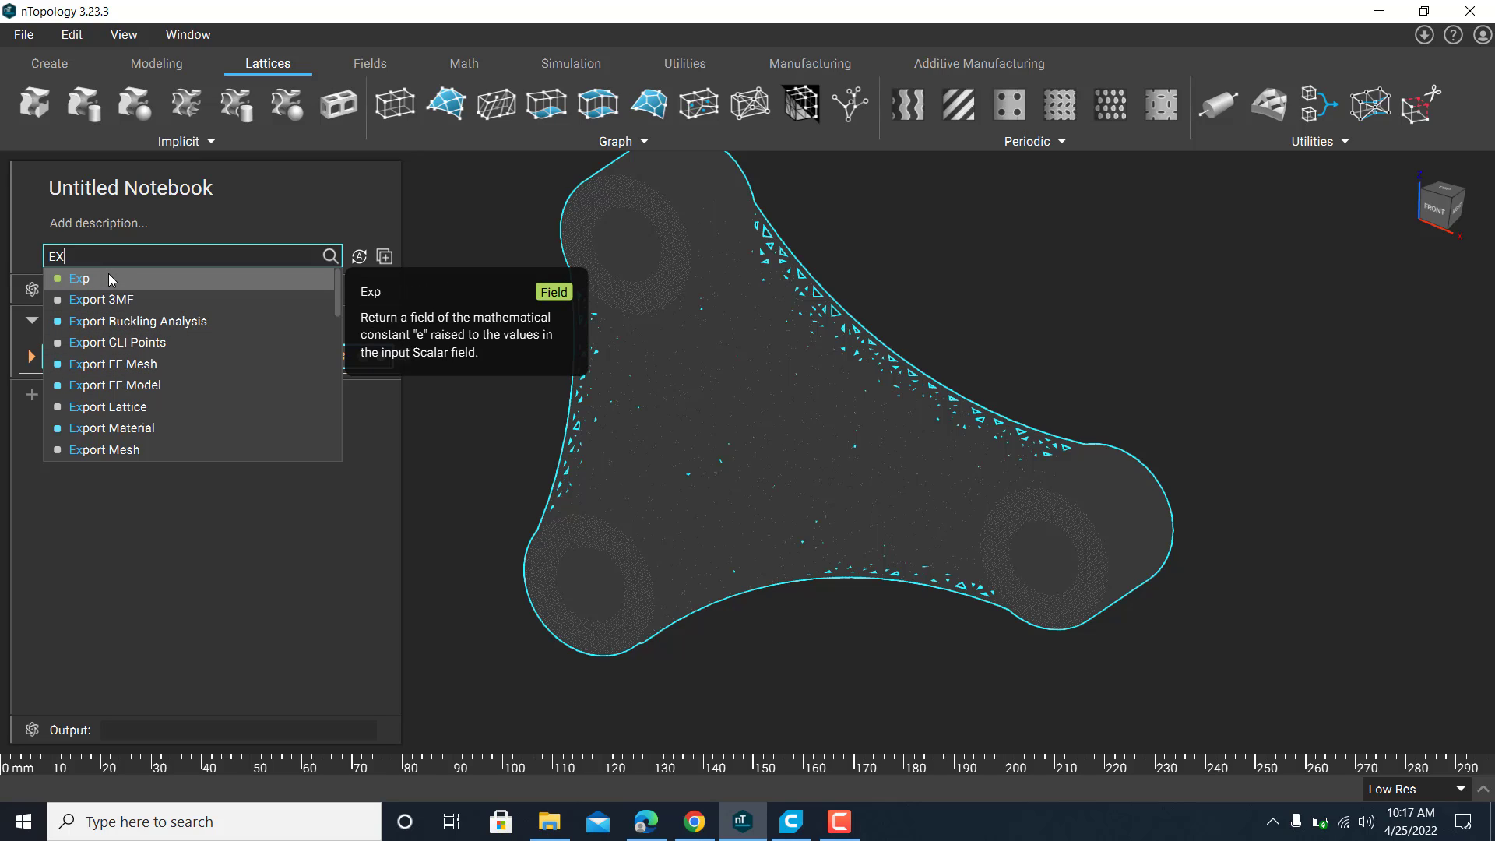
{"action": "left_click", "coordinate": [129, 449]}
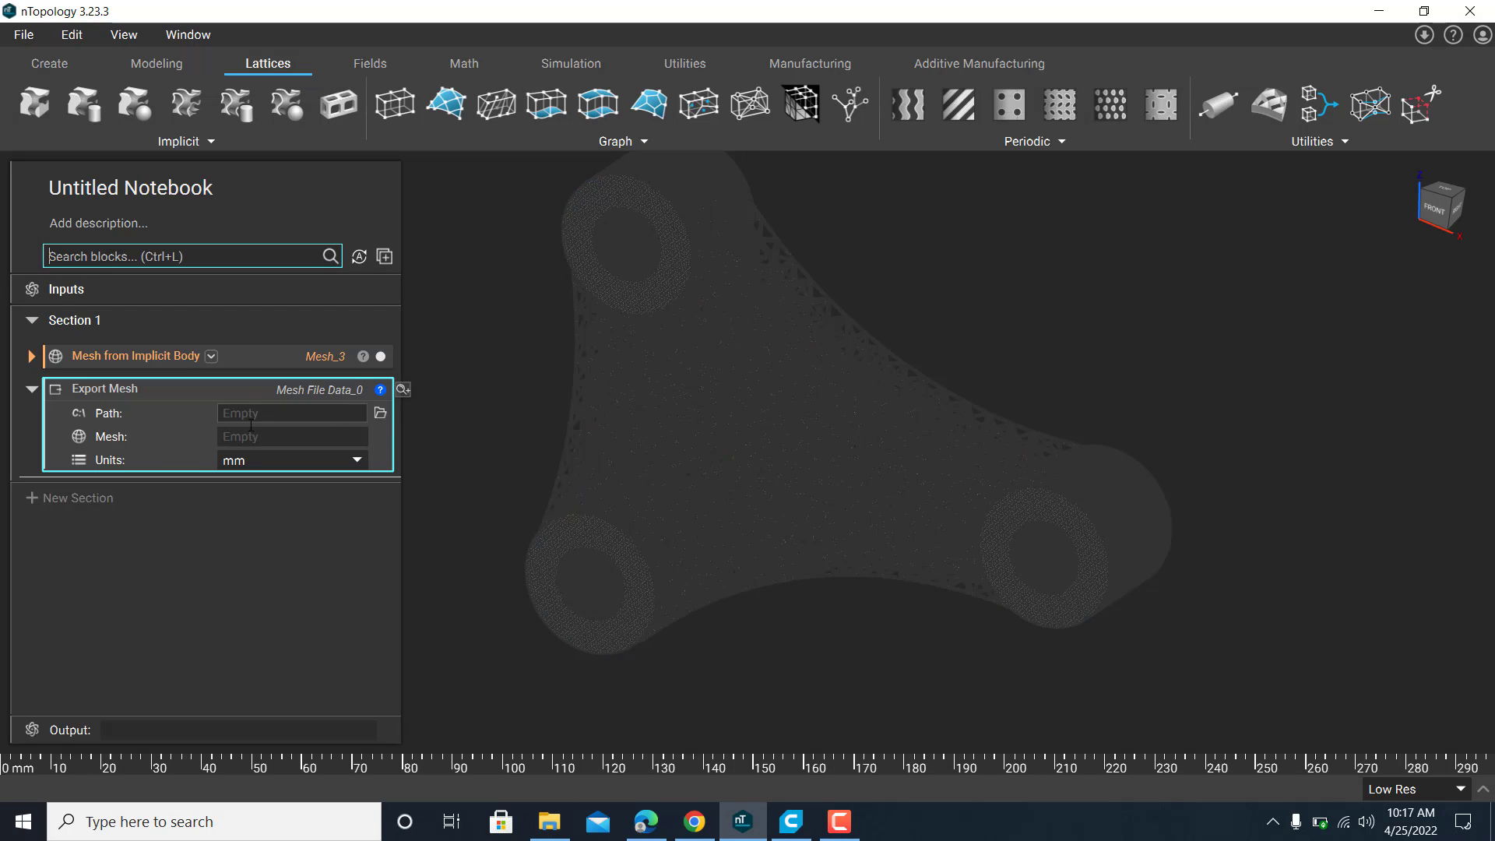
- Set the export path to an STL file named COMPLETE CONNECTOR in the Project Lattice folder and assign Mesh from Implicit Body as the mesh
{"action": "left_click", "coordinate": [380, 413]}
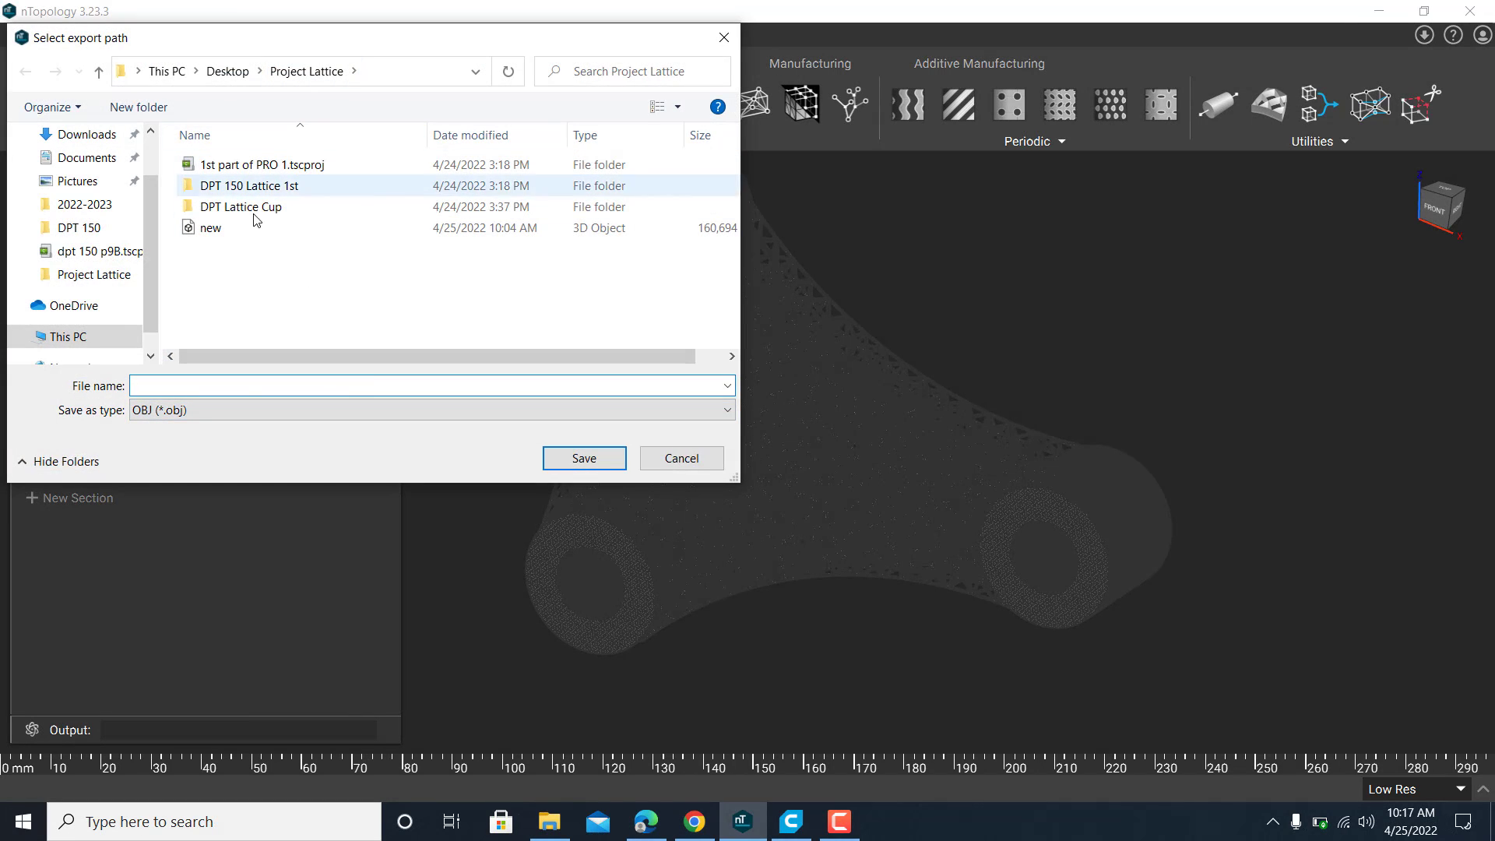
{"action": "left_click", "coordinate": [251, 412]}
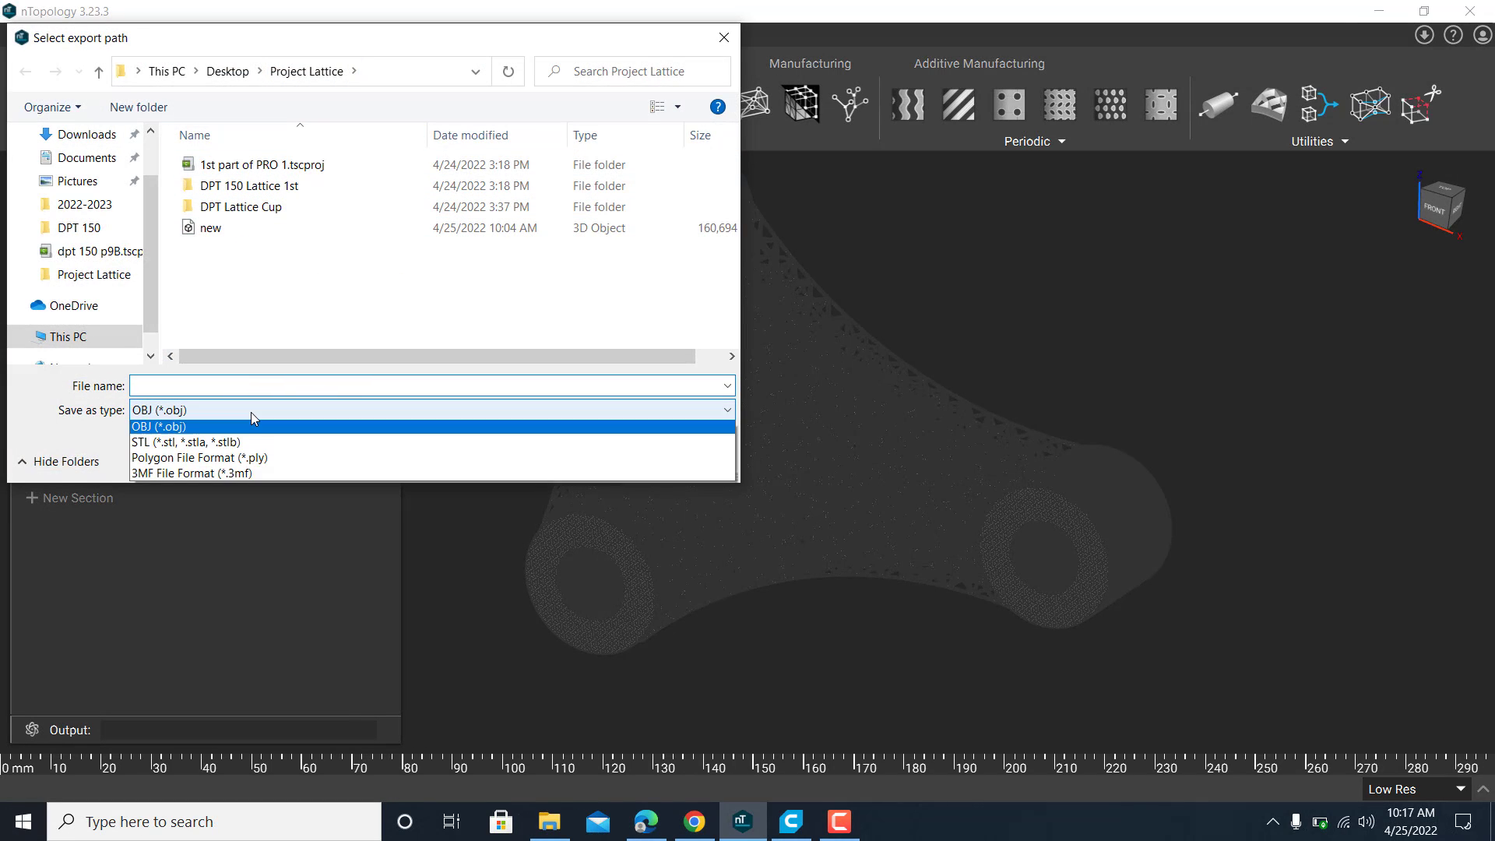
{"action": "left_click", "coordinate": [248, 445]}
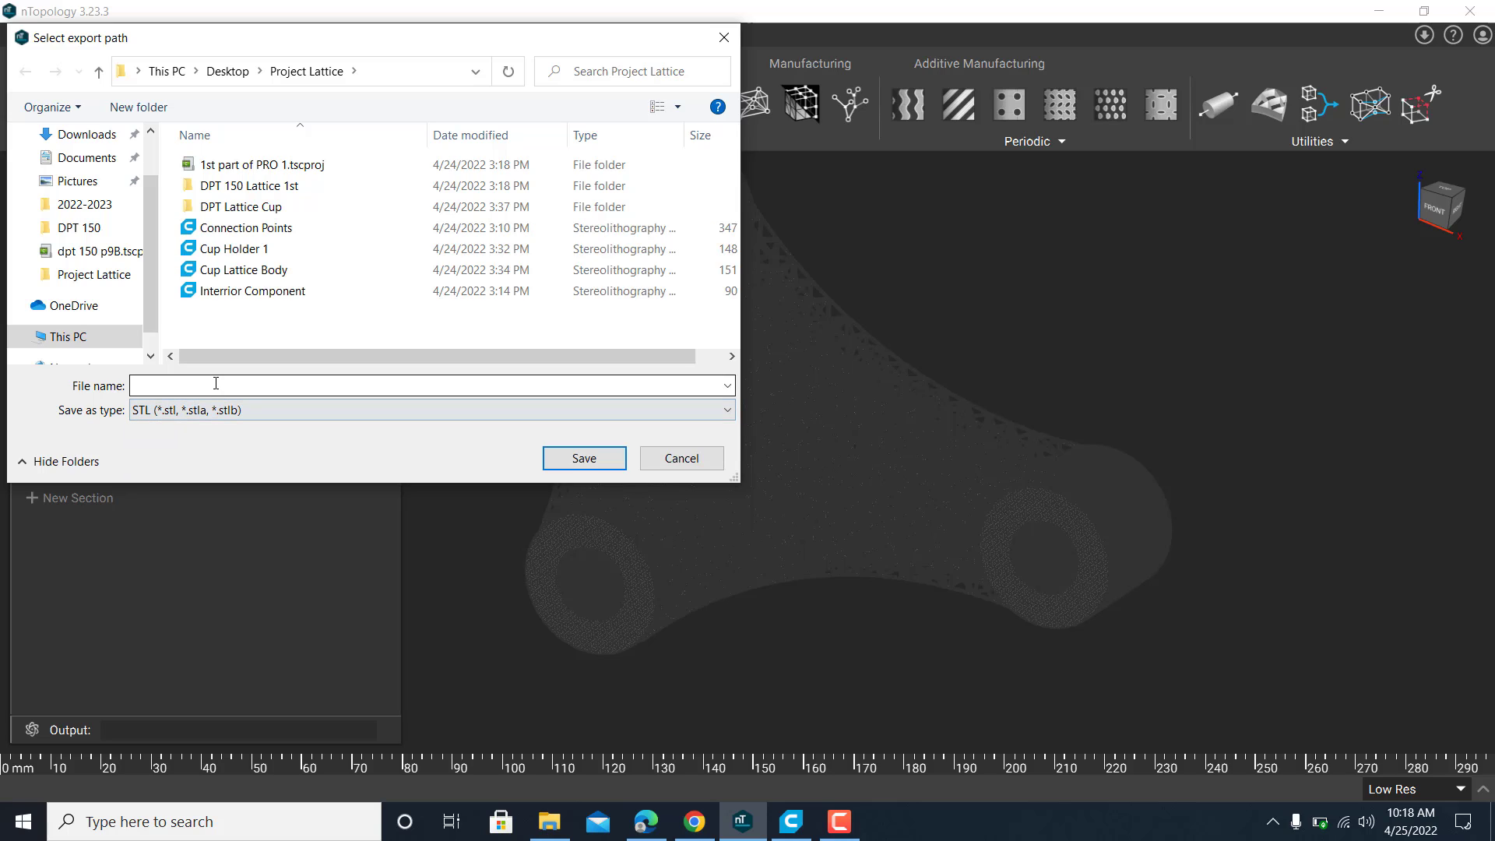
{"action": "left_click", "coordinate": [327, 387]}
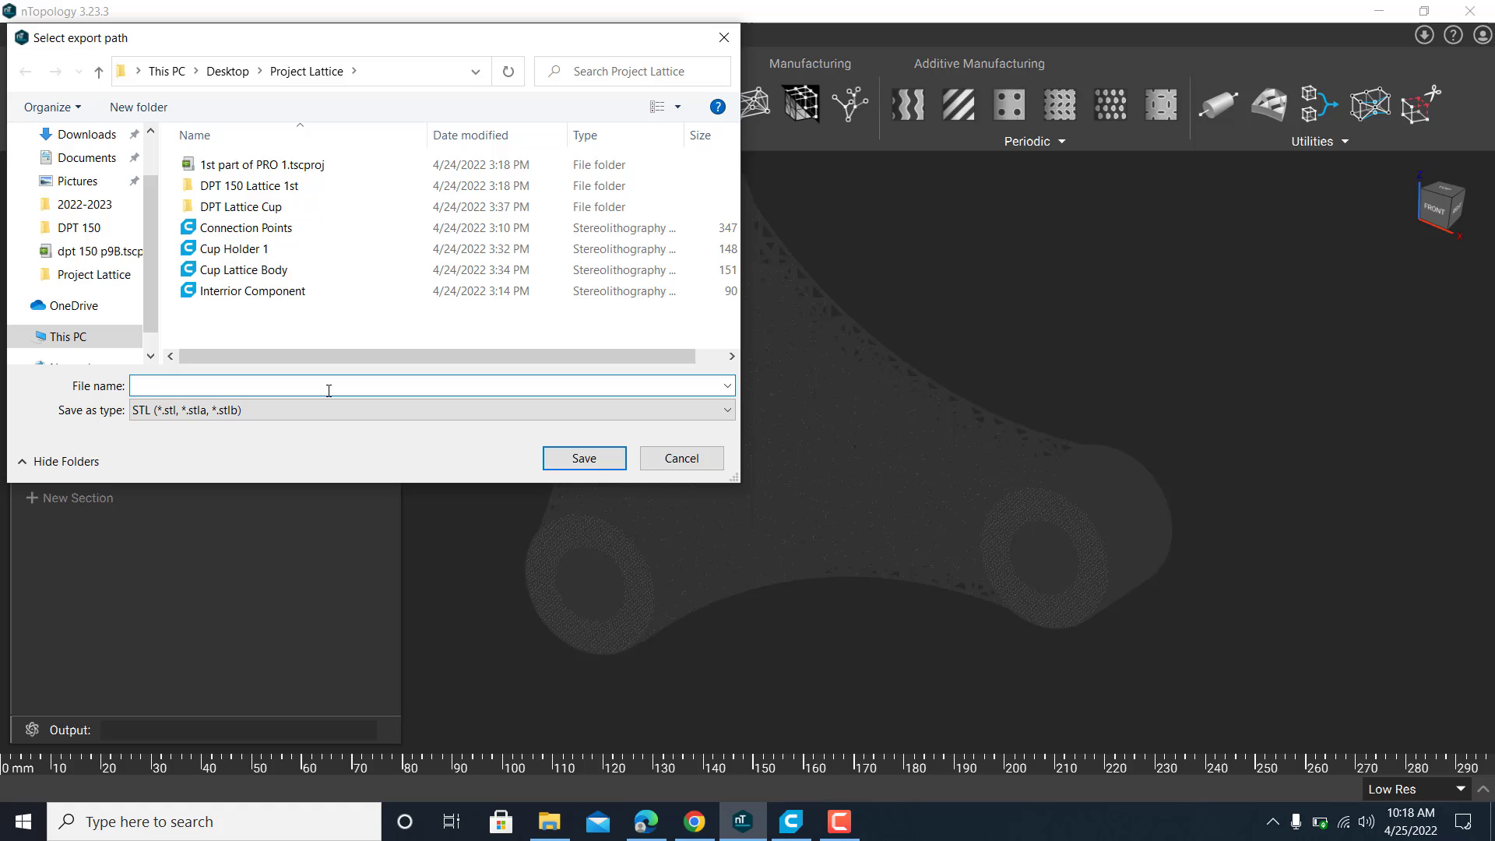
{"action": "type", "text": "cOMPLETE CONNEC"}
{"action": "key", "text": "BackSpace"}
{"action": "type", "text": "CTOR"}
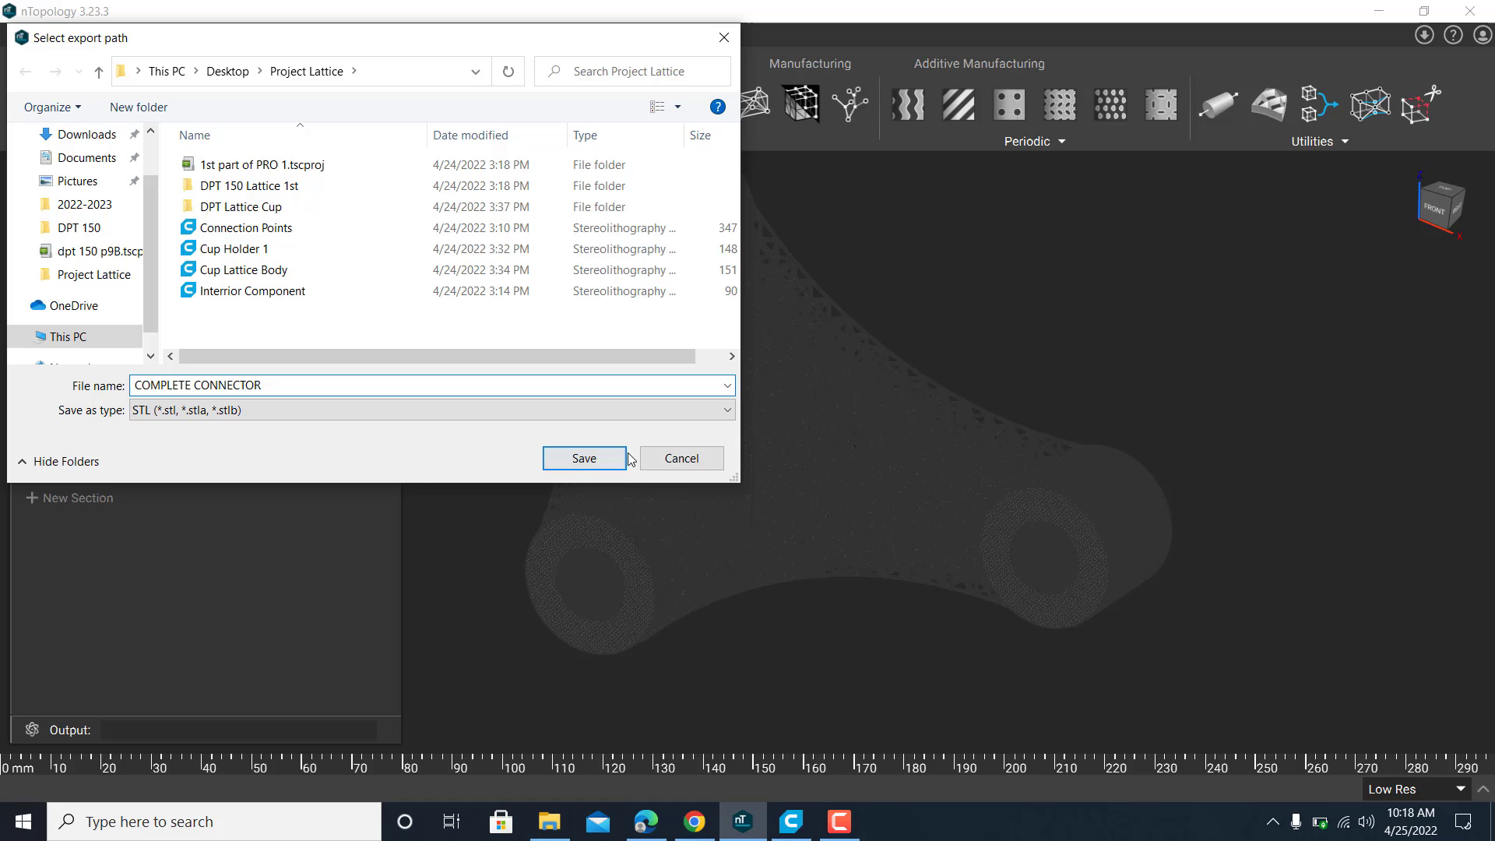
{"action": "left_click", "coordinate": [601, 459]}
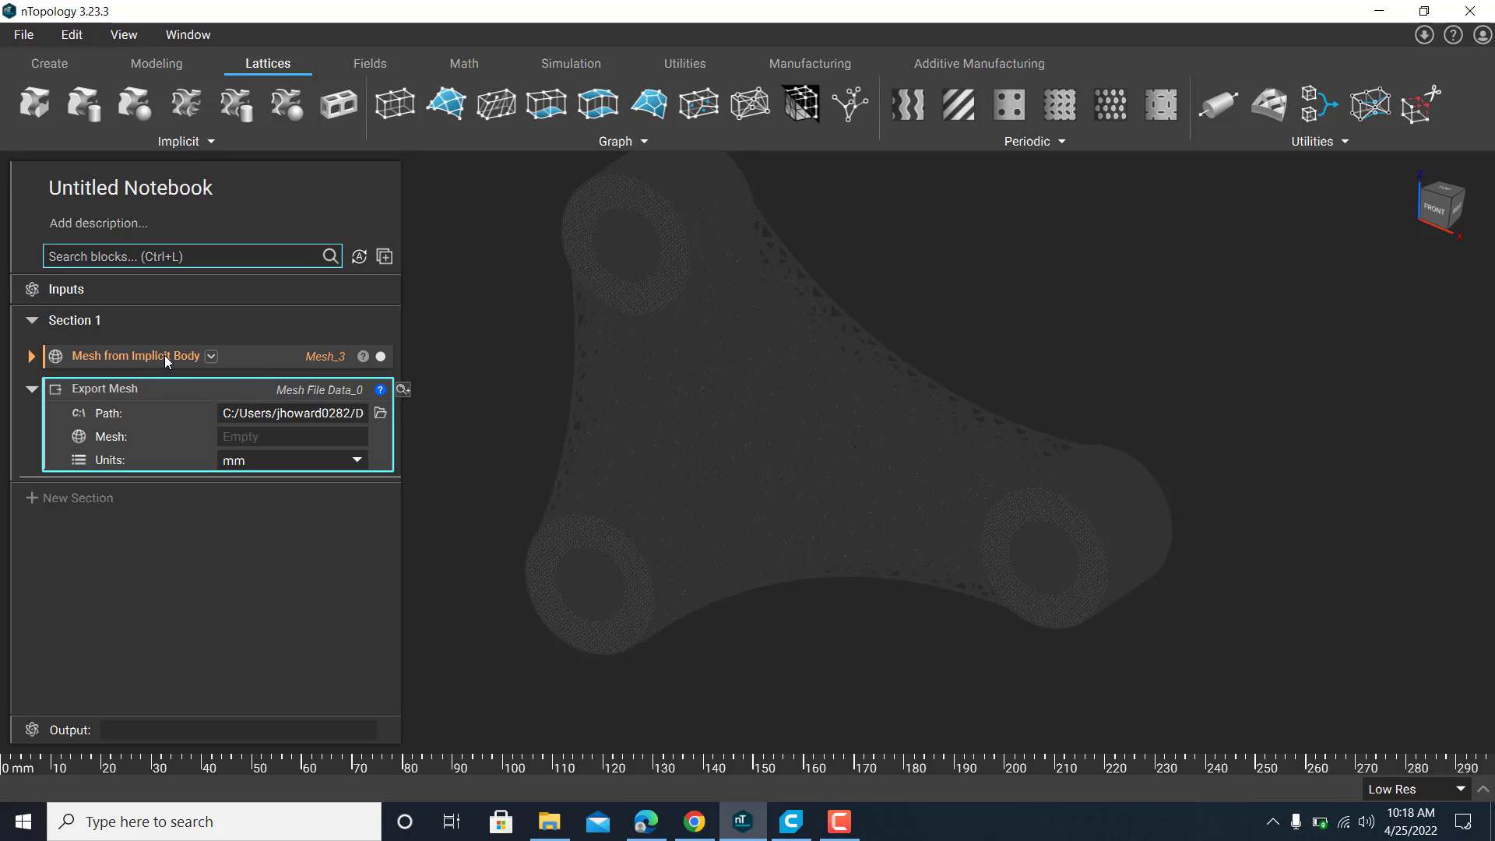
{"action": "left_click_drag", "start_coordinate": [157, 356], "coordinate": [254, 436]}
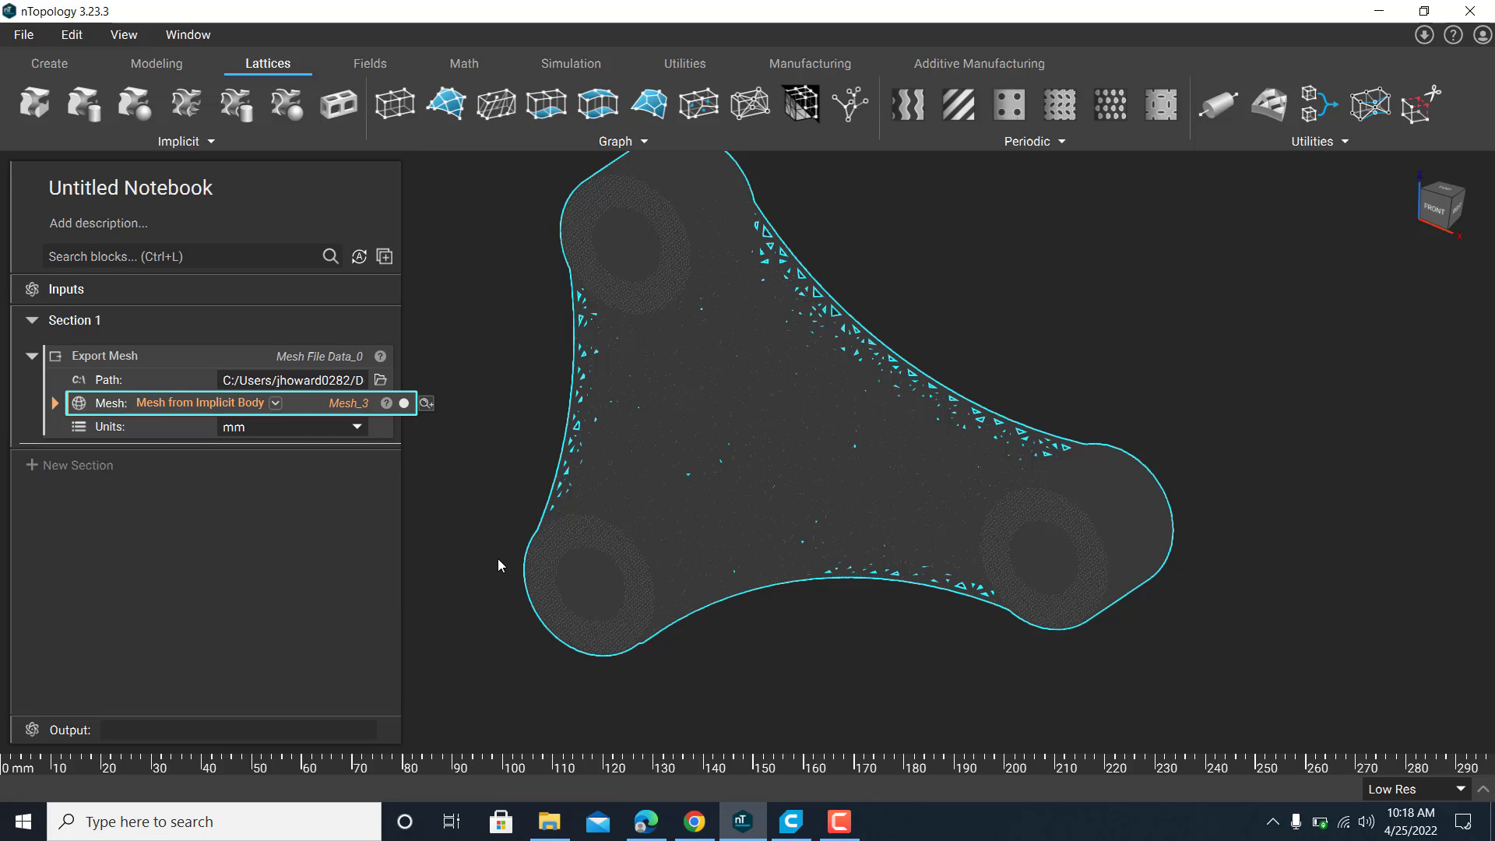
- Switch to Ultimaker Cura and open the COMPLETE CONNECTOR STL file from the Project Lattice folder
{"action": "left_click", "coordinate": [843, 821]}
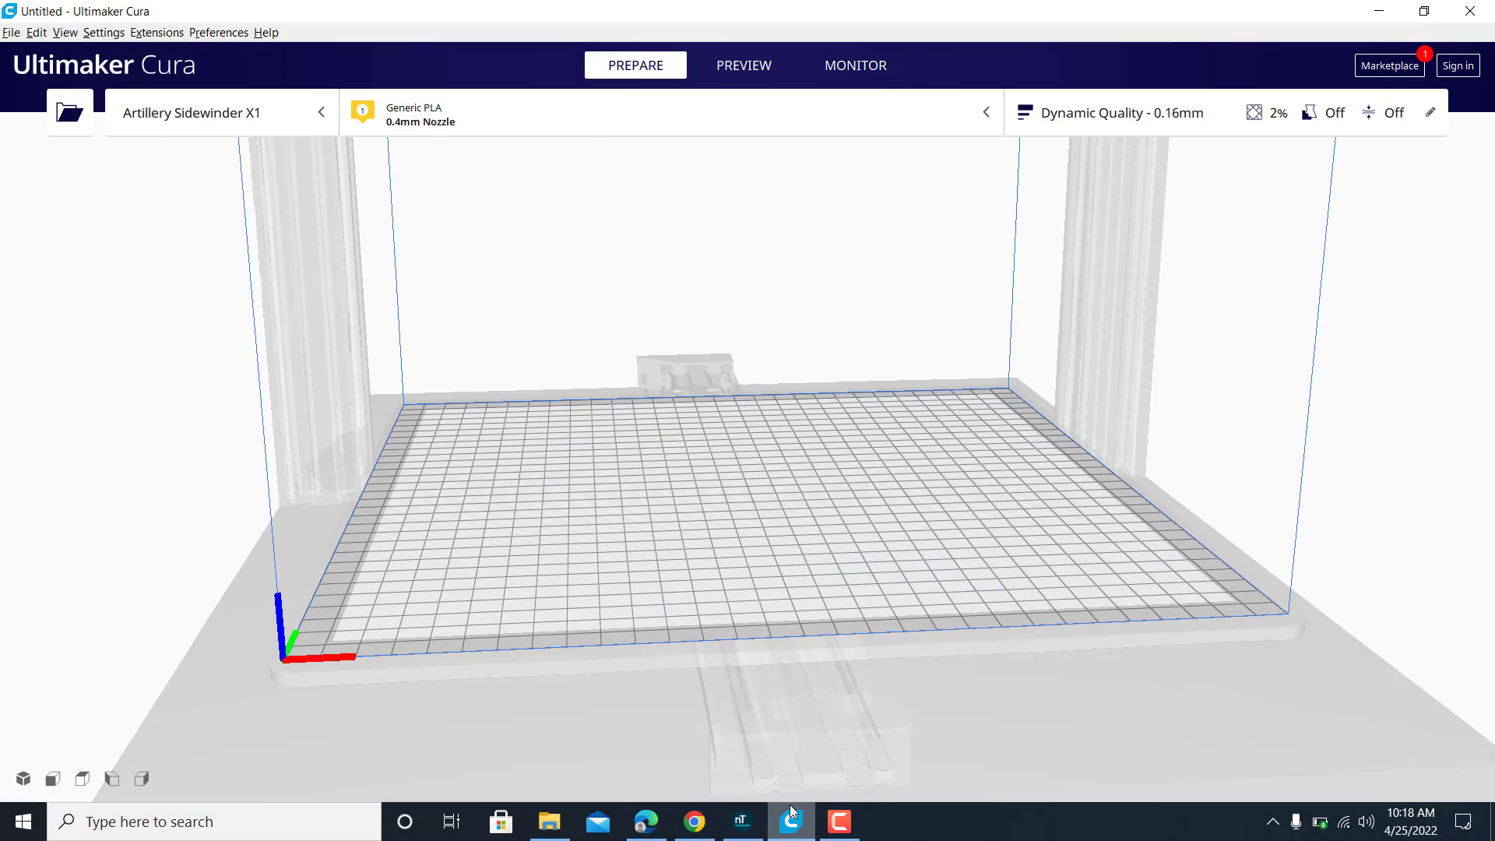
{"action": "left_click", "coordinate": [70, 113]}
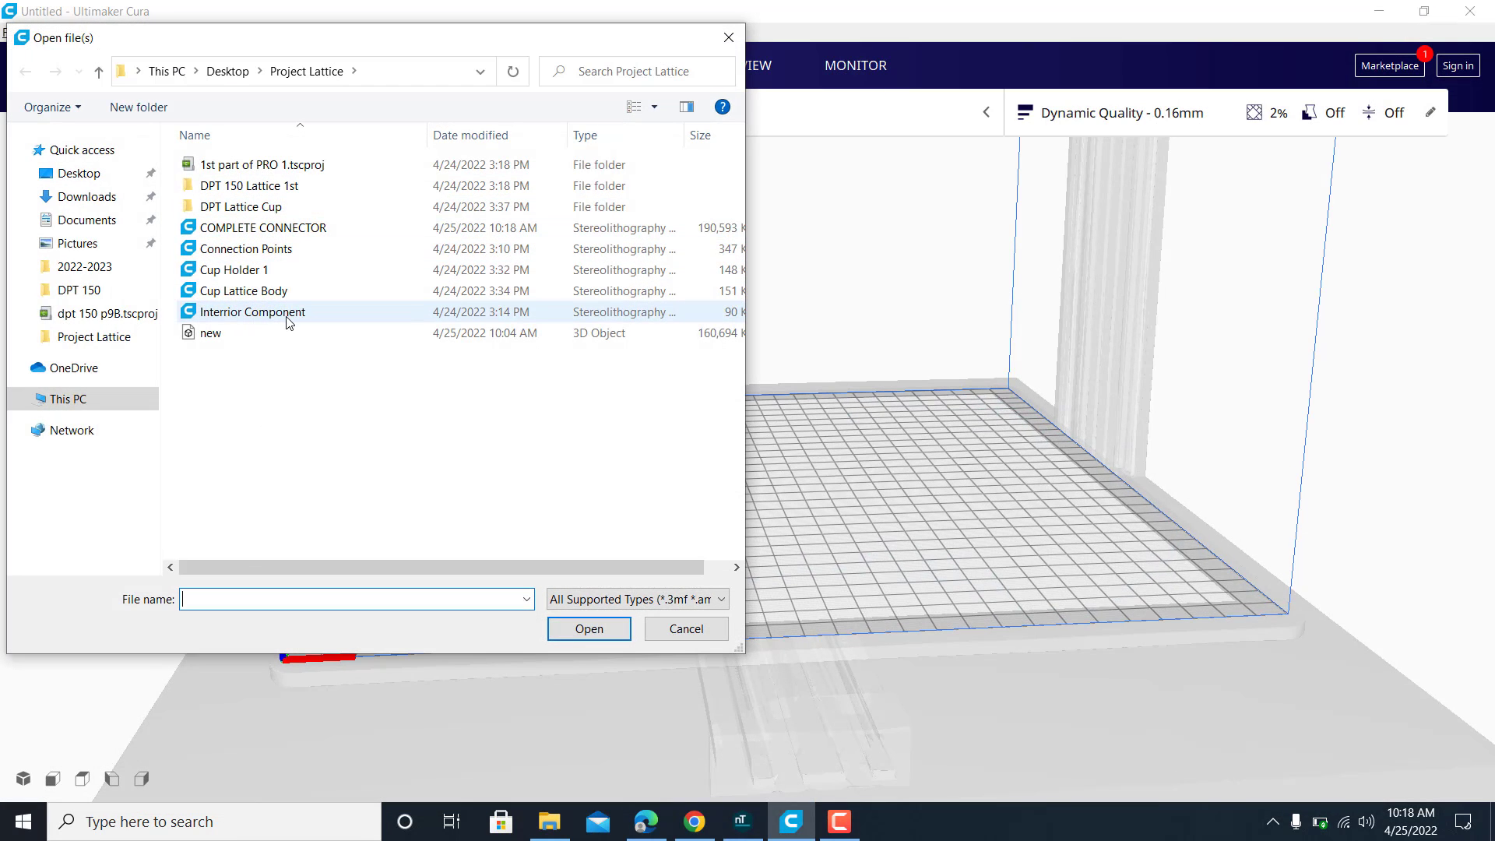
{"action": "left_click", "coordinate": [264, 229]}
{"action": "left_click", "coordinate": [589, 628]}
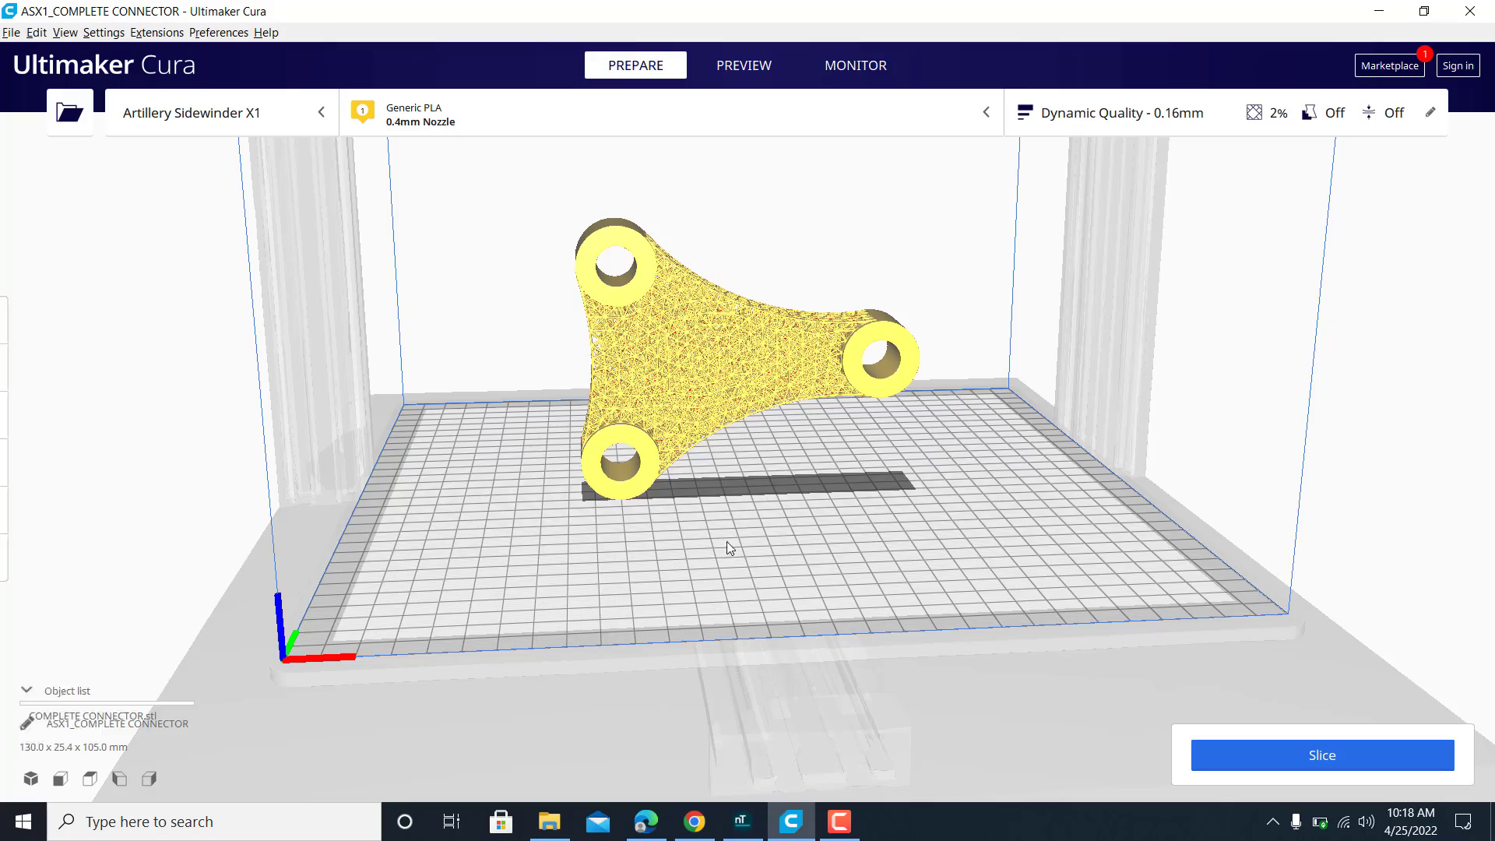
- Rotate the lattice connector about its X axis so that it lies flat on the build plate
{"action": "scroll", "coordinate": [749, 329], "scroll_direction": "up", "scroll_amount": 10}
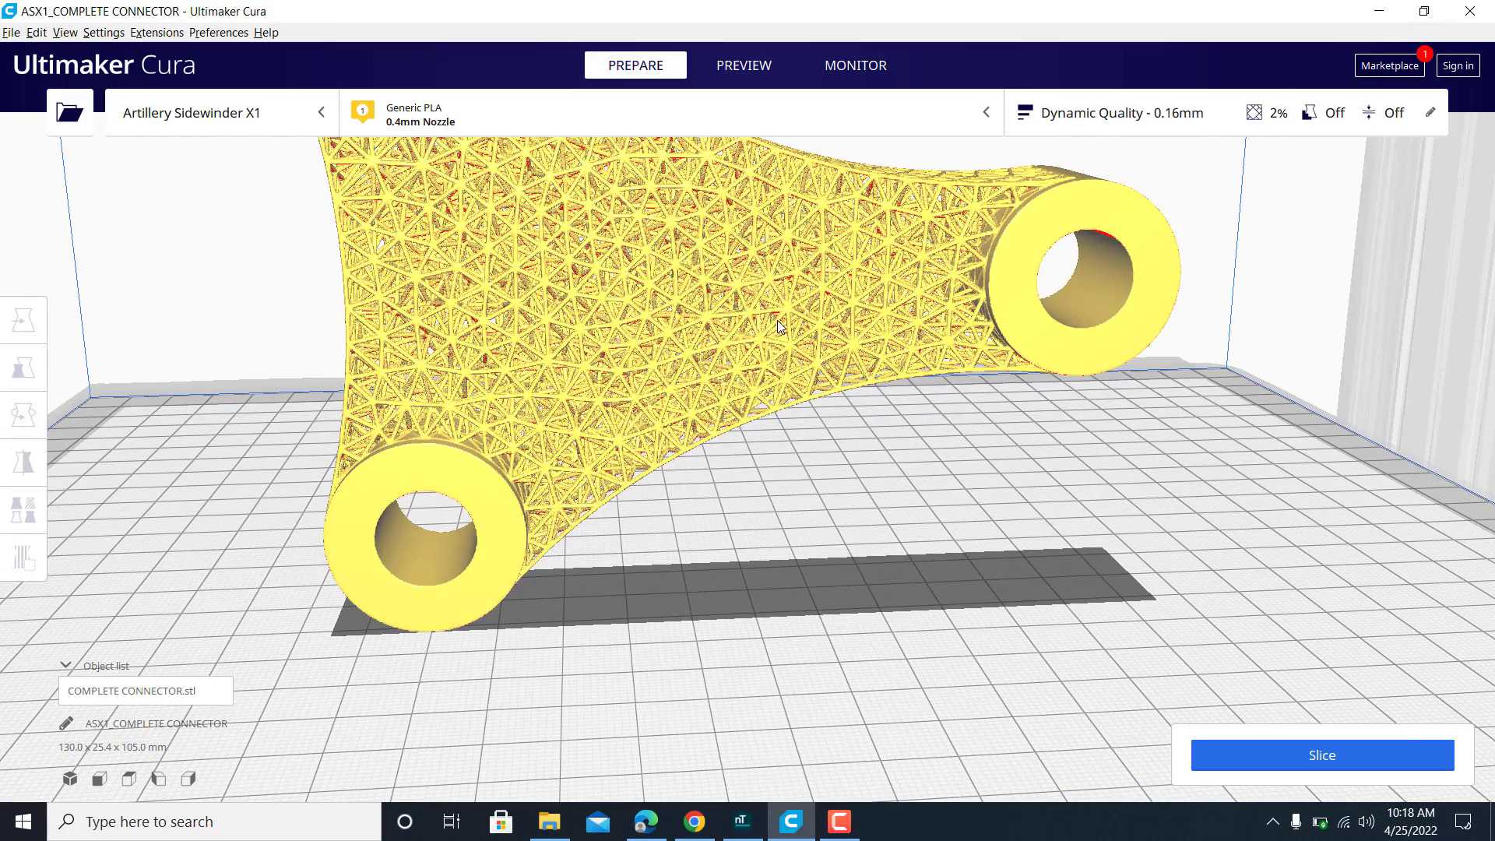
{"action": "scroll", "coordinate": [776, 320], "scroll_direction": "down", "scroll_amount": 5}
{"action": "left_click", "coordinate": [629, 302]}
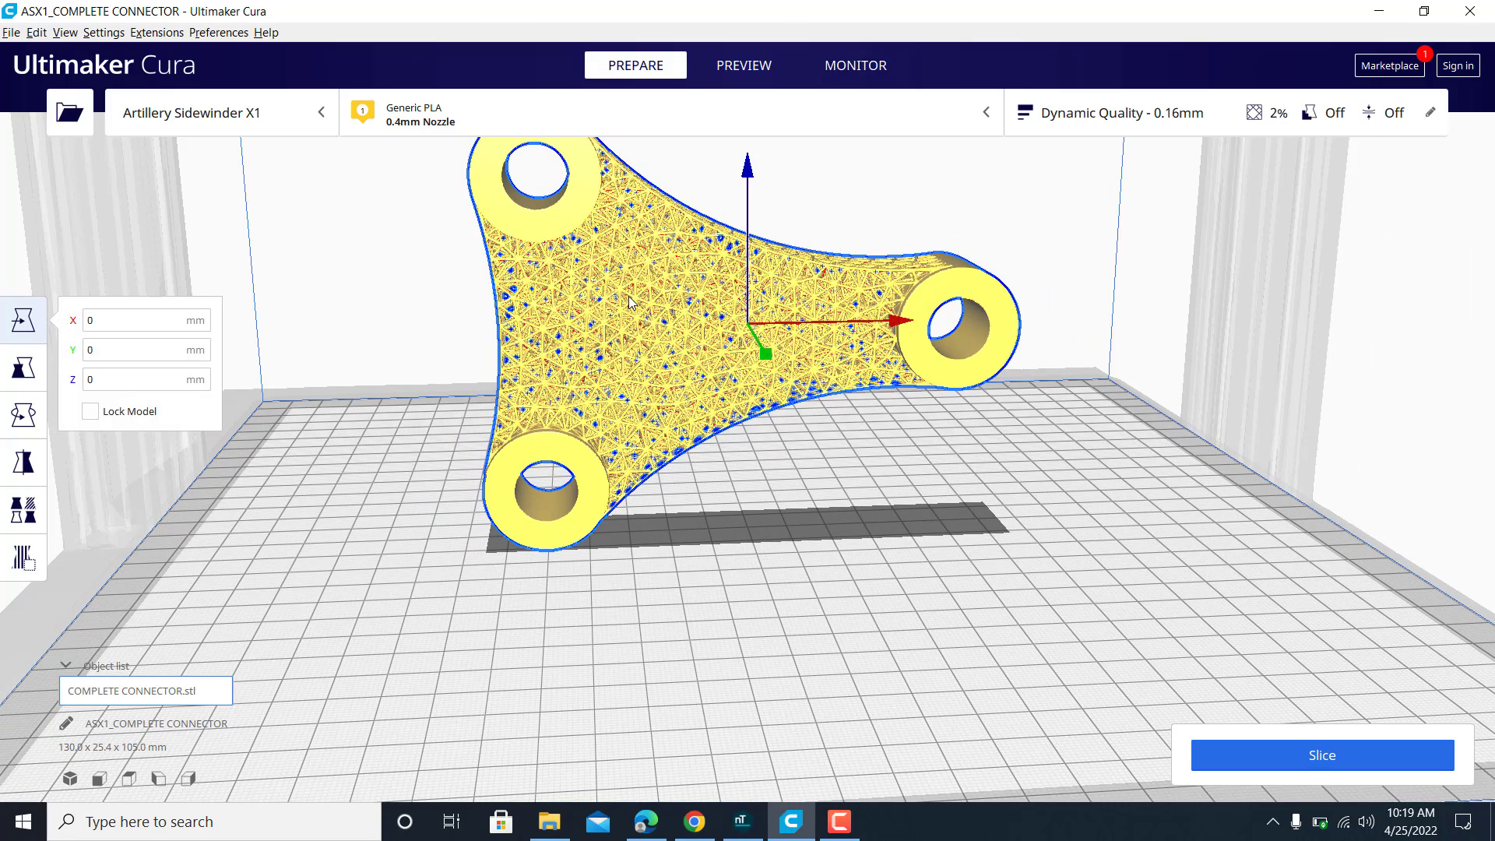
{"action": "left_click", "coordinate": [24, 417]}
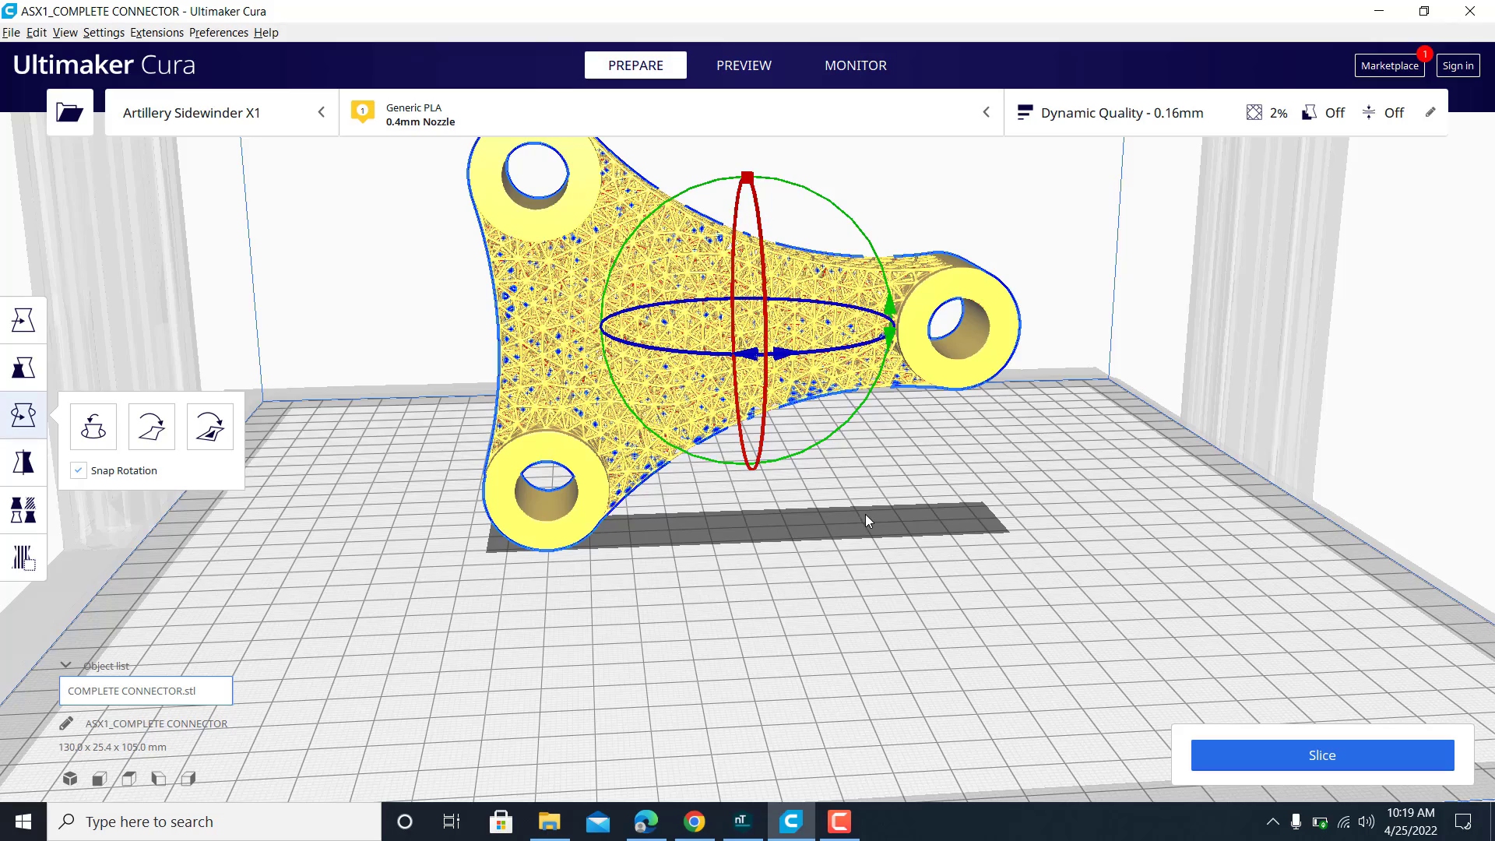
{"action": "right_click_drag", "start_coordinate": [924, 479], "coordinate": [1030, 378], "text": "shift"}
{"action": "scroll", "coordinate": [942, 405], "scroll_direction": "up", "scroll_amount": 3}
{"action": "scroll", "coordinate": [942, 405], "scroll_direction": "down", "scroll_amount": 6}
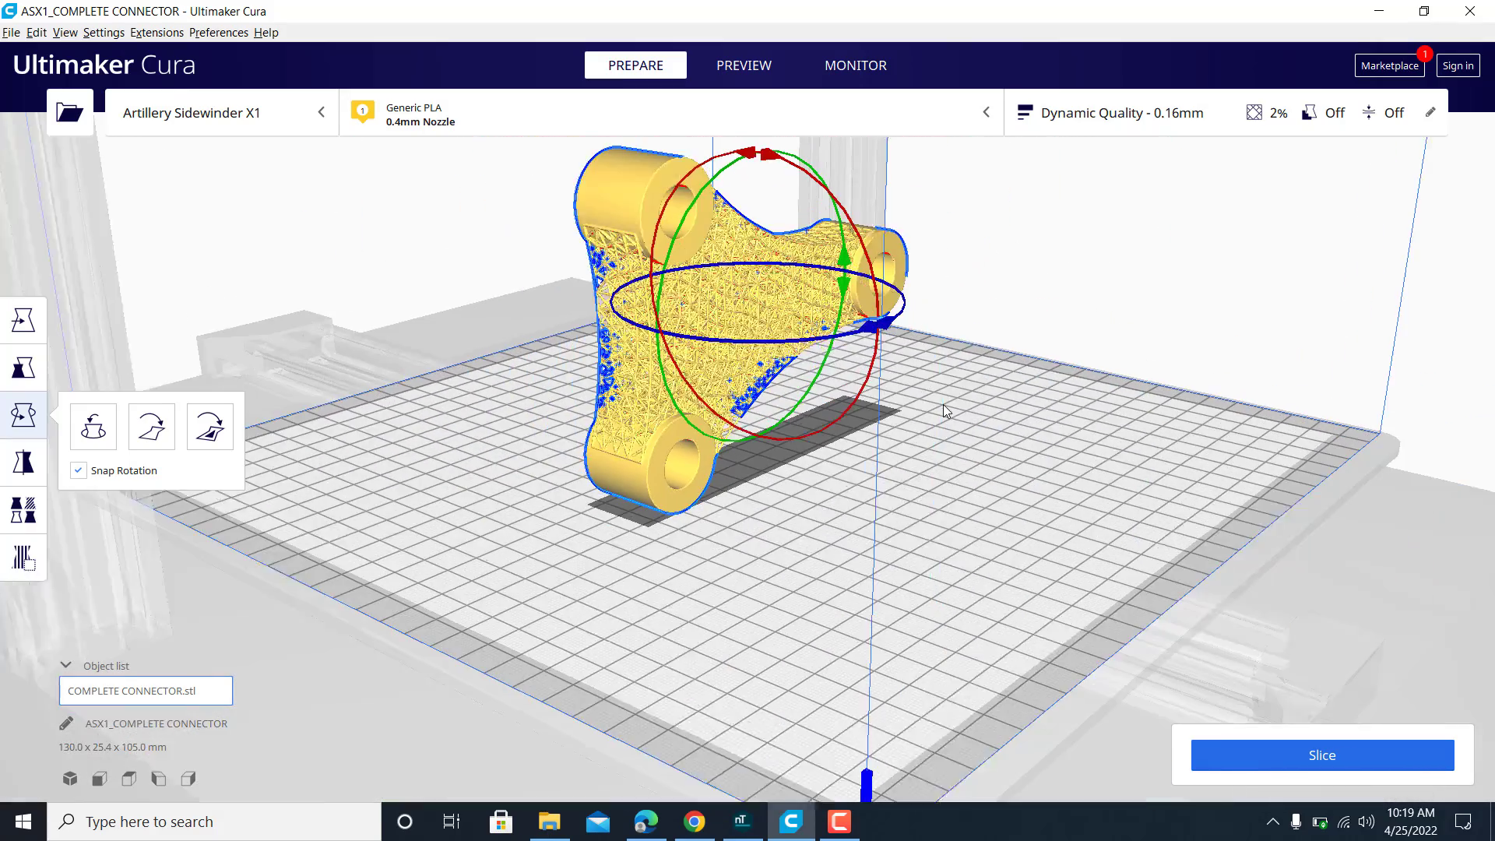
{"action": "left_click_drag", "start_coordinate": [771, 170], "coordinate": [856, 370]}
{"action": "scroll", "coordinate": [778, 441], "scroll_direction": "up", "scroll_amount": 5}
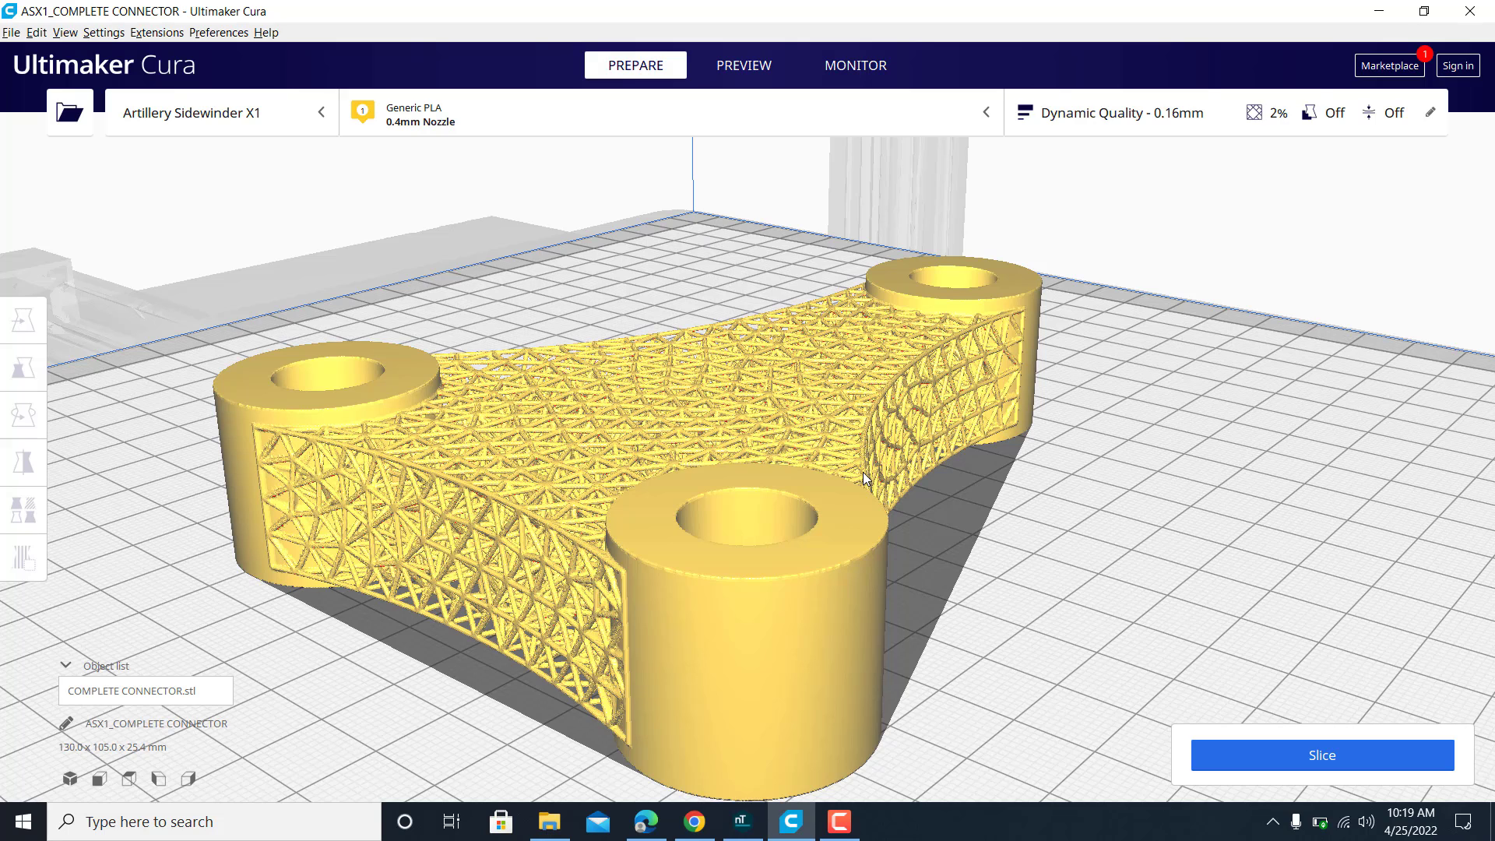
{"action": "scroll", "coordinate": [781, 395], "scroll_direction": "down", "scroll_amount": 6}
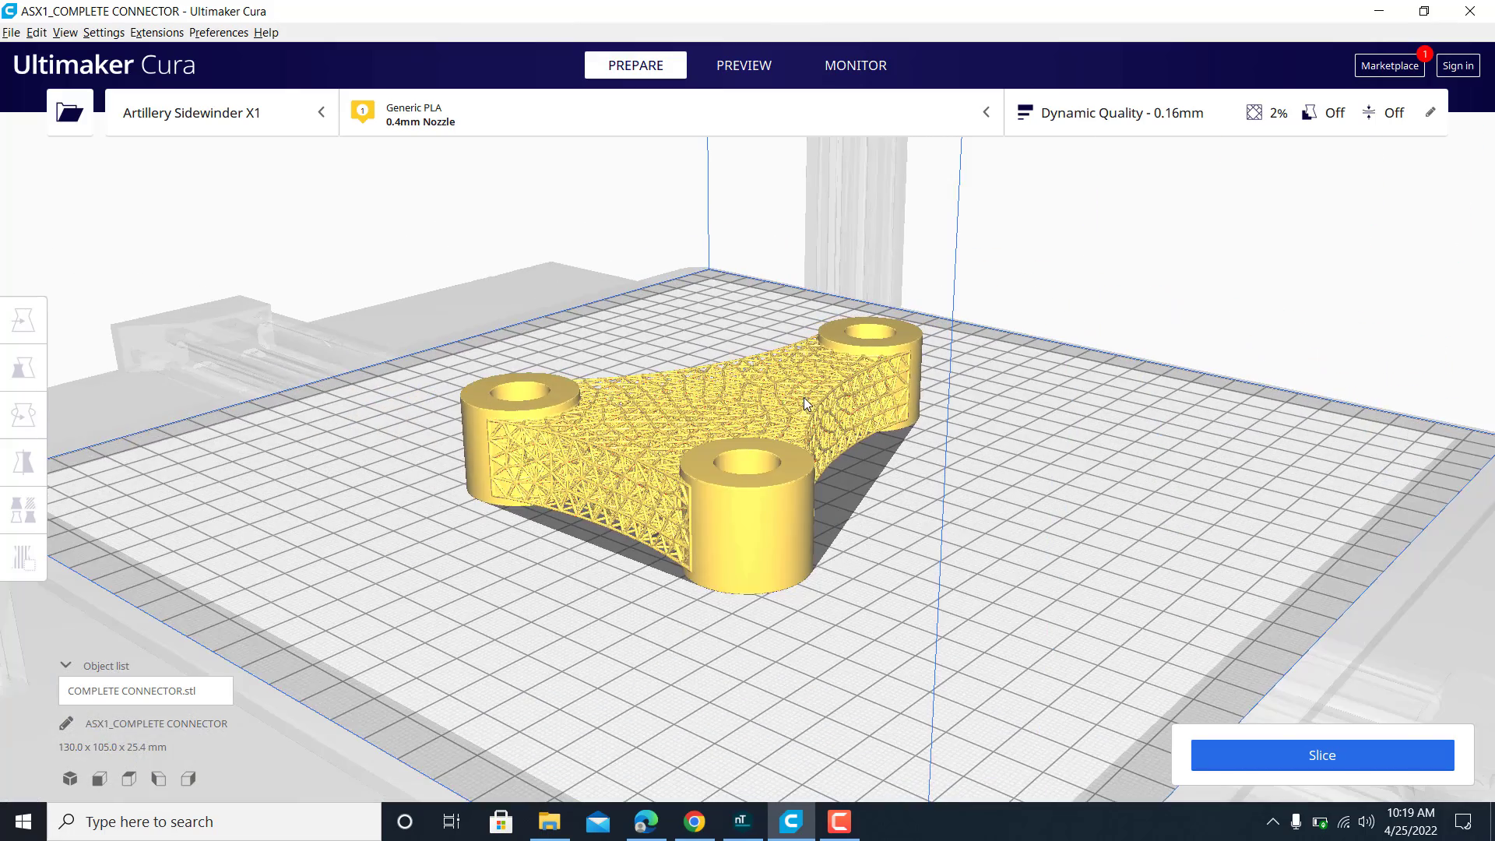
{"action": "right_click_drag", "start_coordinate": [804, 397], "coordinate": [695, 368]}
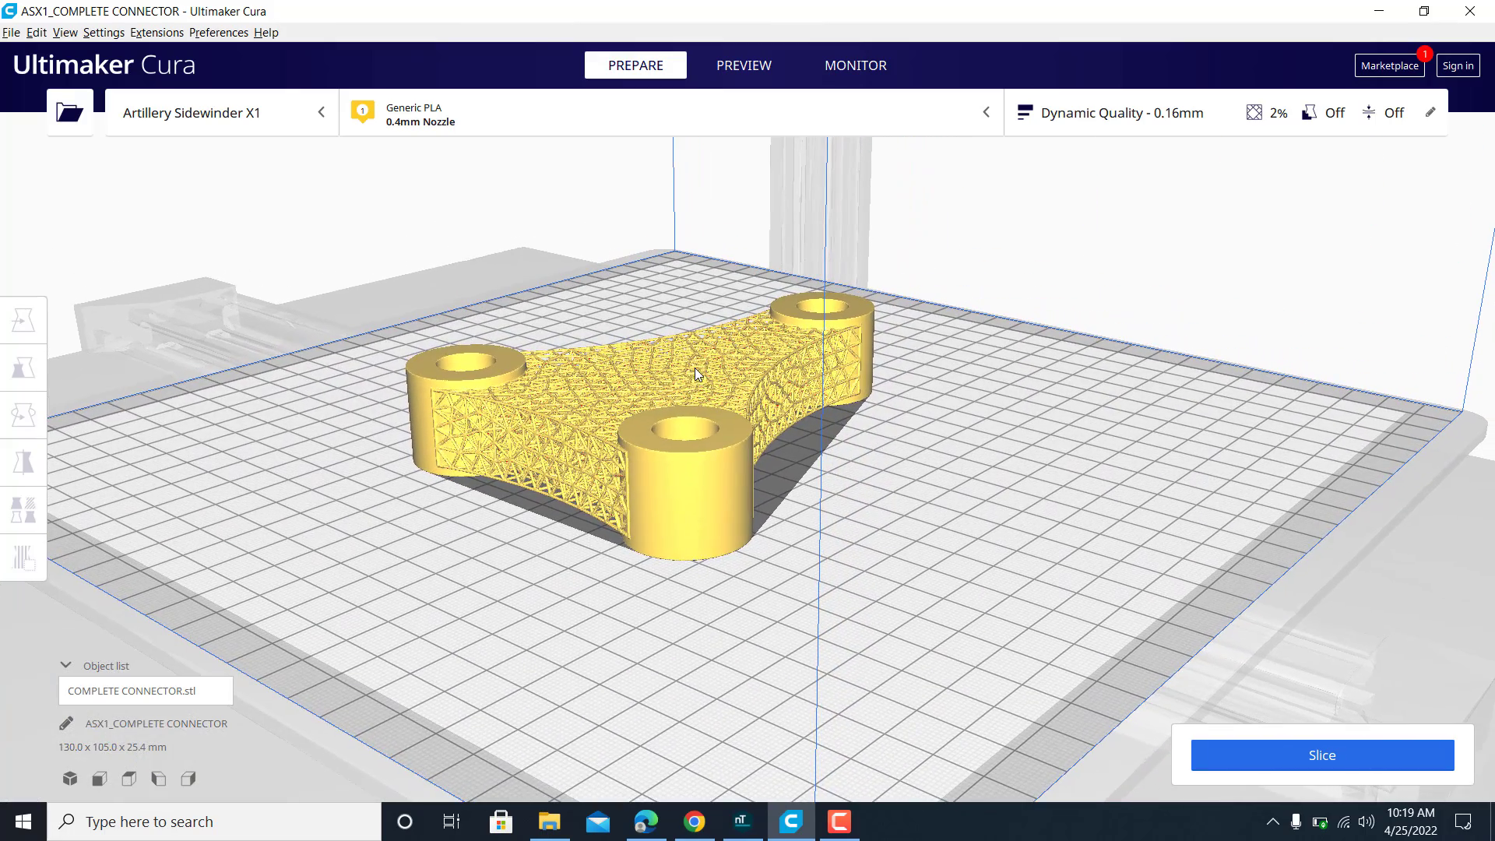